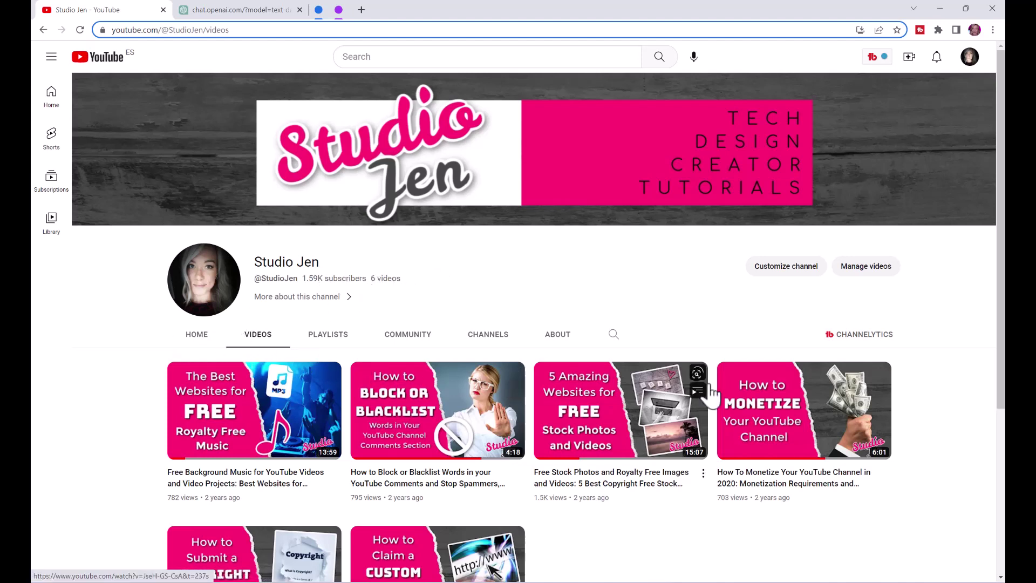
- Go from the Studio Jen channel's video page to YouTube Studio and open the channel's Earn page
scroll(724, 524, down, 1)
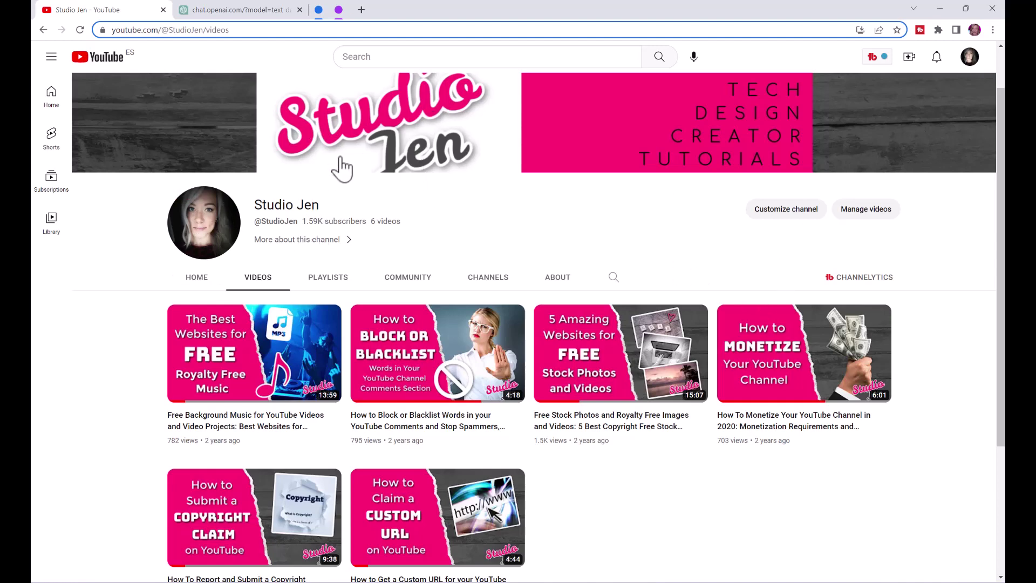
scroll(393, 226, up, 1)
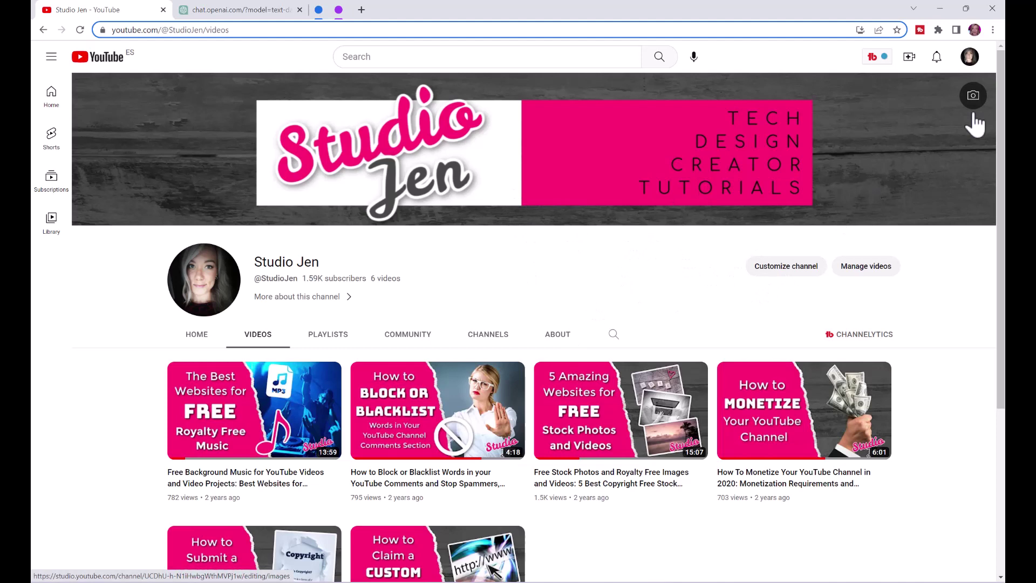
click(970, 57)
click(894, 166)
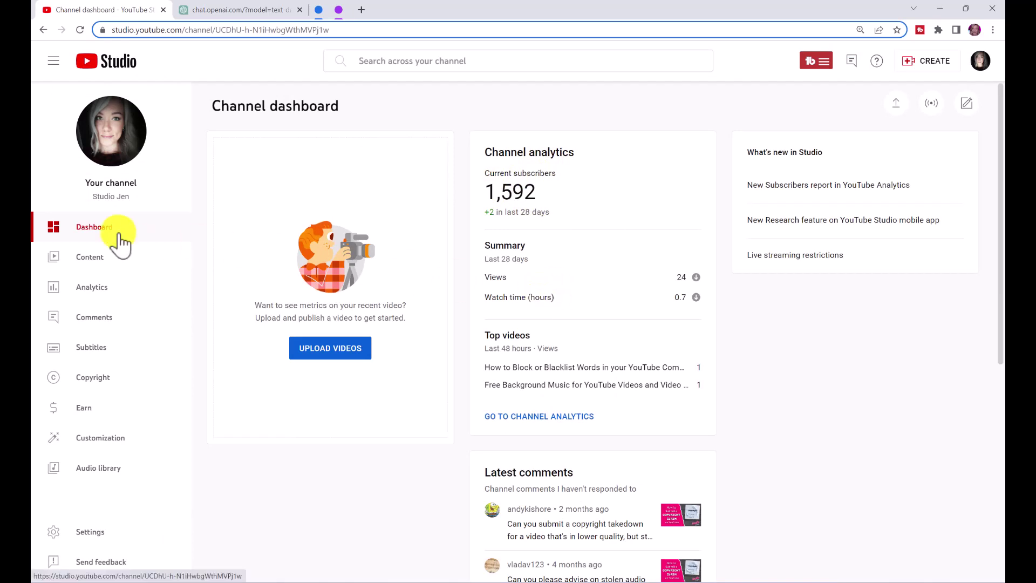
click(124, 412)
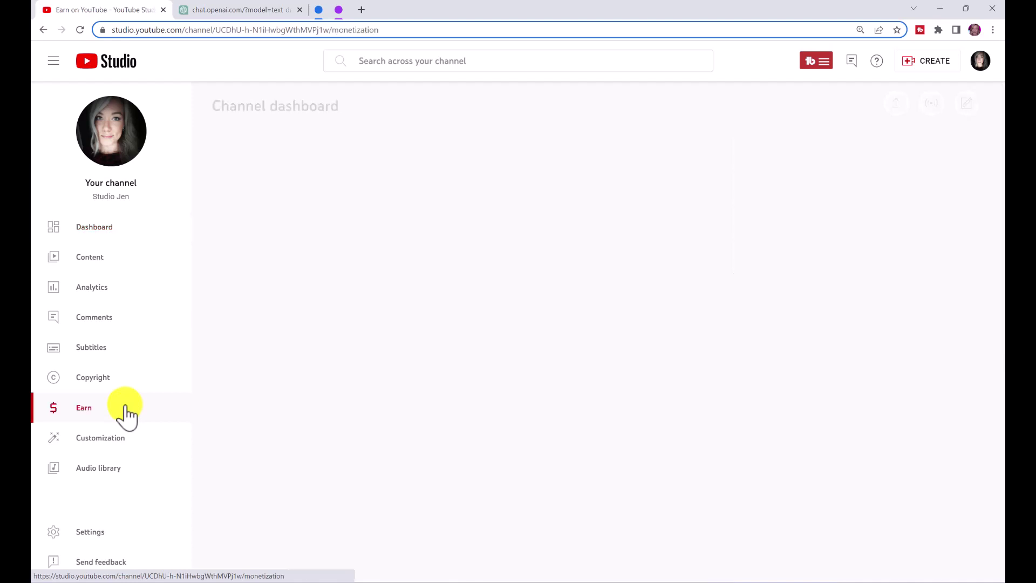
- Examine the monetization requirements for subscribers, public watch hours and Shorts views
scroll(437, 310, down, 8)
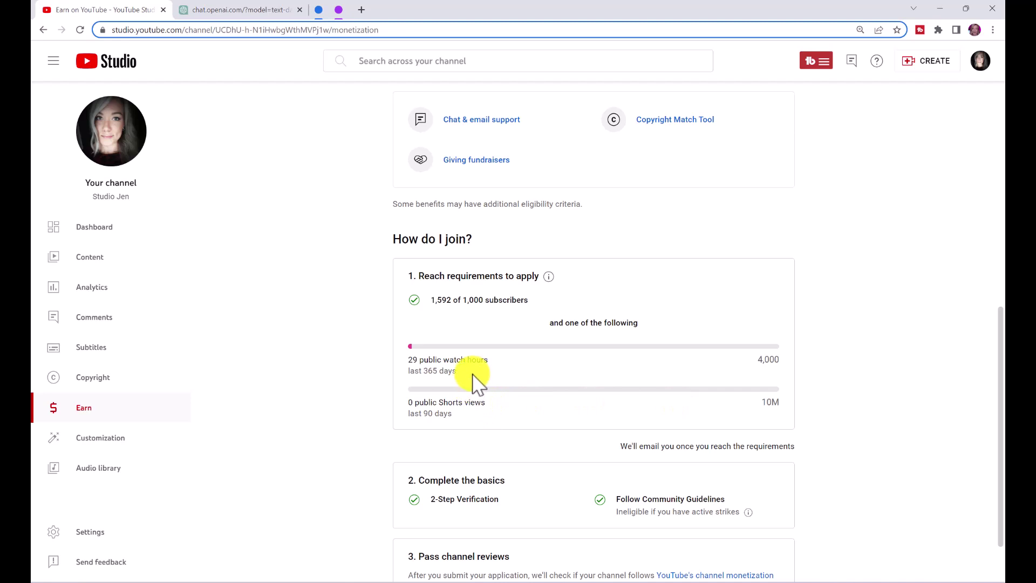
drag(475, 377, 412, 351)
click(771, 366)
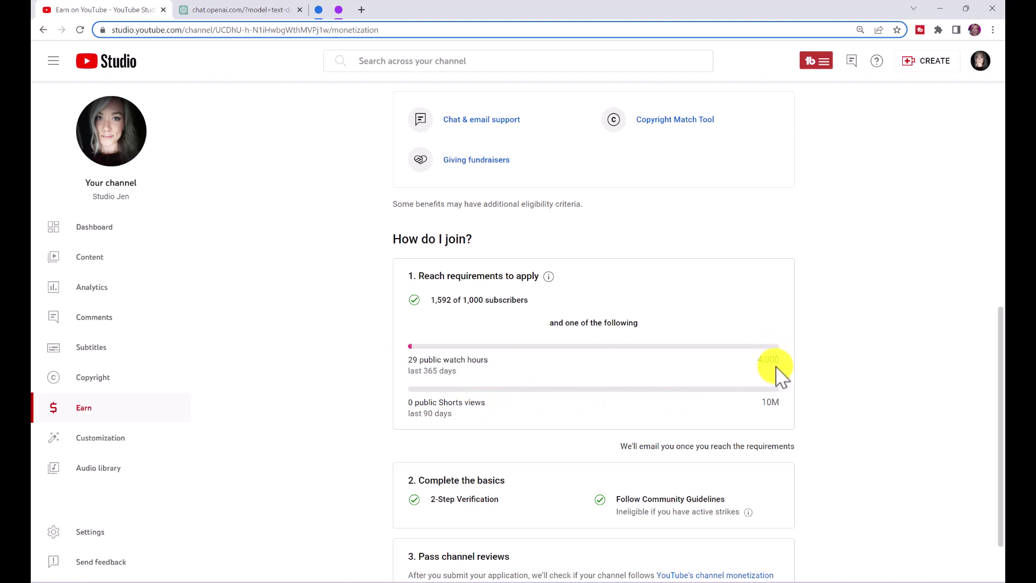
drag(478, 300, 513, 300)
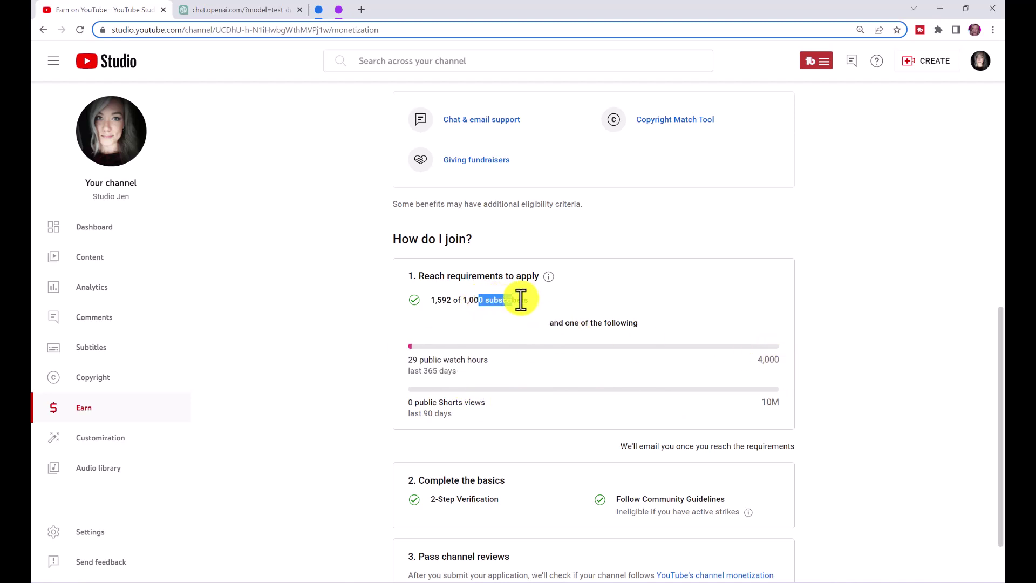
click(527, 298)
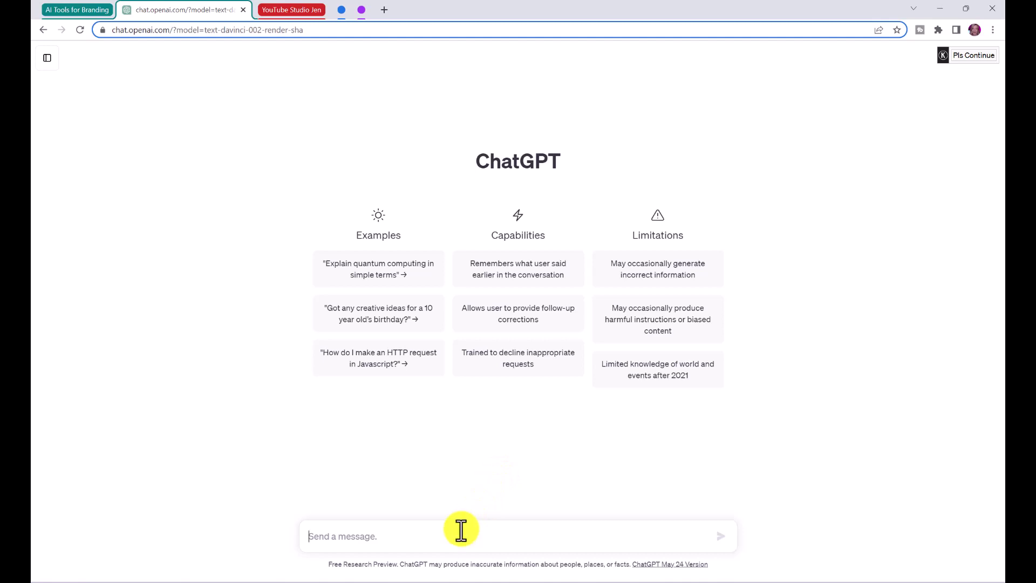
- Ask ChatGPT for a new name for an AI-focused YouTube channel and request 10 more ideas using "Studio AI"
click(443, 533)
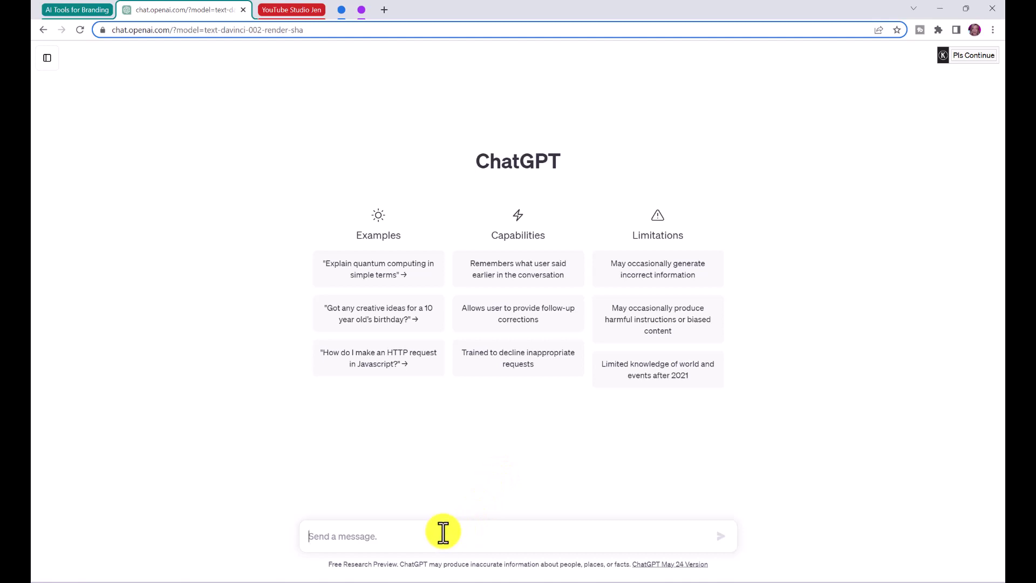
text(I want to rebrand my YouTube channel, can you help me come up with a new channel name?)
key(Return)
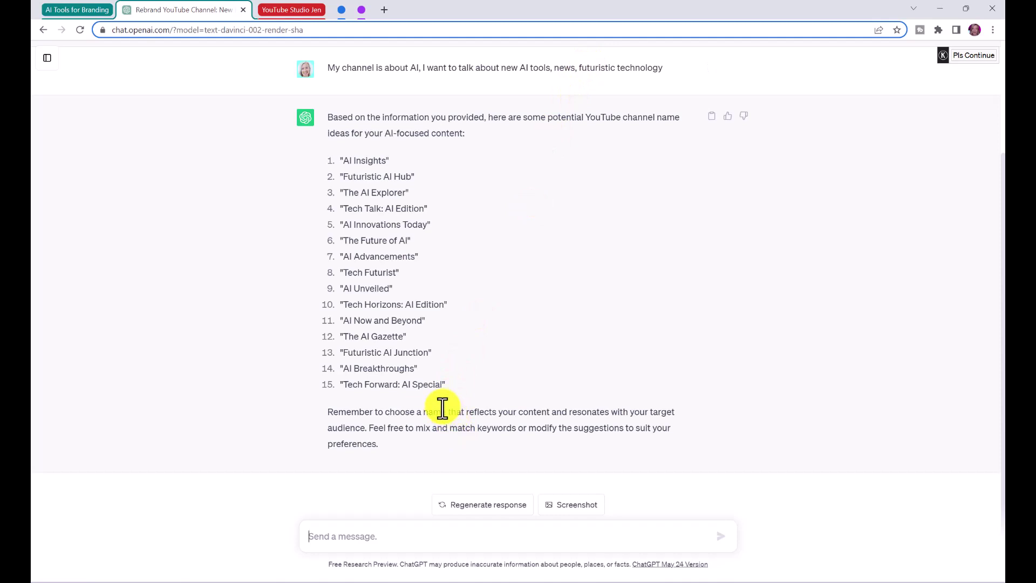
click(394, 529)
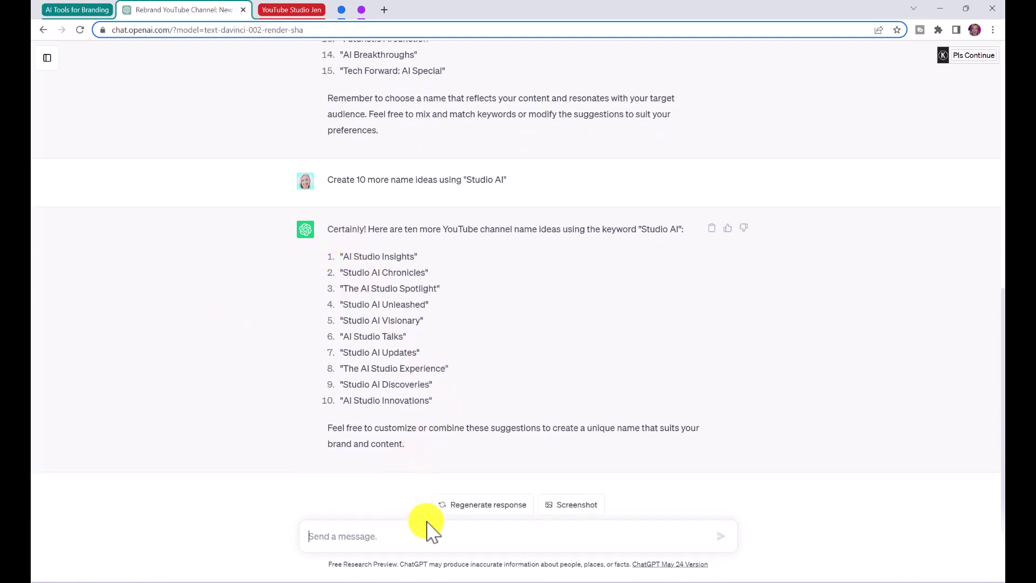
- Switch to Bing Chat, review the earlier YouTube rebranding conversation and open one of its circuit-board letter J logos
click(446, 580)
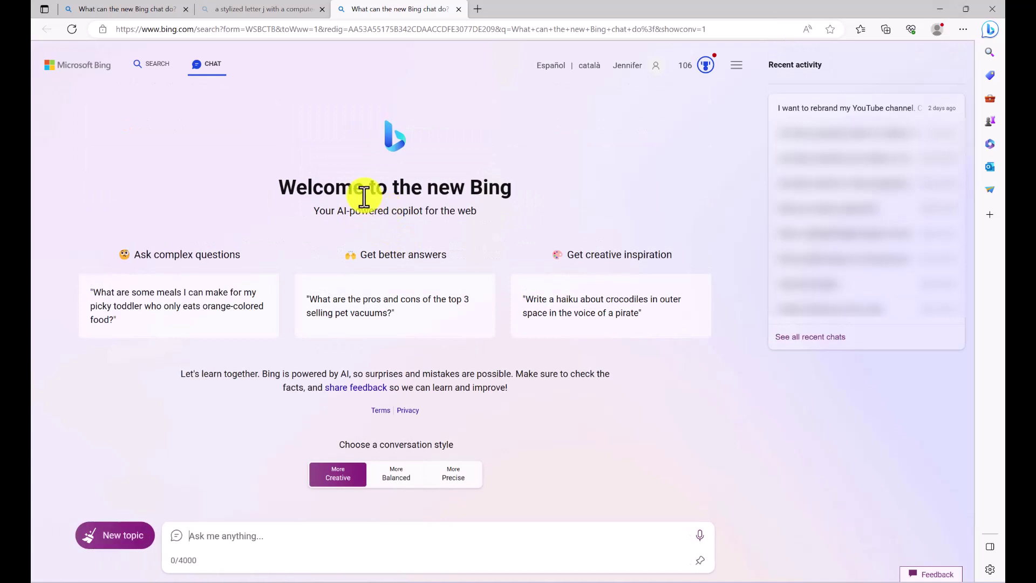
click(296, 542)
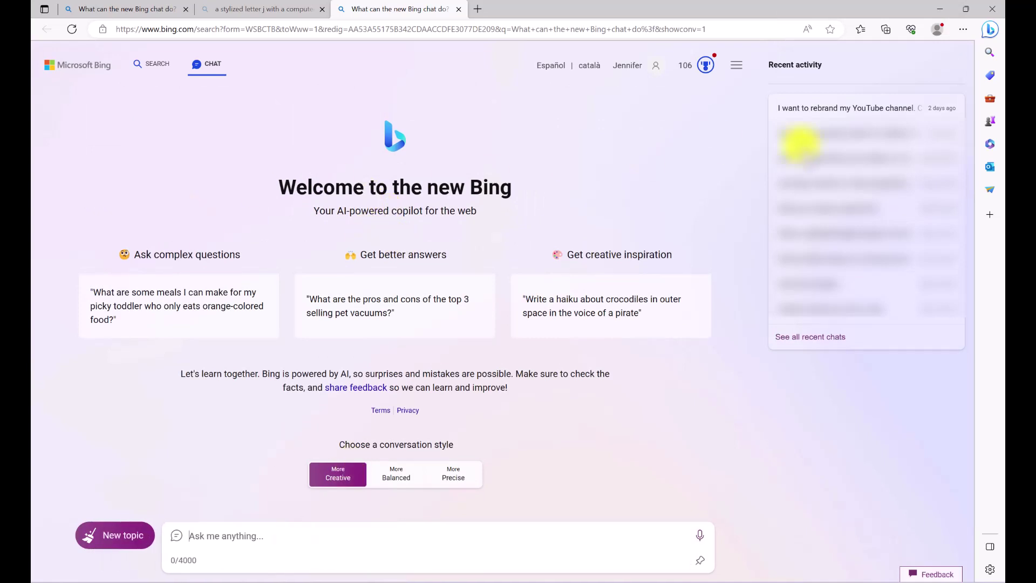
key(ctrl+1)
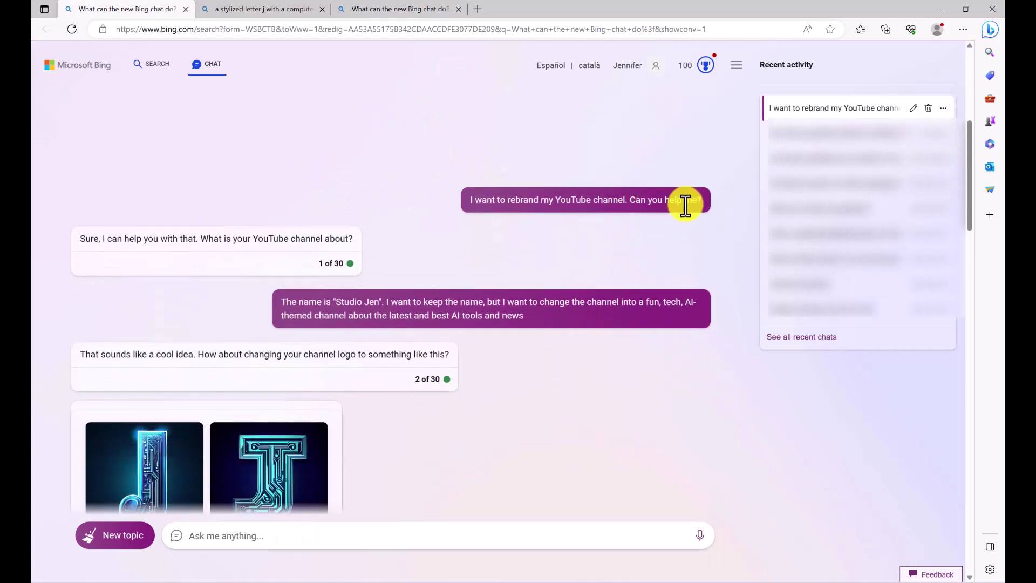
scroll(346, 178, down, 1)
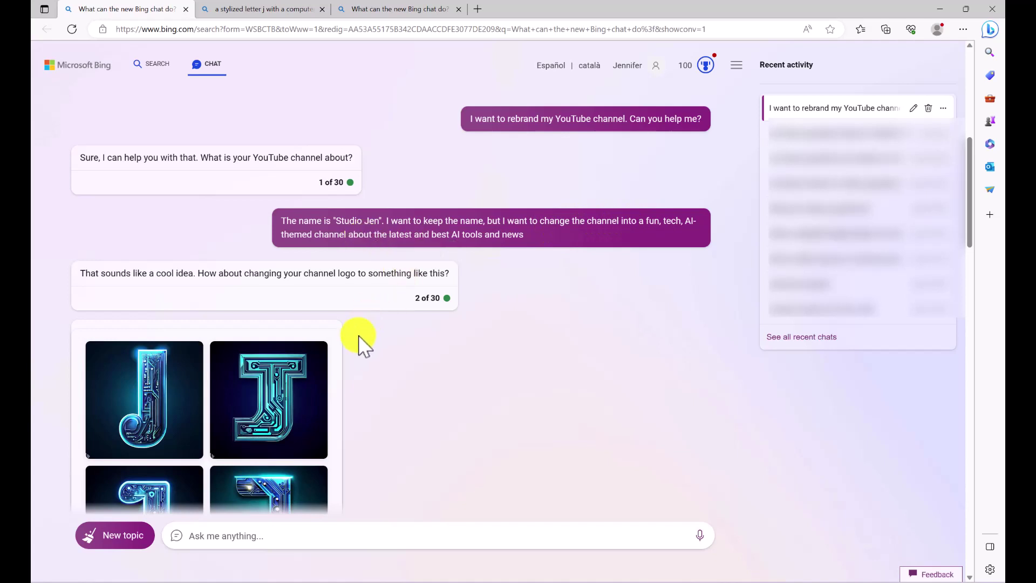
scroll(308, 378, down, 2)
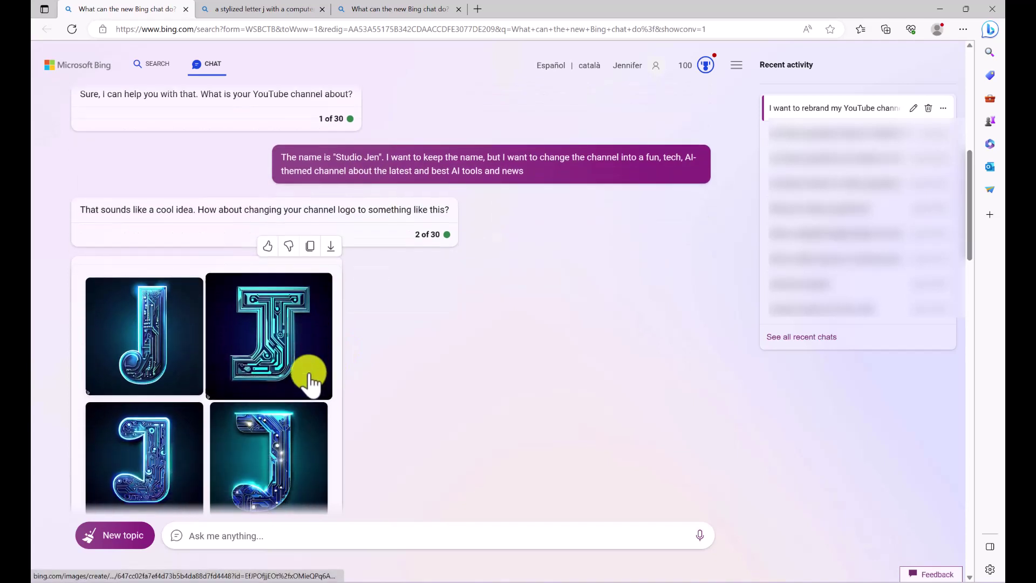
scroll(210, 345, down, 2)
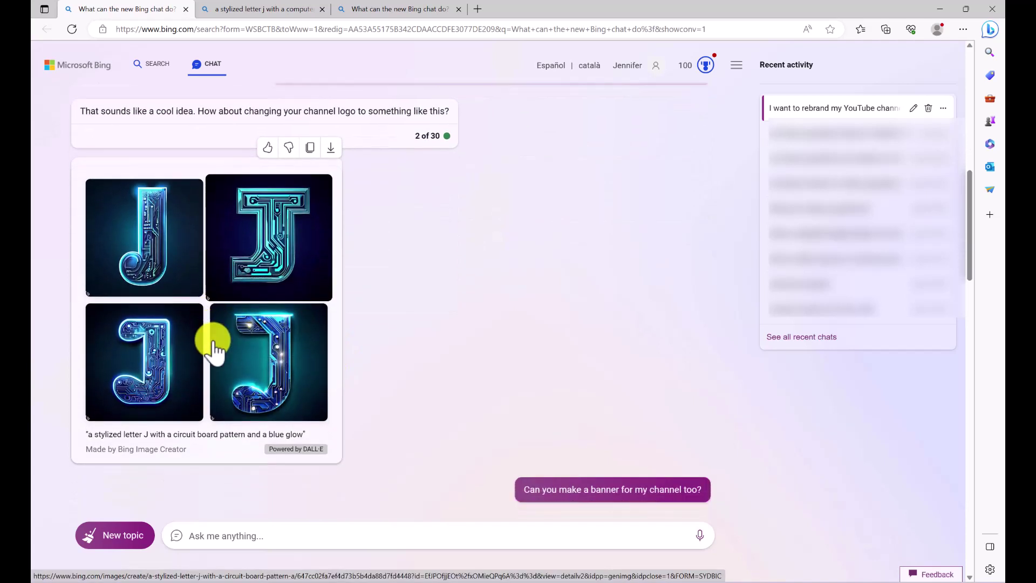
click(261, 372)
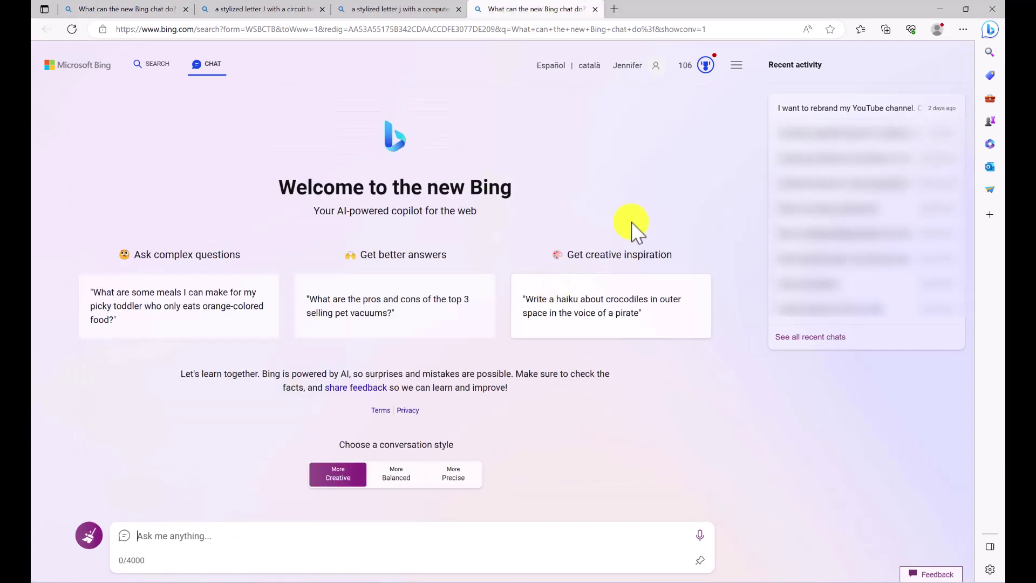
- In a new More Creative chat, request an AI channel logo for Studio Jen: futuristic, AI, purple or blue colour scheme
click(345, 483)
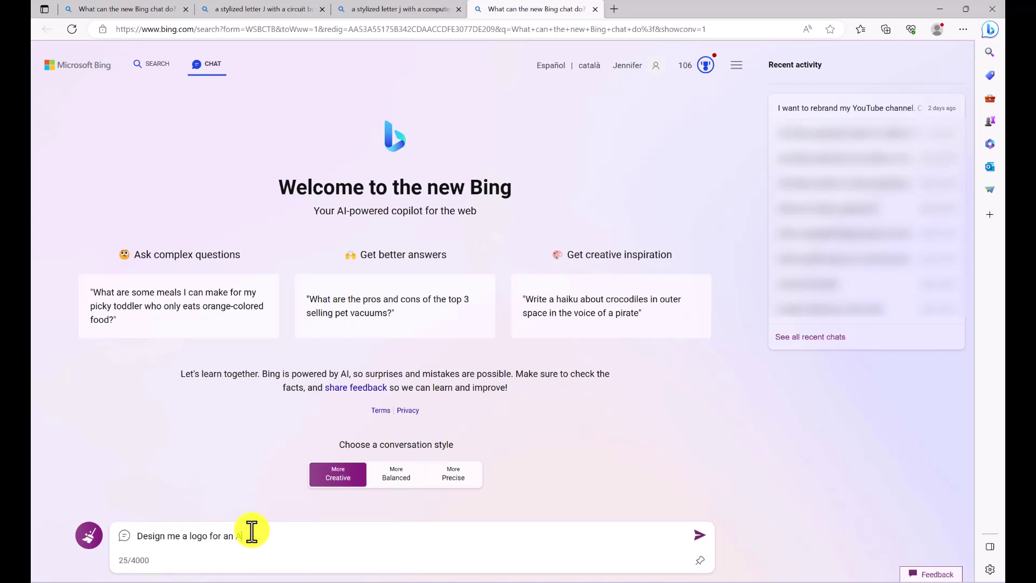
key(Return)
text(Studio Jen - futuristic, AI, purple or blue)
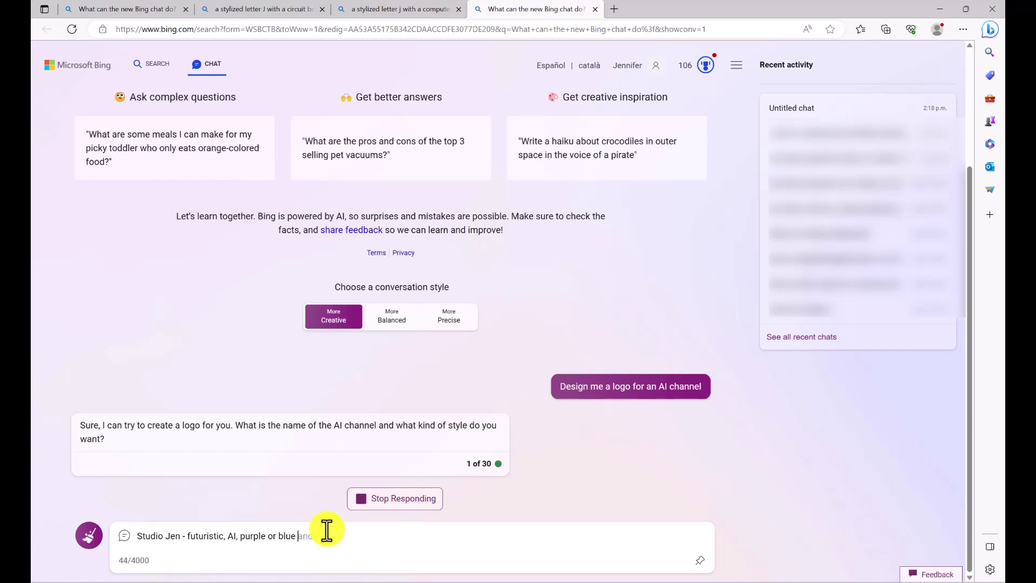
text(scheme)
key(Return)
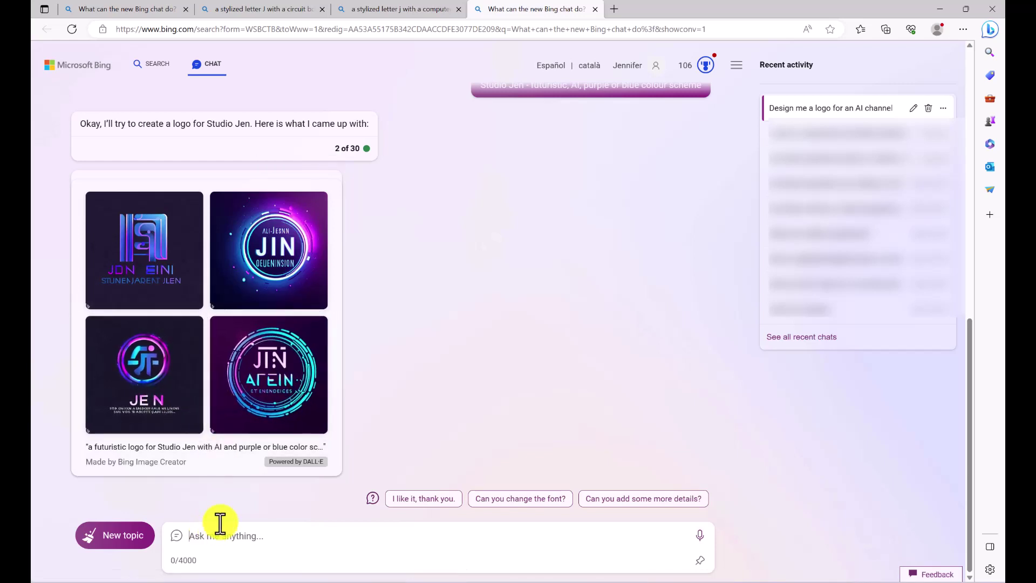
- Request a logo for an AI YouTube channel that does not include text, is futuristic and AI themed, and uses purple/blue
text(Create)
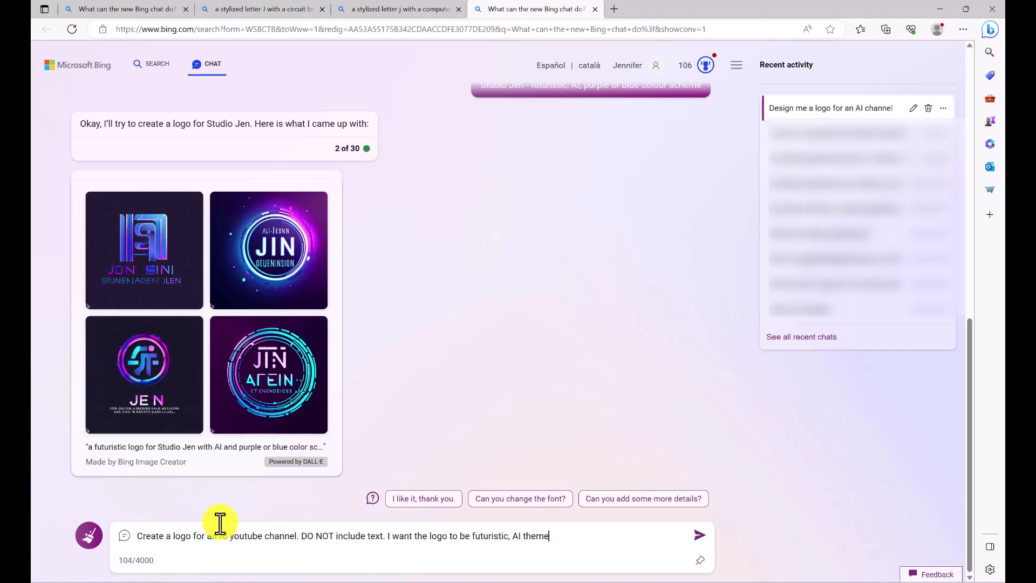
text(ue)
key(Return)
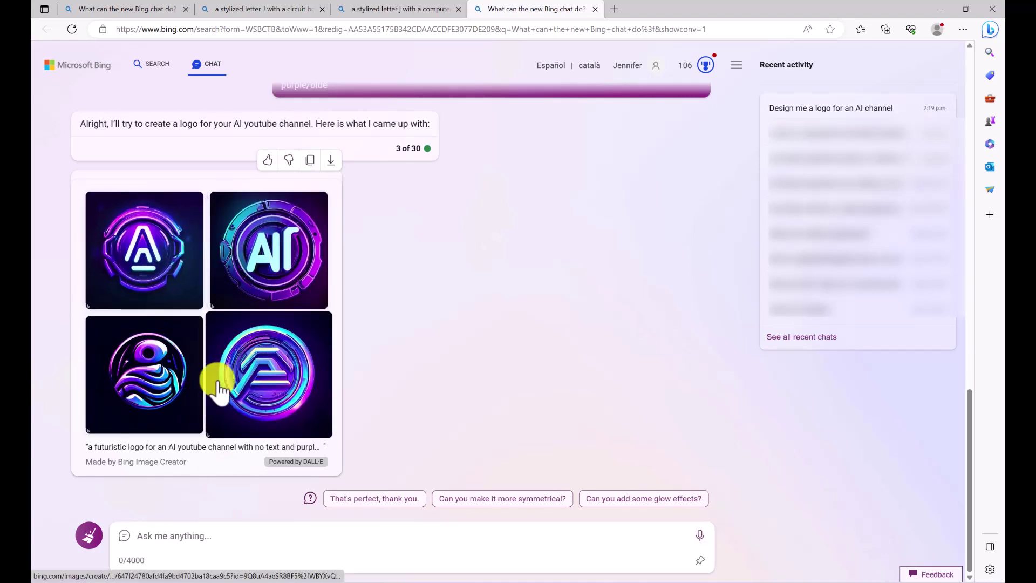
- Open the fourth generated logo, the circular purple and blue emblem, at full size and download it
click(276, 365)
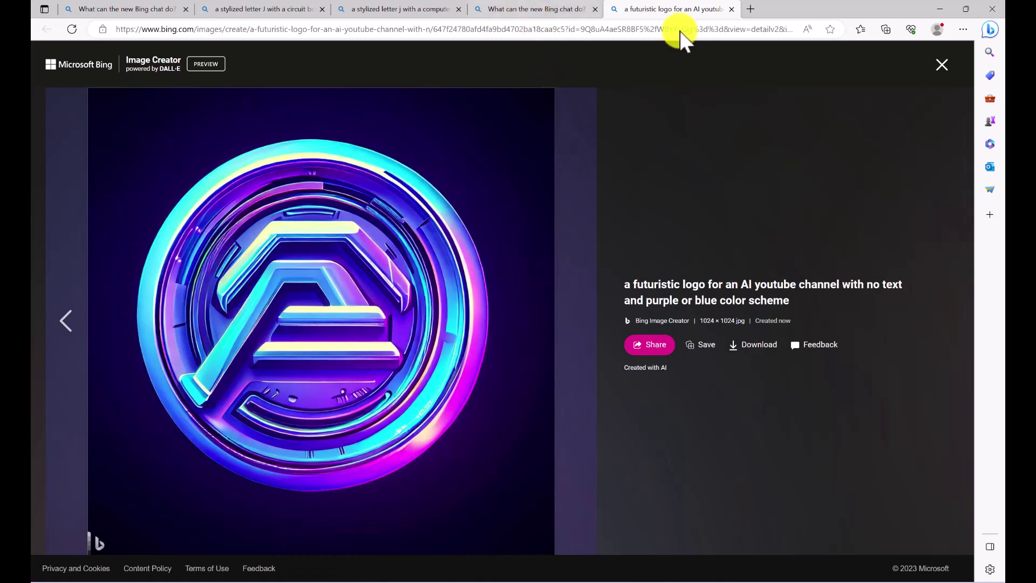
key(ctrl+shift+k)
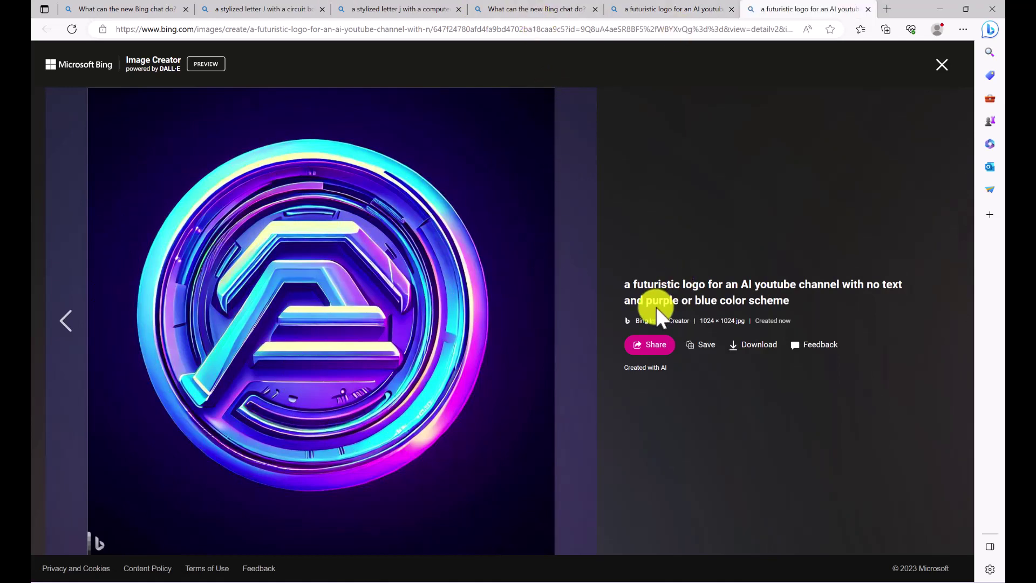
click(756, 348)
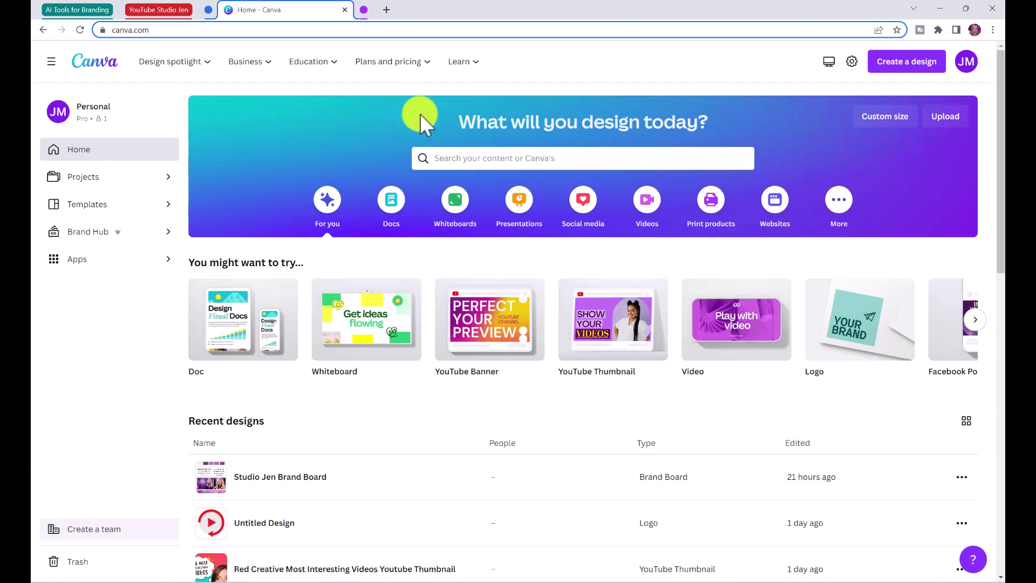
- Switch to Canva and search its templates for "brand board"
click(451, 154)
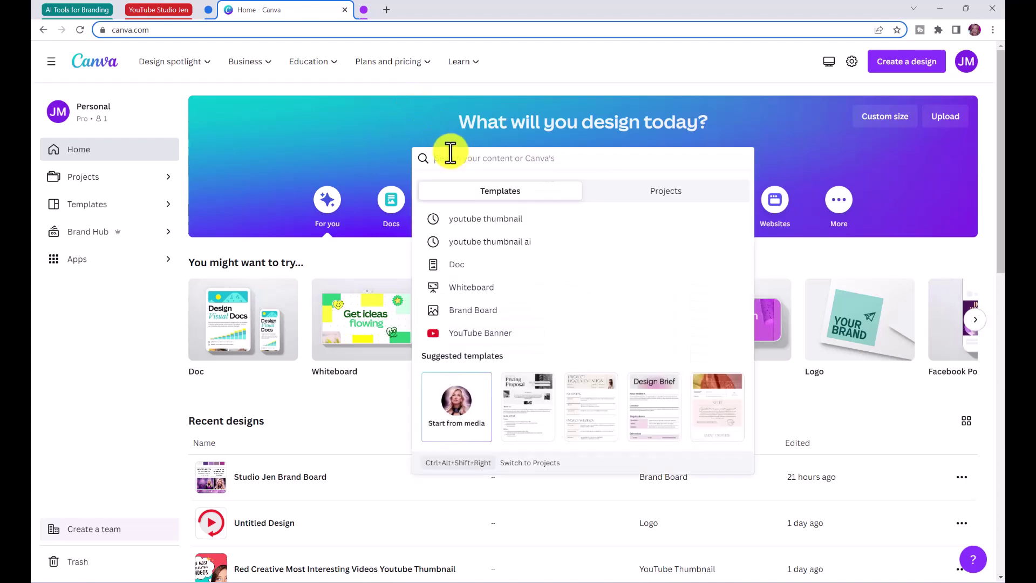
text(br)
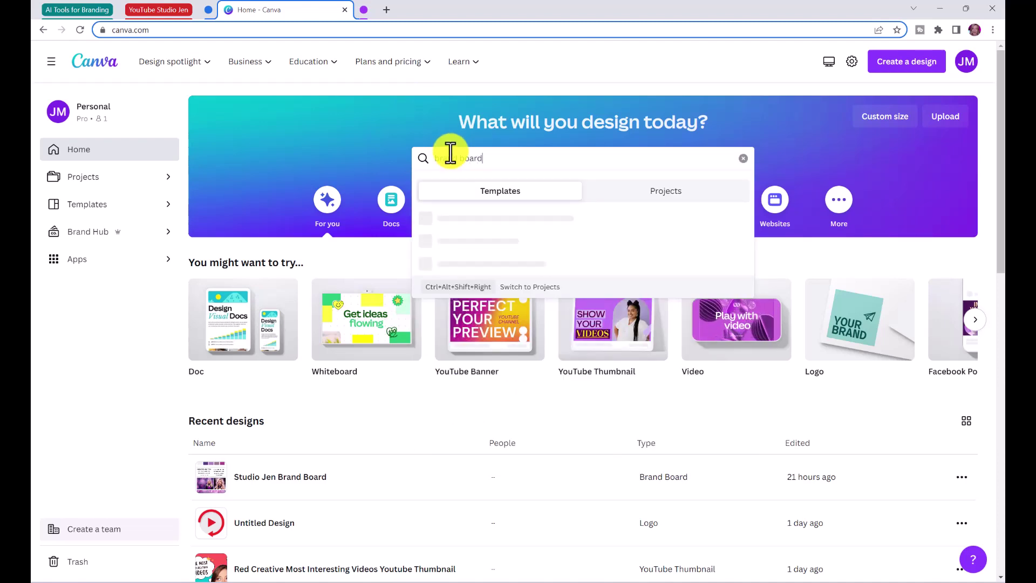
text(and board)
key(Return)
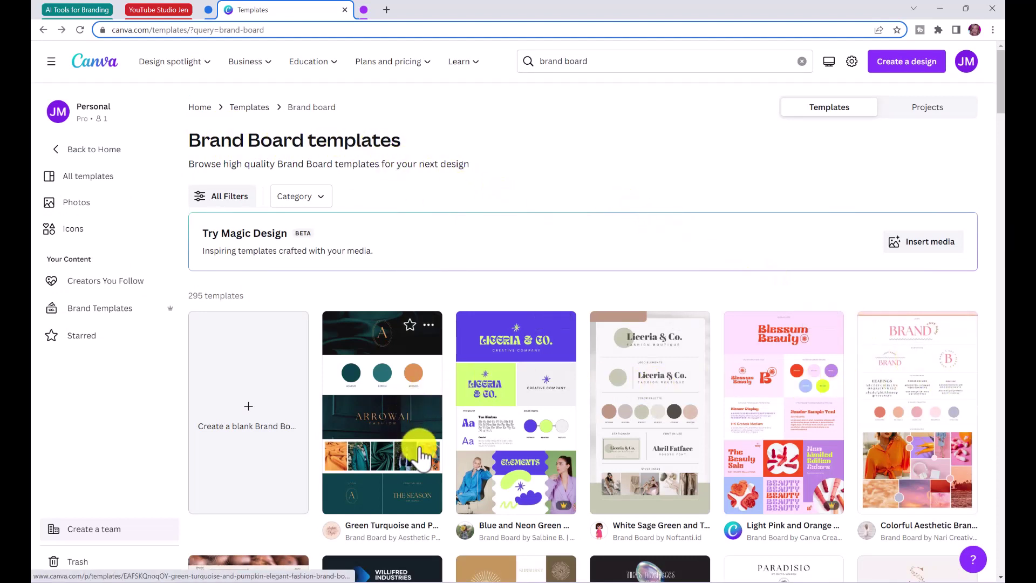
- Browse the brand board templates and open "Pink girly fashion blogger brand board" for customization
scroll(418, 456, down, 2)
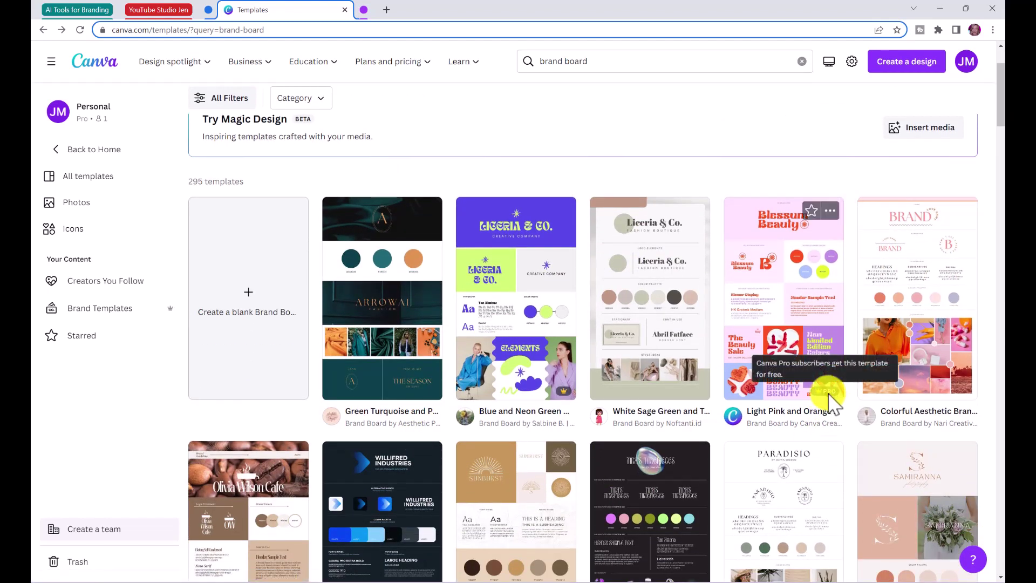
scroll(797, 376, down, 4)
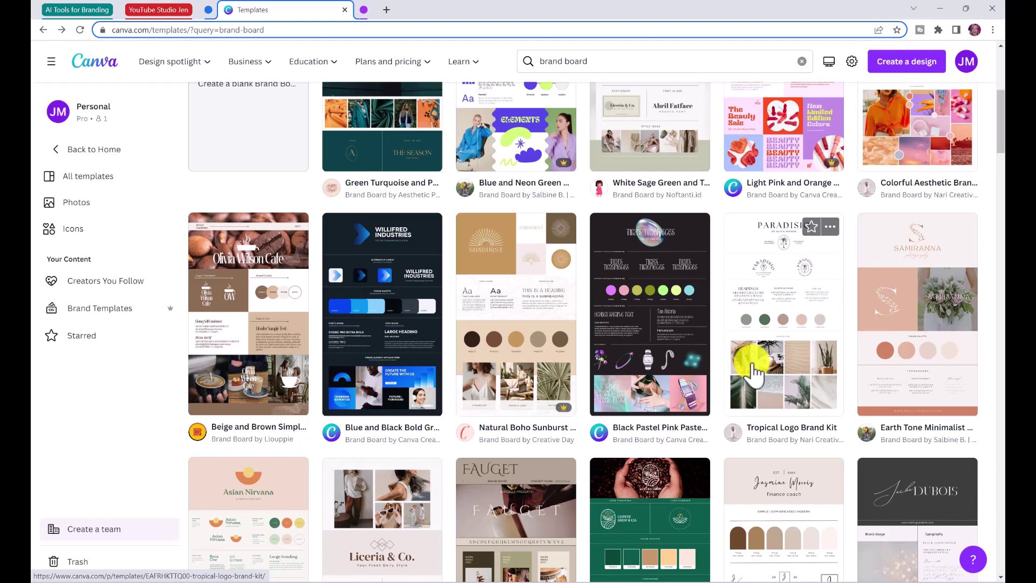
scroll(527, 293, down, 14)
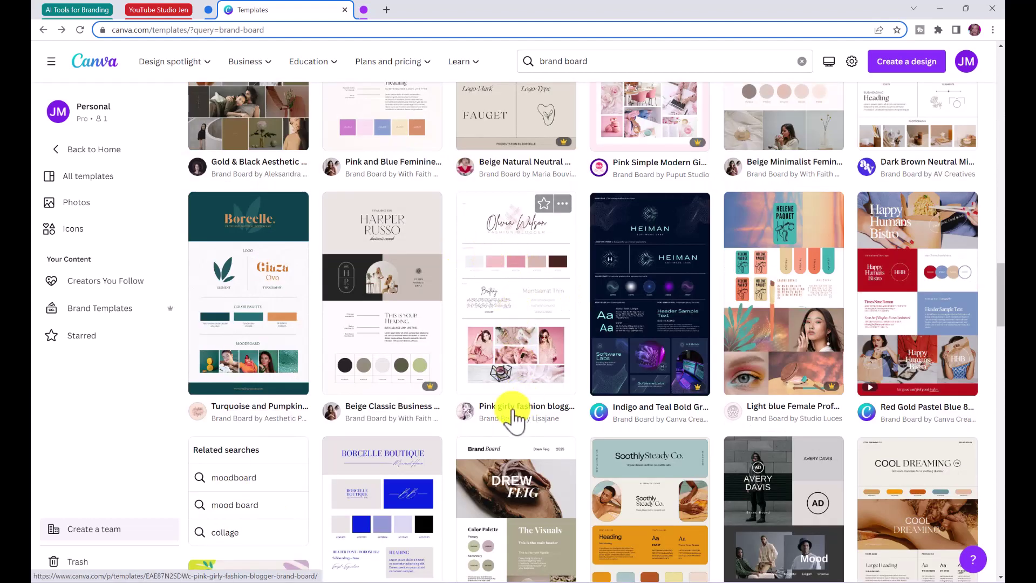
click(548, 339)
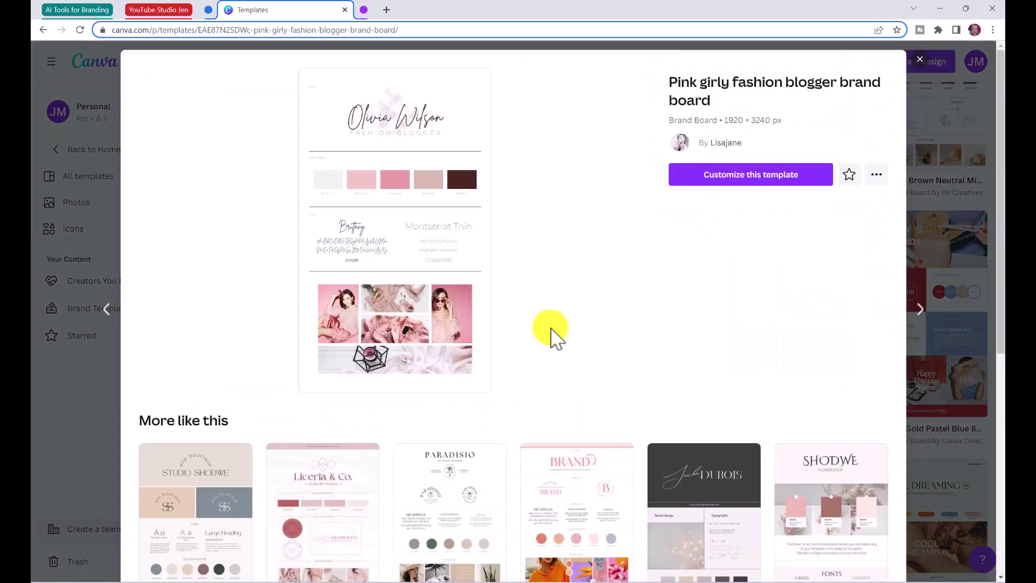
click(713, 189)
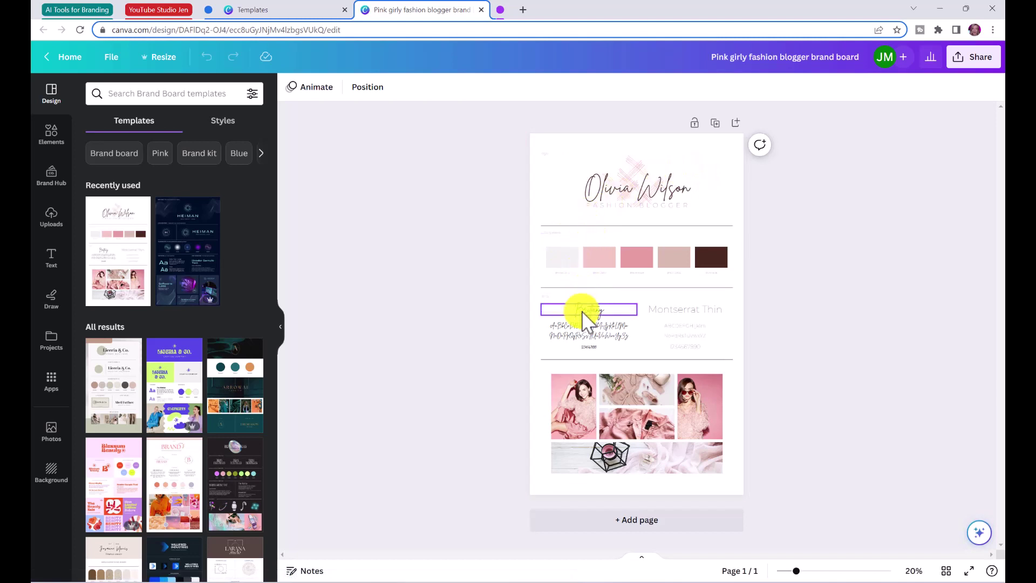
ctrl+scroll(597, 264, up, 3)
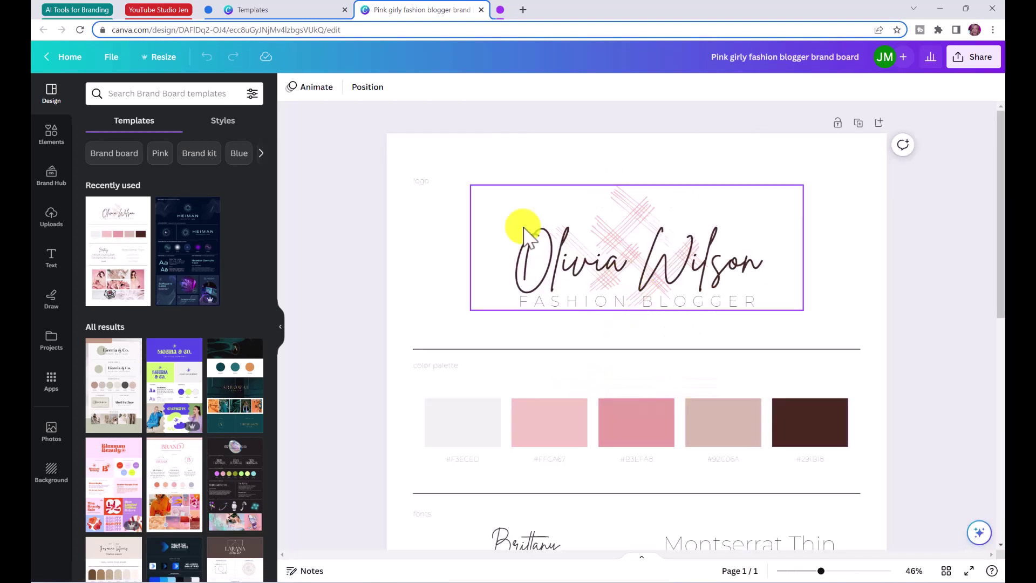
- Upload the circular purple and blue emblem image from Downloads and position it on the brand board
click(52, 217)
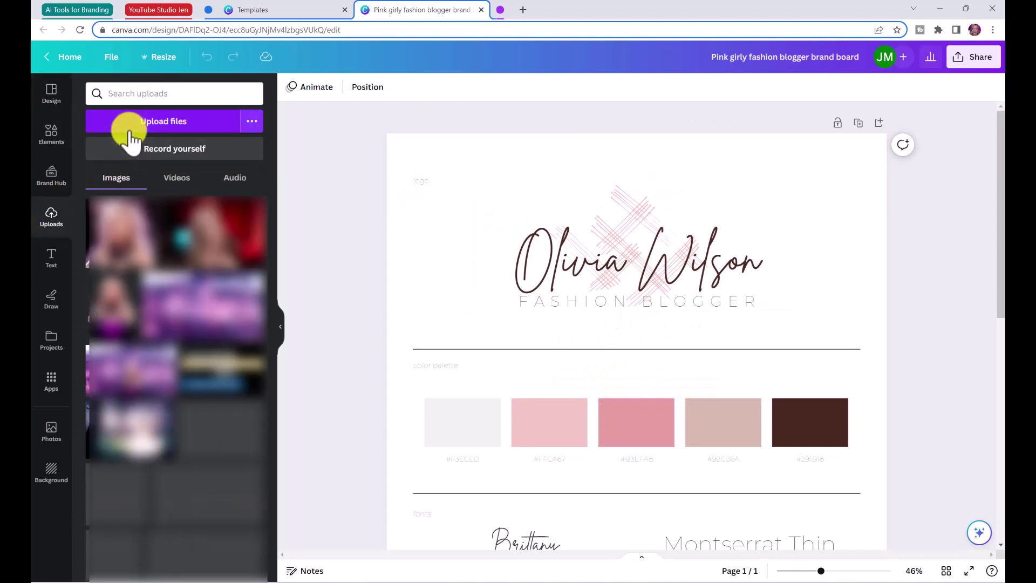
click(140, 132)
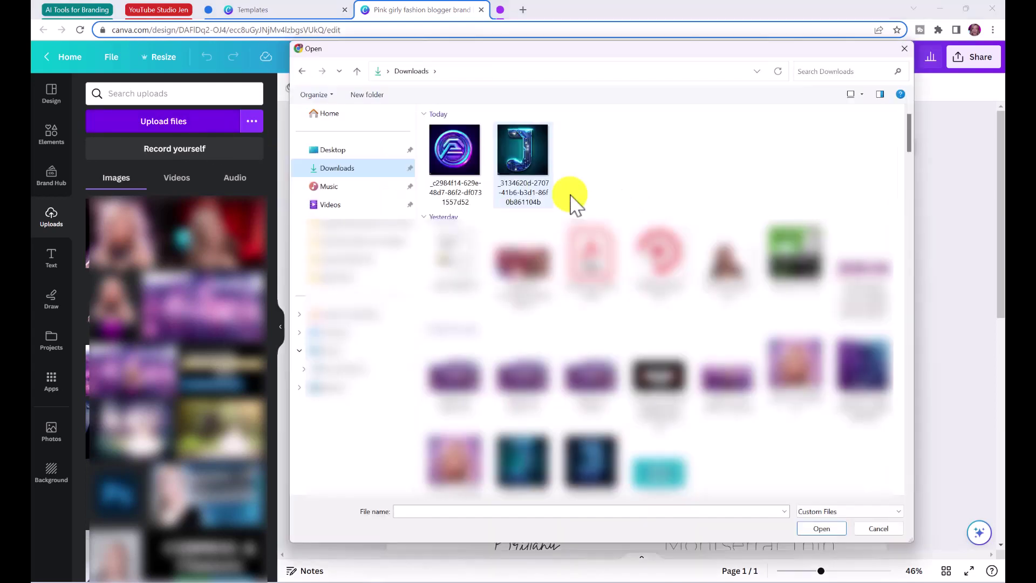
double_click(458, 160)
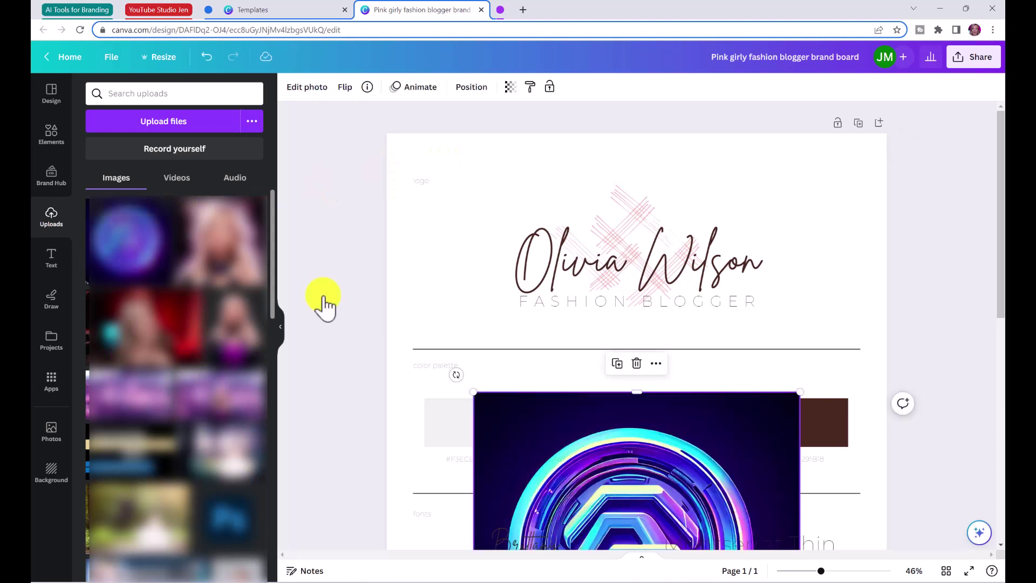
drag(659, 474, 772, 377)
- Delete the template's placeholder logo group, then shrink the emblem and place it in the logo section above the color palette
click(534, 242)
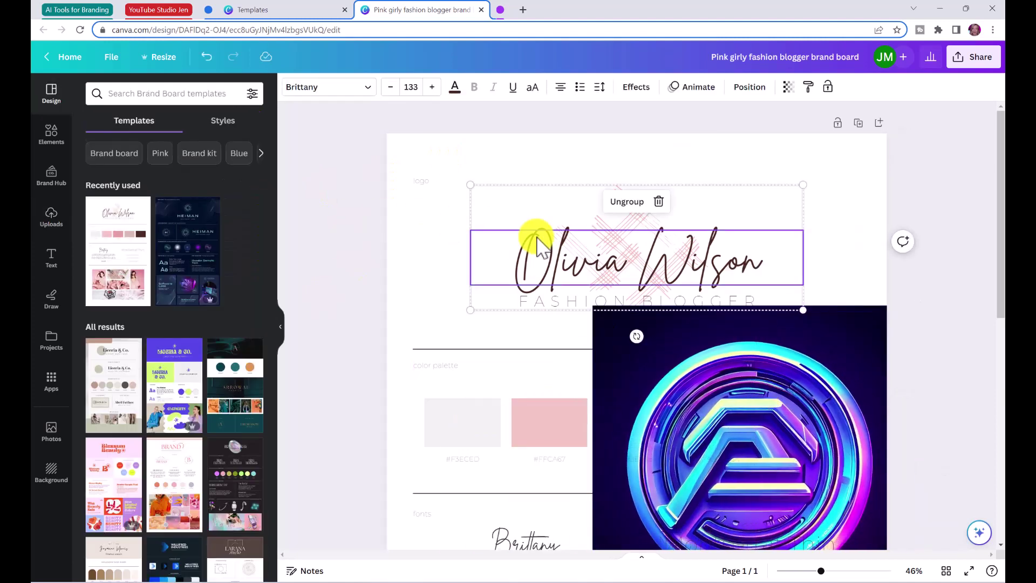
key(Delete)
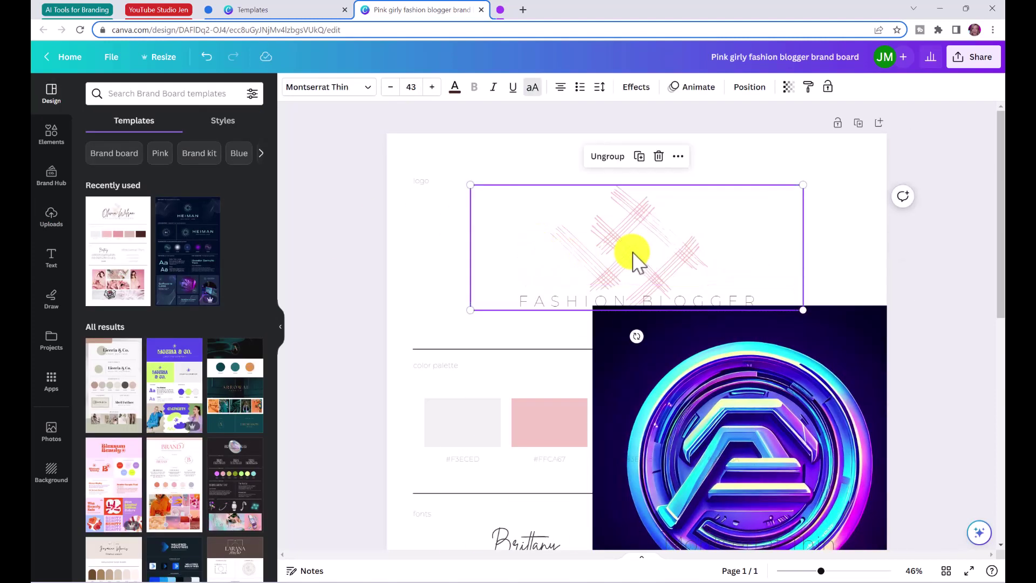
key(Return)
drag(672, 389, 597, 261)
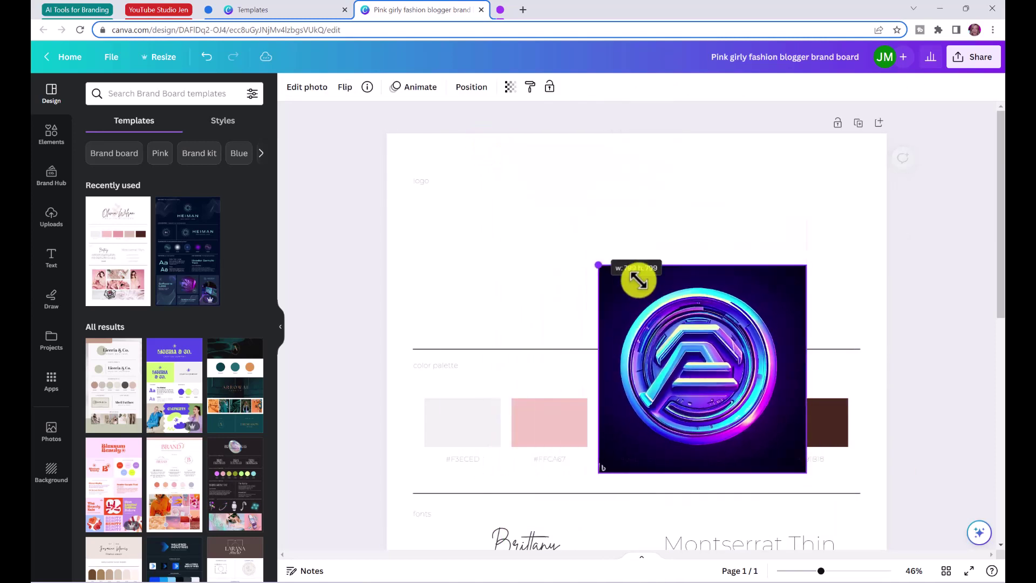
drag(675, 367, 625, 267)
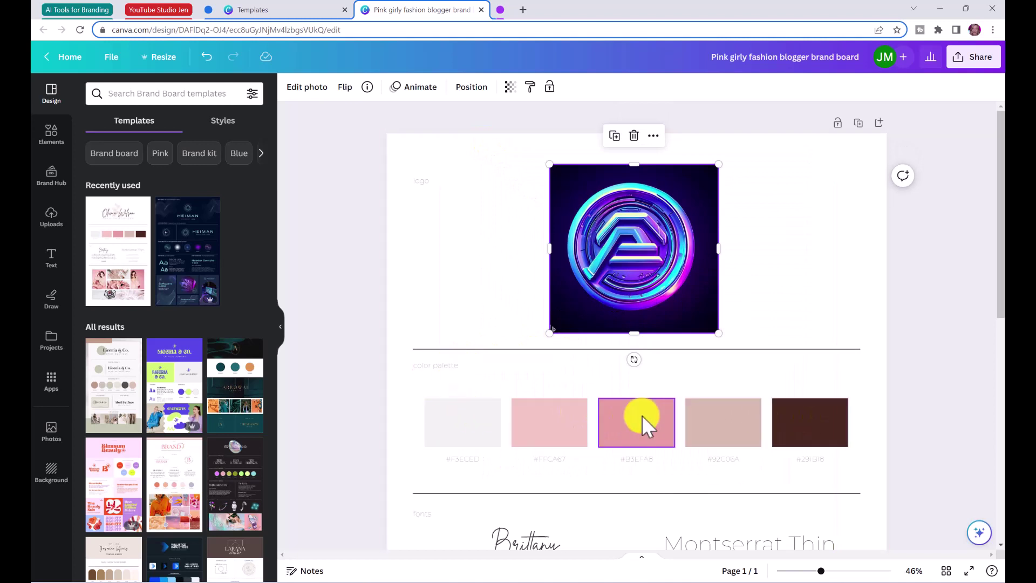
- Recolor the first palette swatch to the emblem's cyan, #10D9F3, sampled with the eyedropper
click(462, 427)
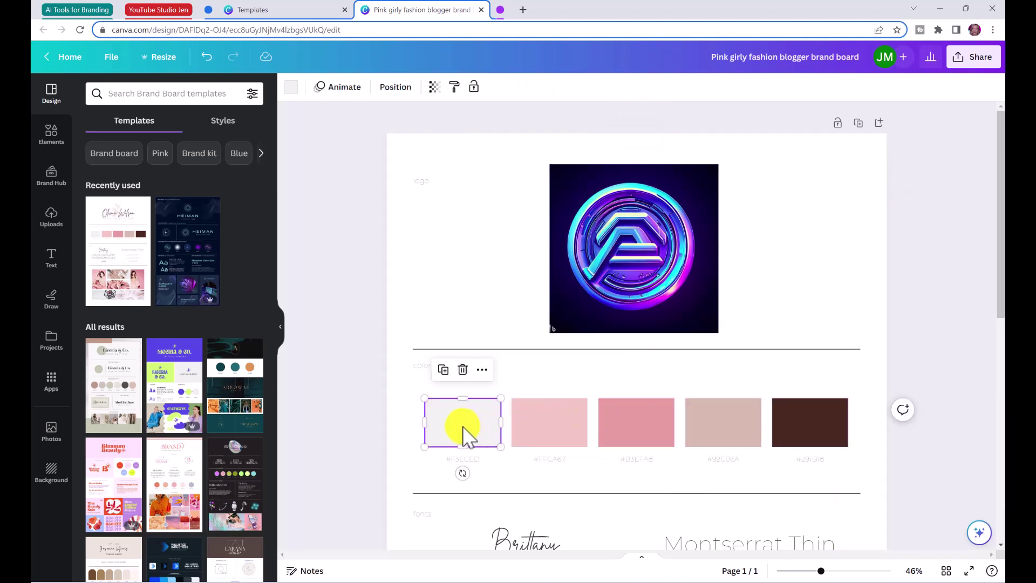
click(290, 91)
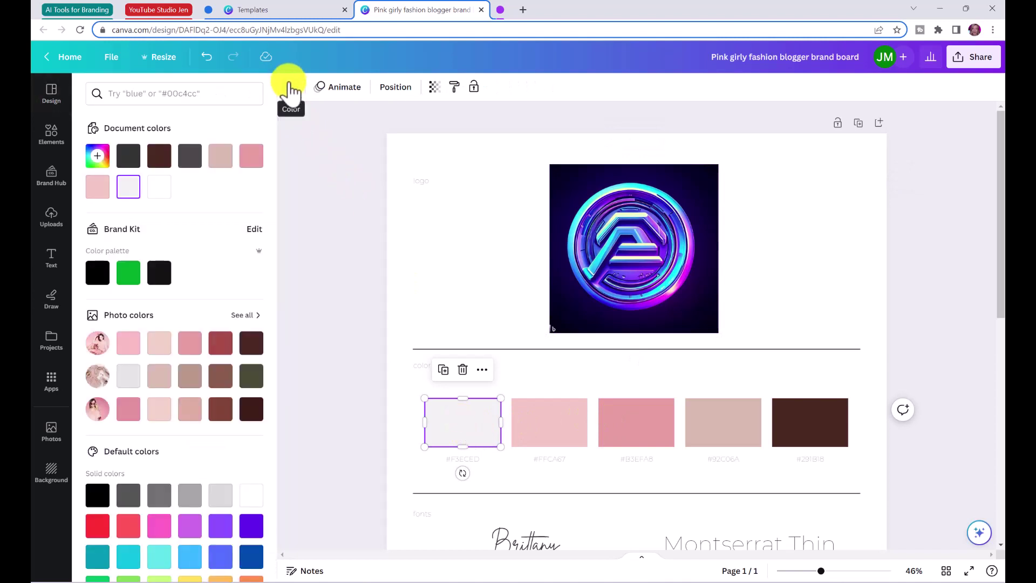
click(97, 157)
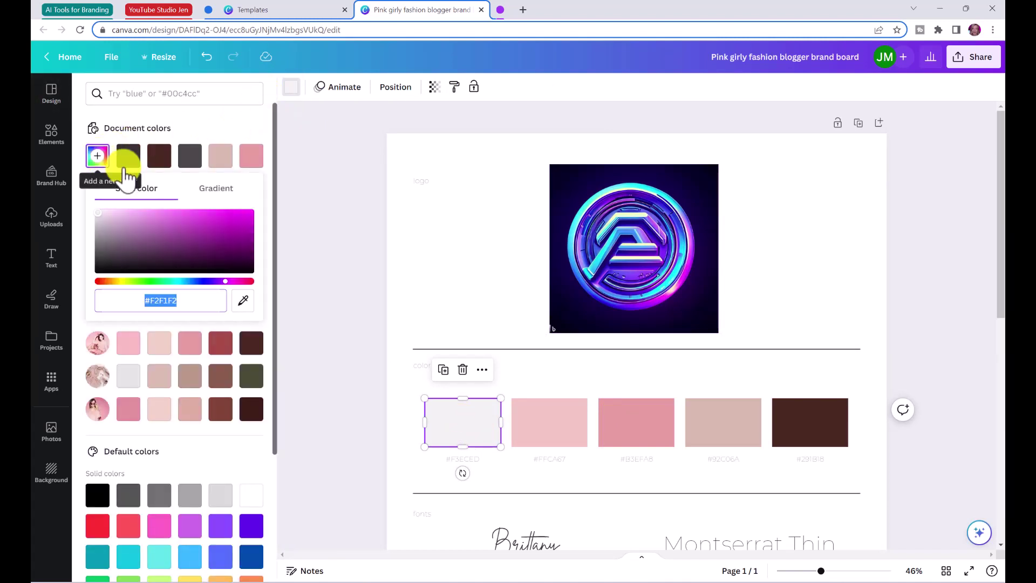
click(244, 301)
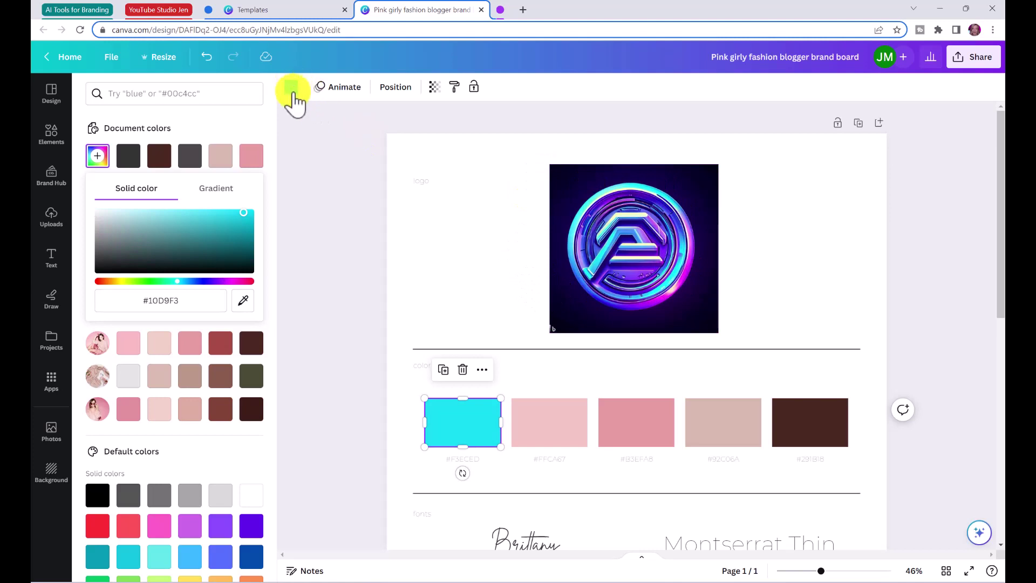
- Copy the cyan swatch's hex code and replace the label beneath the swatch with #10D9F3
drag(145, 300, 203, 300)
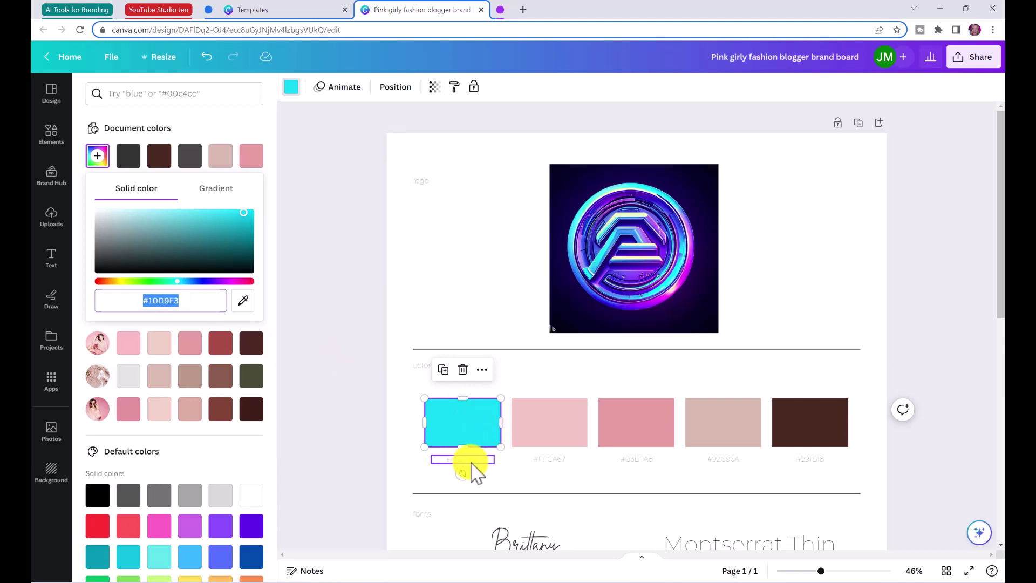
double_click(471, 459)
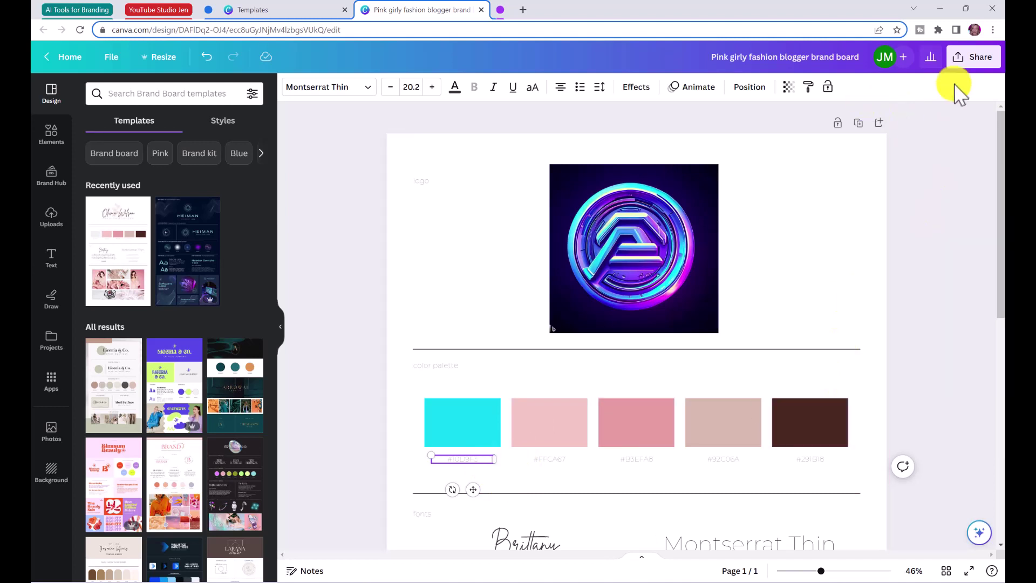
double_click(465, 459)
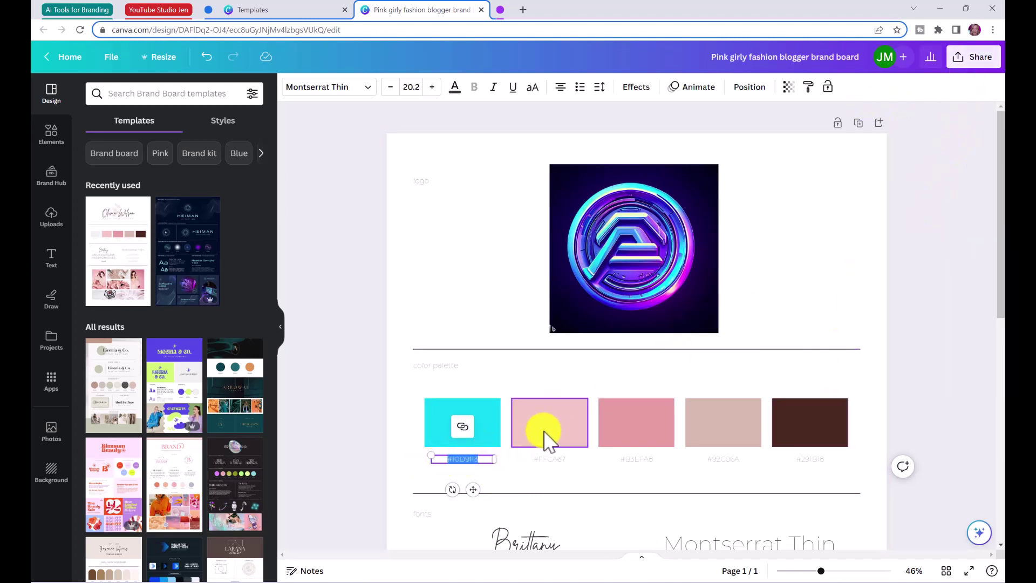
- Recolor the second palette swatch, the light pink one, to a deep blue matching the emblem
click(562, 436)
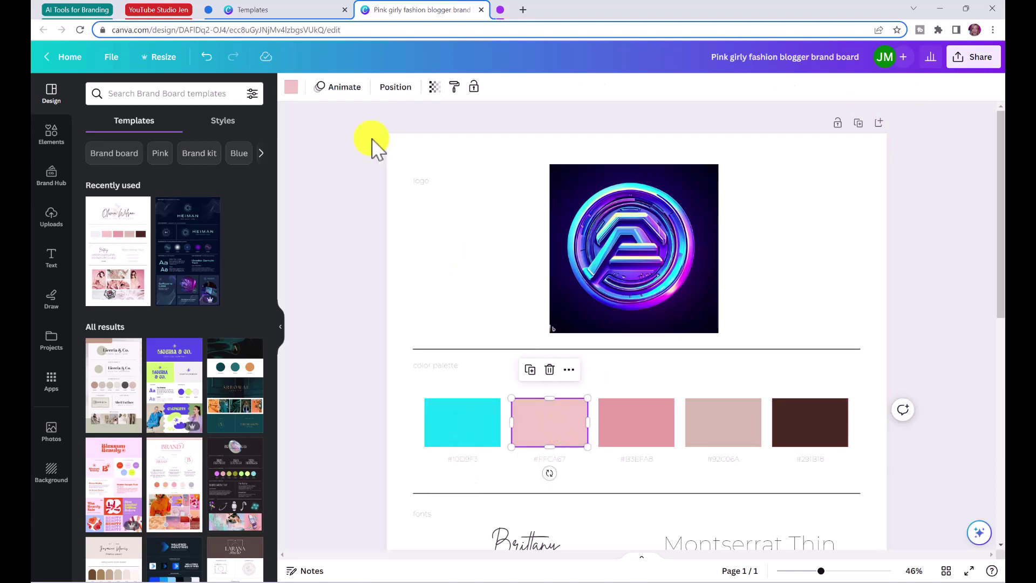
click(295, 89)
click(97, 155)
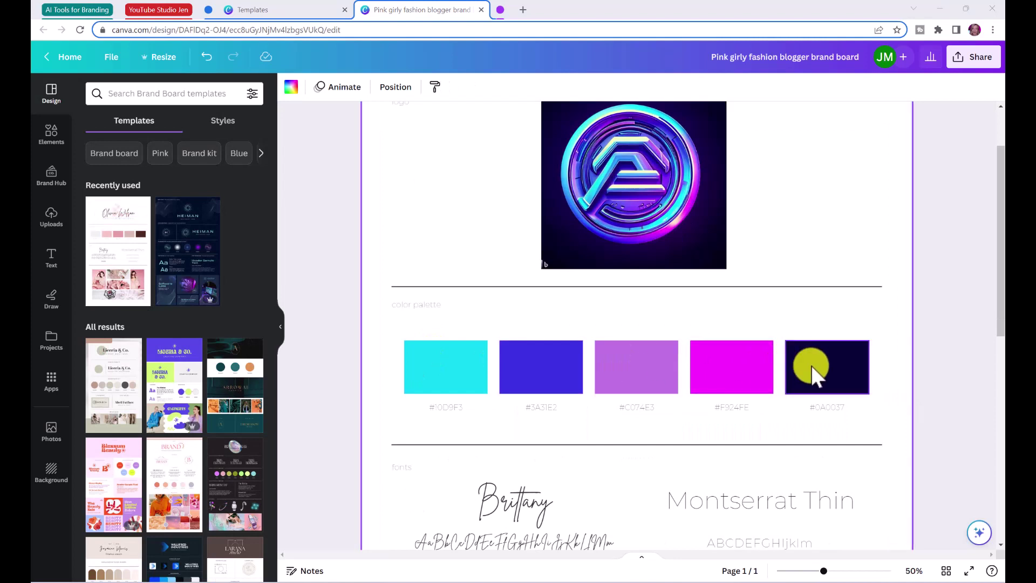
- Set the "Brittany" font heading to the Futura Display font and change its text to "Futura Display"
scroll(814, 372, down, 2)
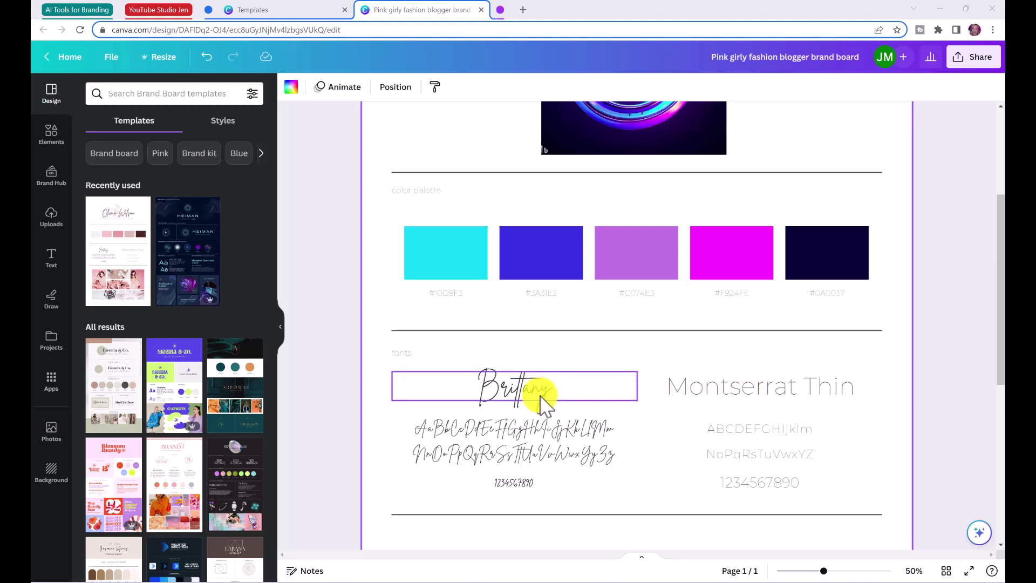
double_click(523, 387)
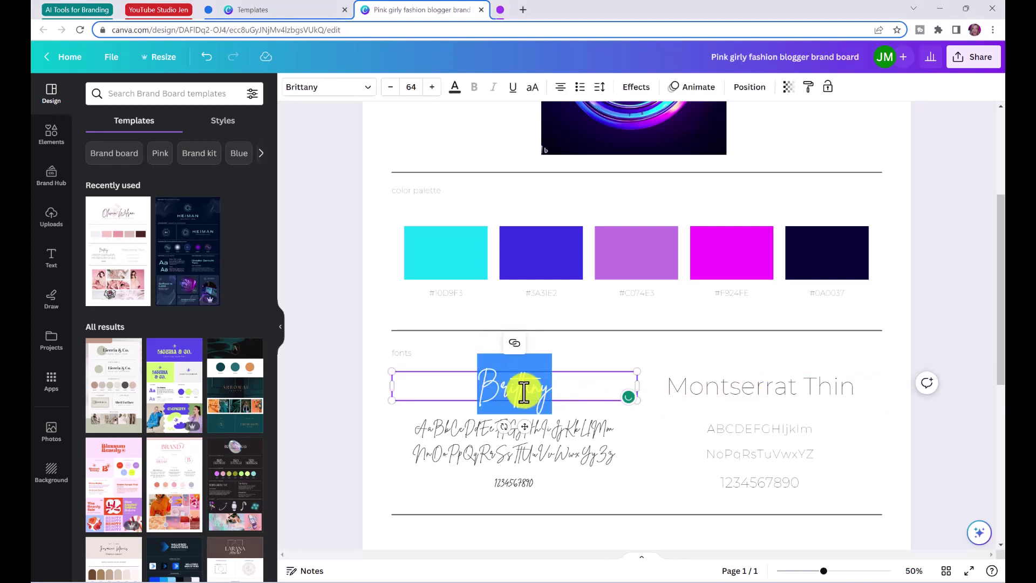
click(356, 87)
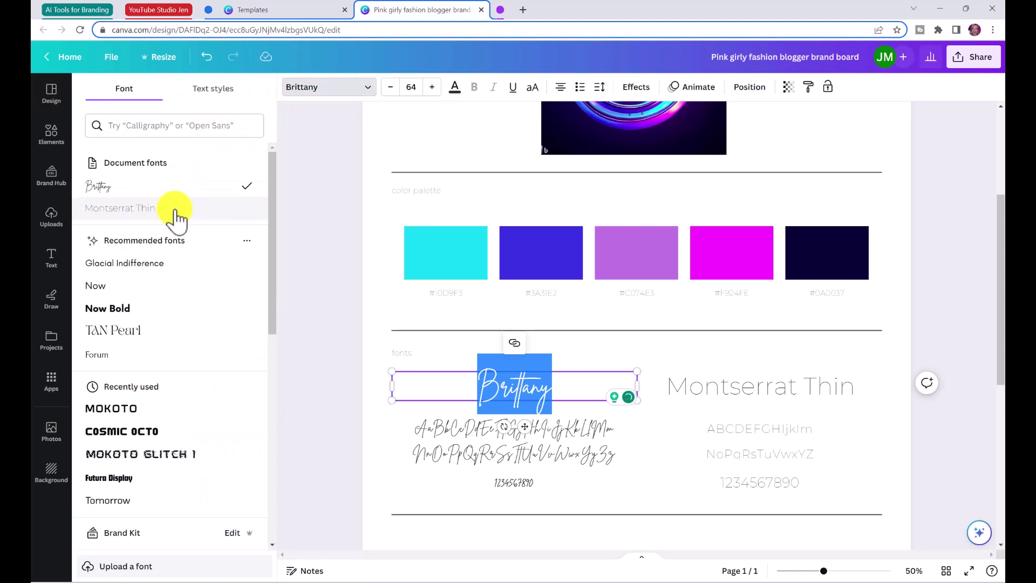
scroll(146, 319, down, 3)
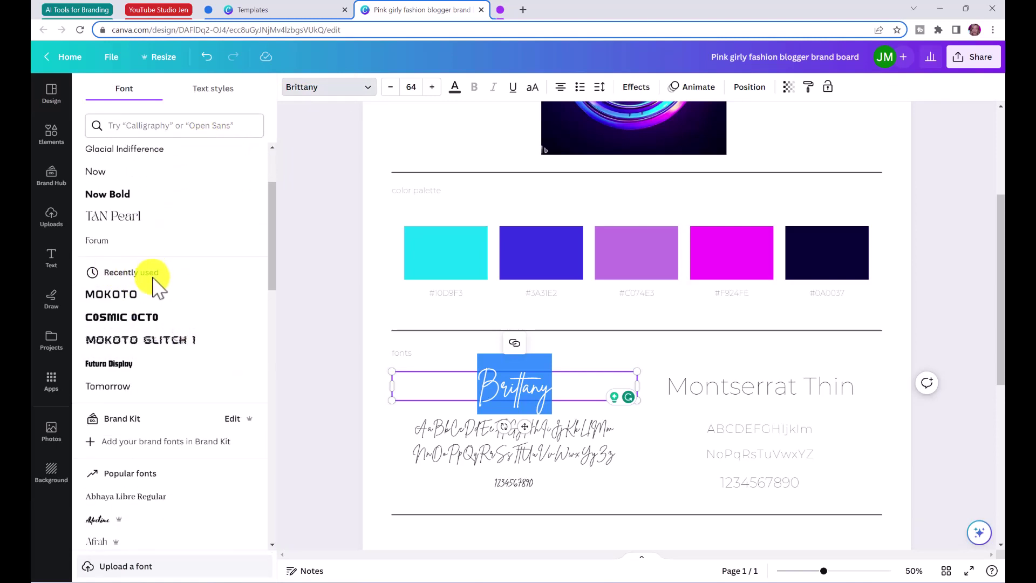
click(143, 367)
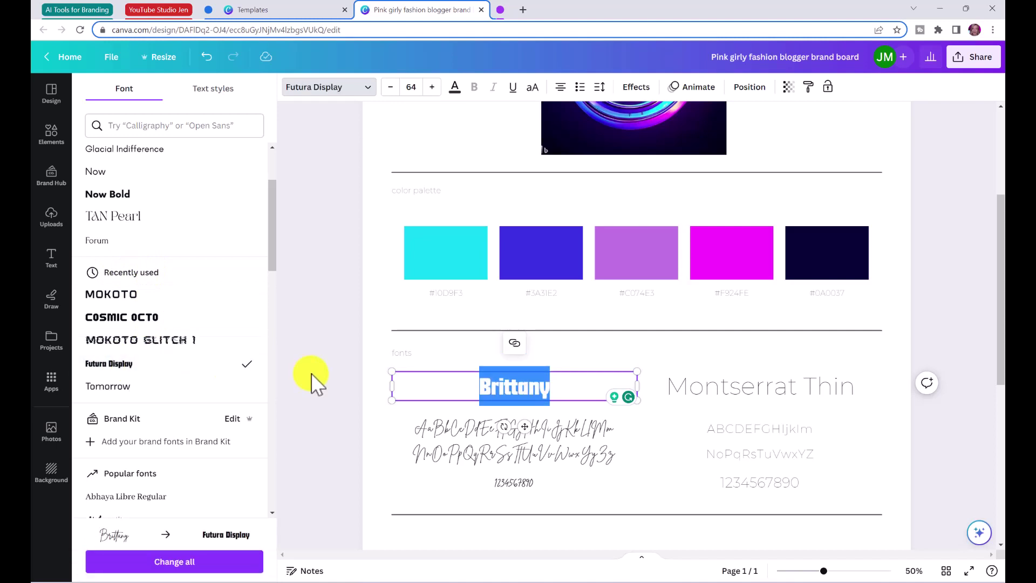
text(Futura Display)
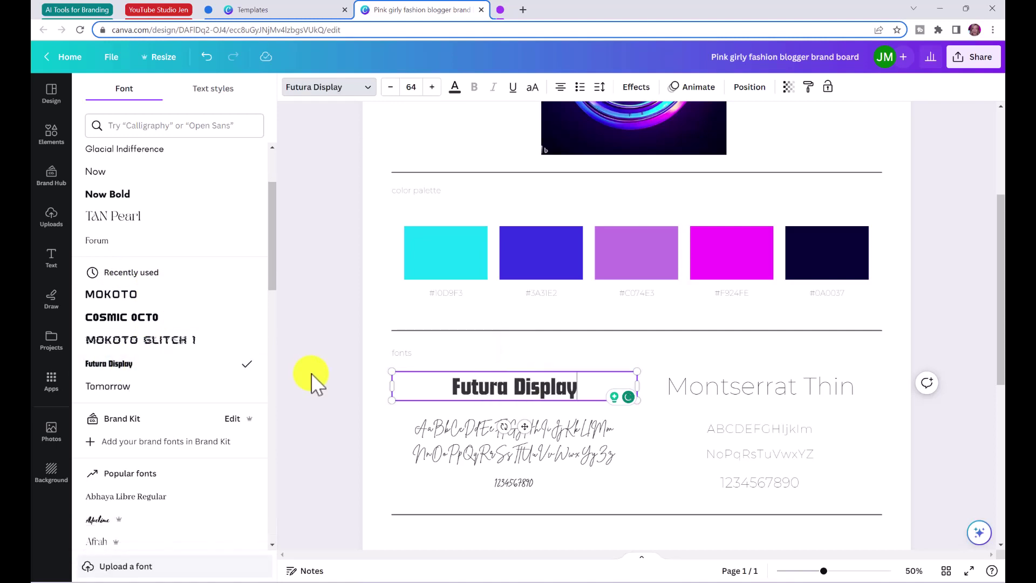
- Apply the Futura Display font to the alphabet and number samples under the Futura Display heading
click(453, 445)
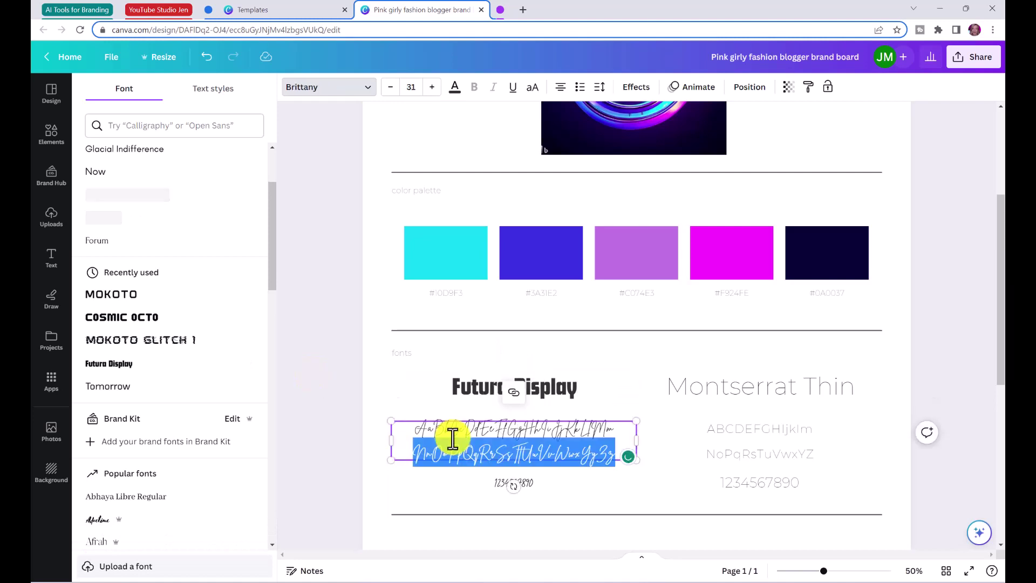
drag(417, 429, 617, 453)
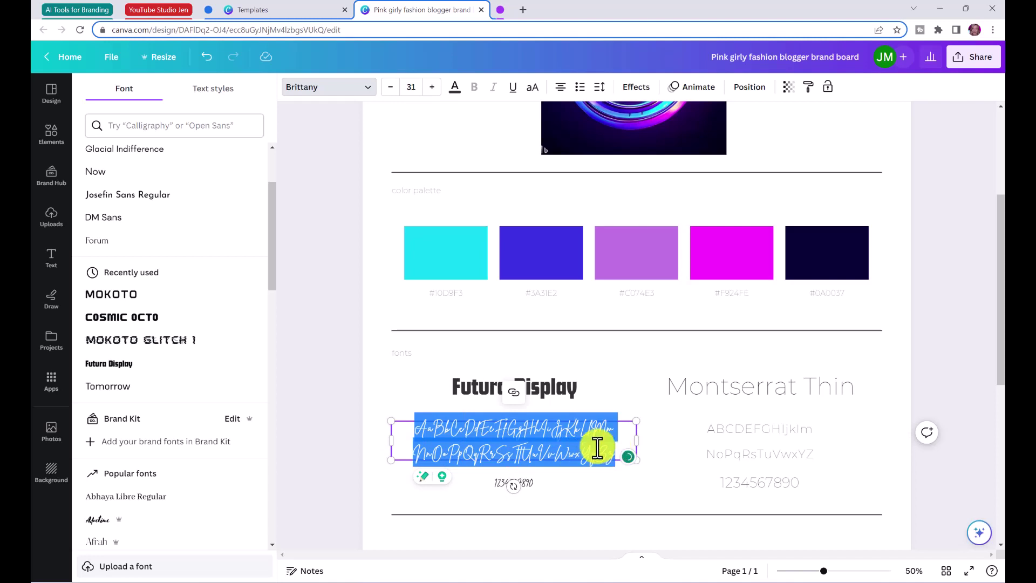
key(ctrl+z)
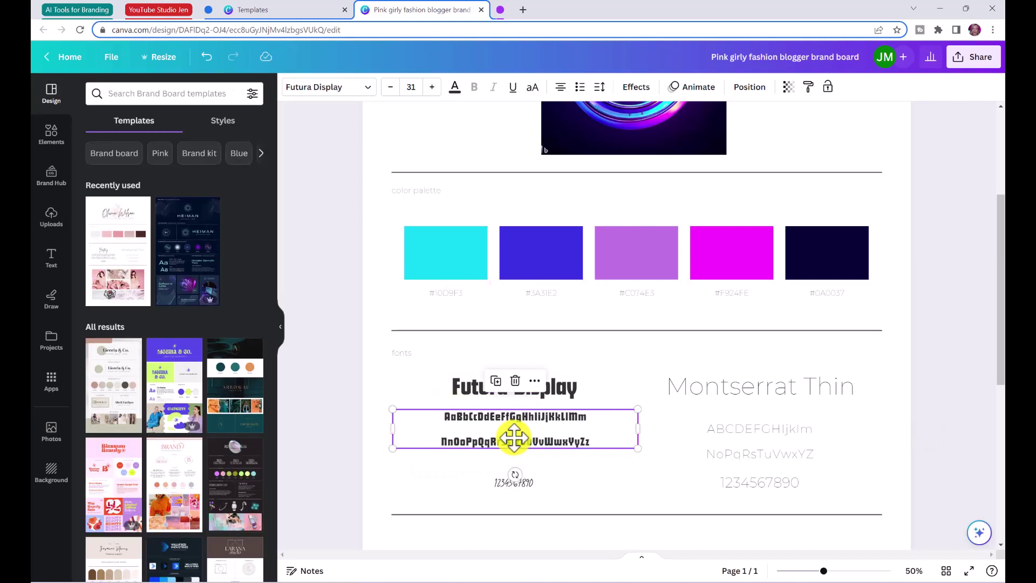
click(531, 486)
click(347, 88)
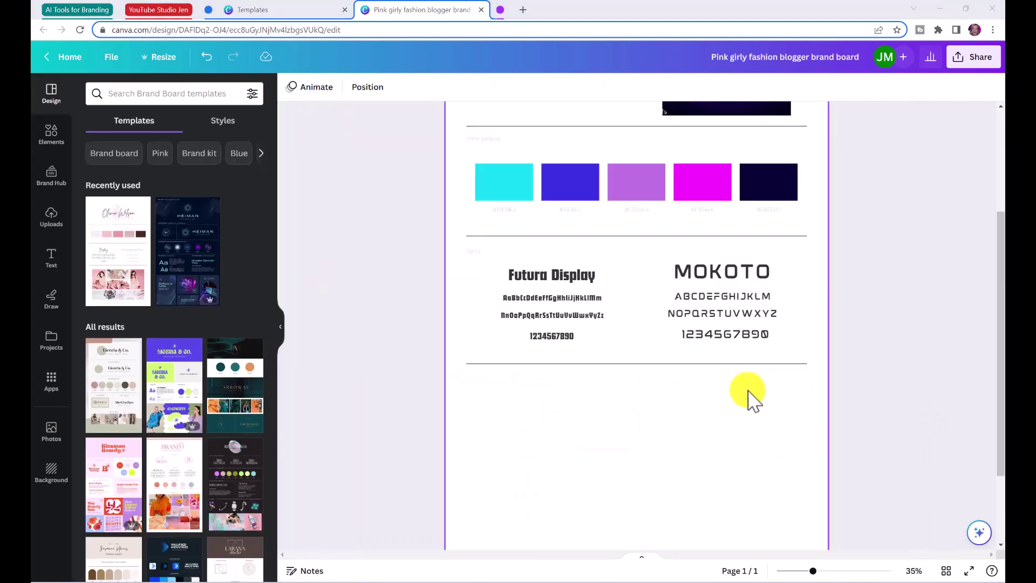
- Remove the dark background from the emblem beside the "STUDIO JEN" title using BG Remover
scroll(747, 397, up, 2)
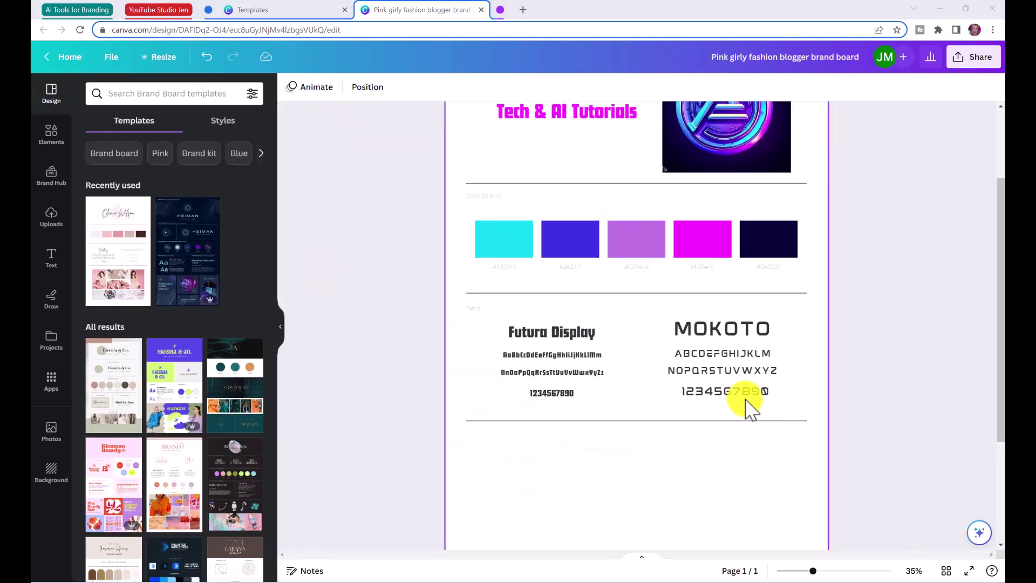
scroll(752, 341, up, 3)
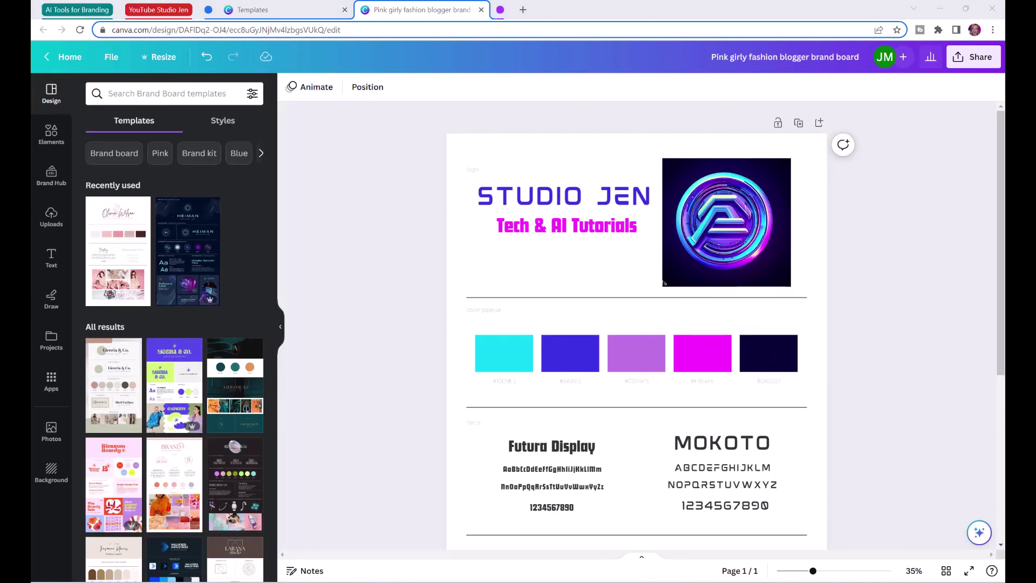
scroll(914, 397, down, 5)
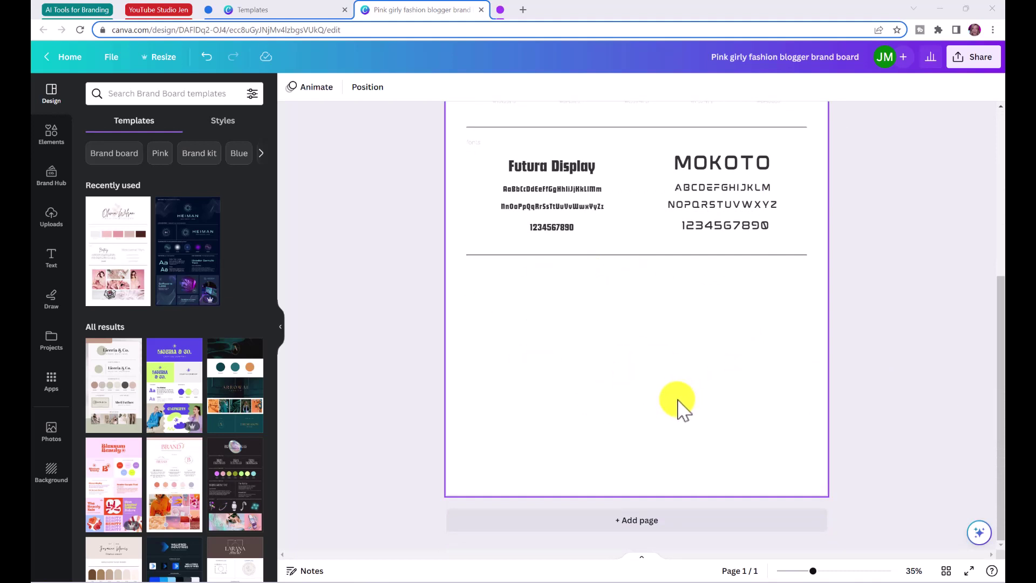
scroll(678, 404, up, 5)
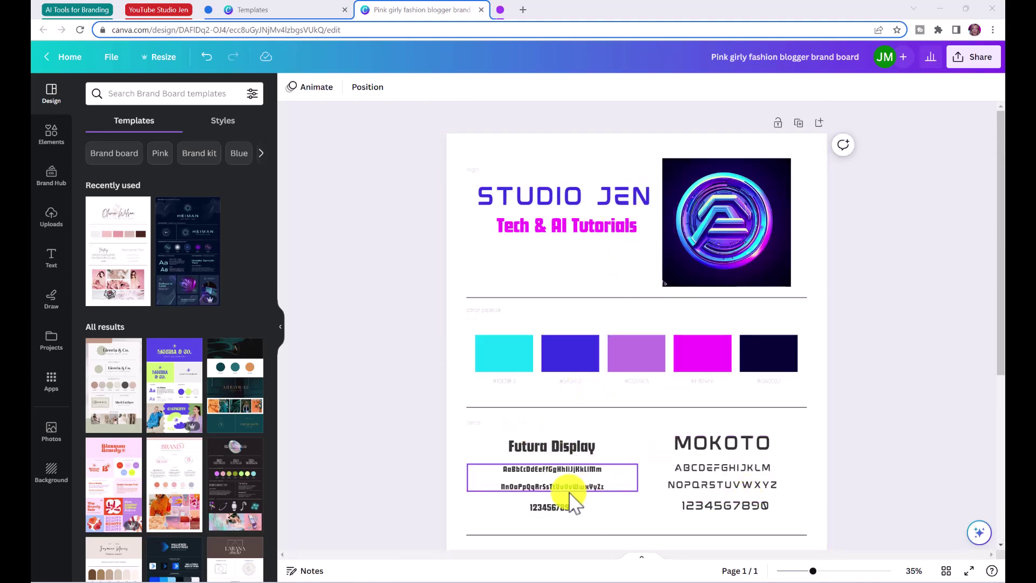
click(760, 203)
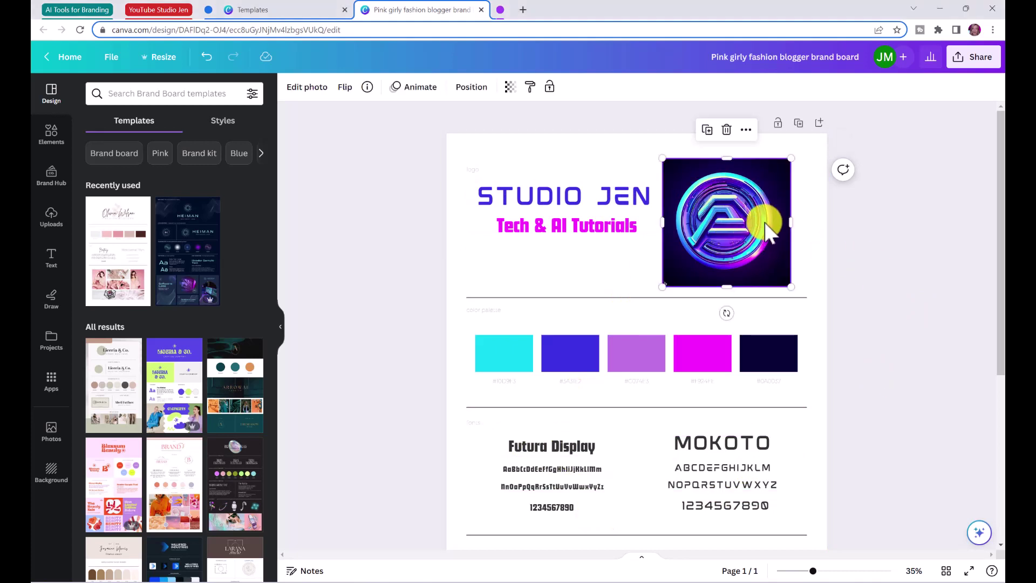
click(298, 92)
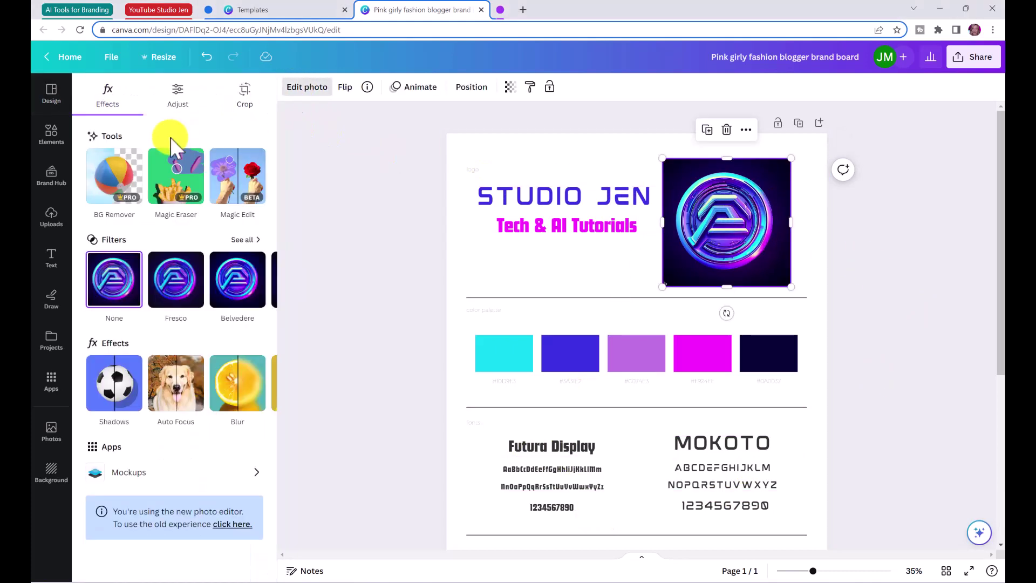
click(130, 175)
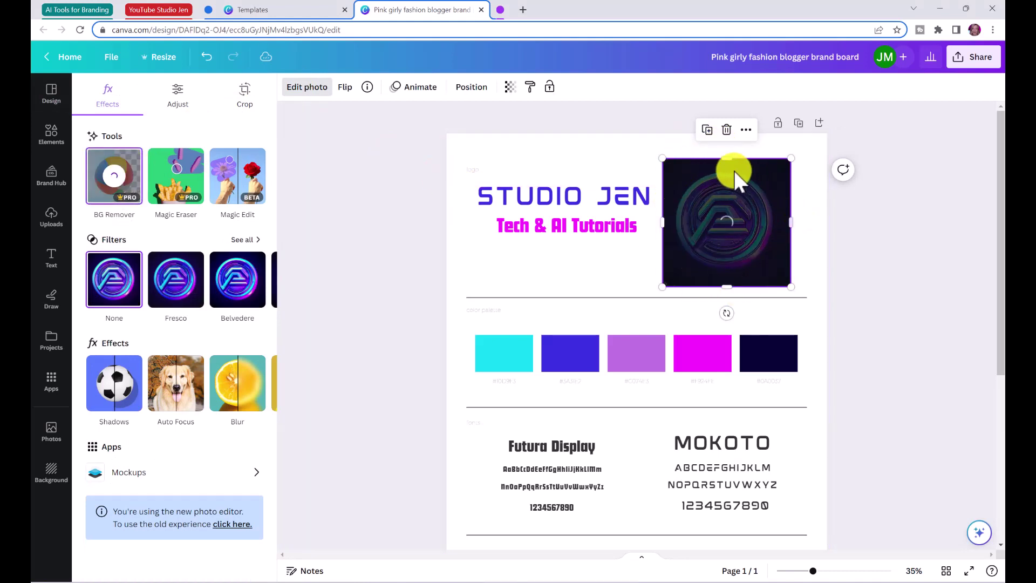
key(ctrl+z)
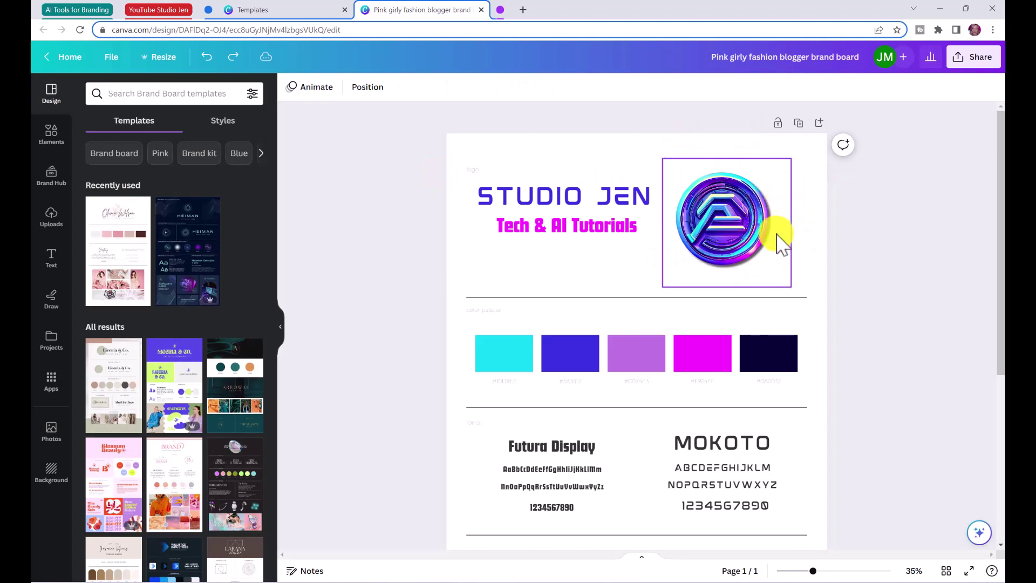
click(733, 216)
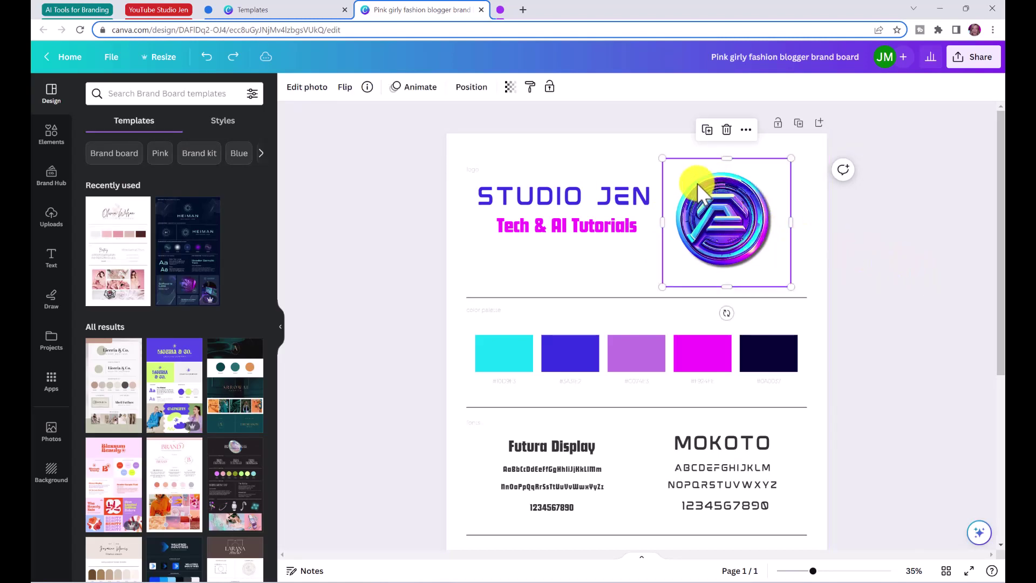
- Enlarge the emblem beside the "STUDIO JEN" title slightly on the brand board
drag(659, 155, 648, 144)
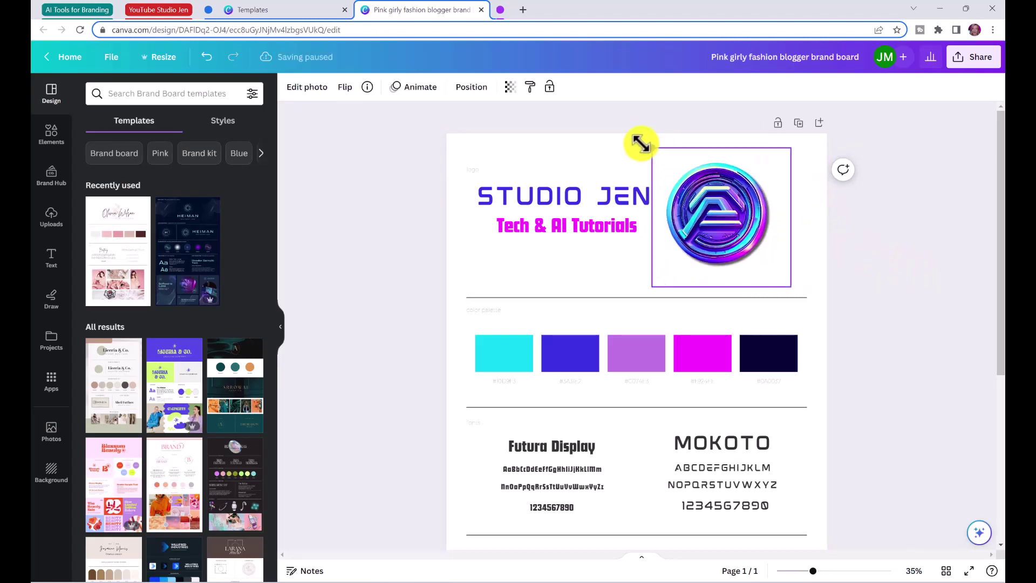
click(831, 259)
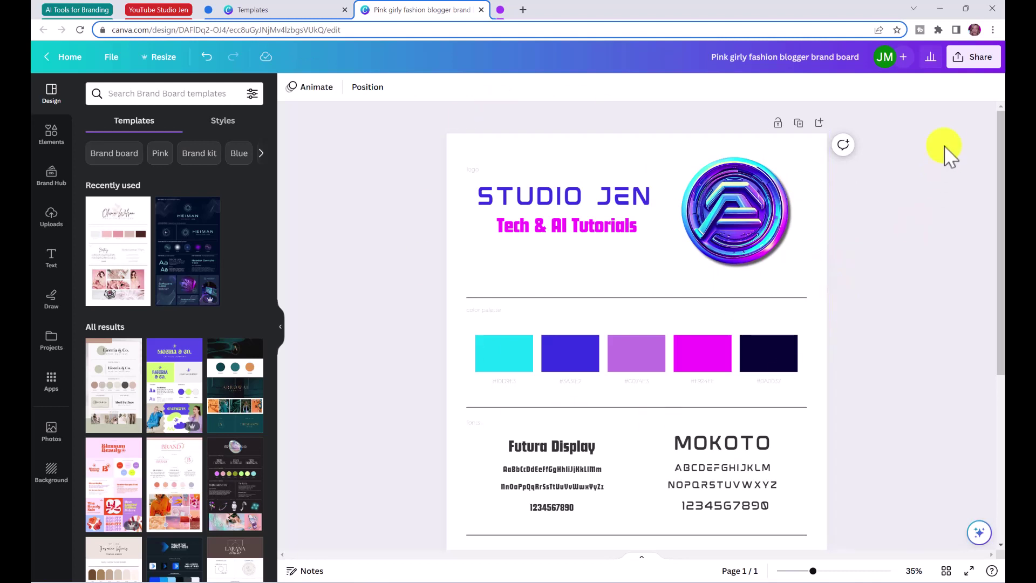
- Download the brand board as a PDF Standard file
click(981, 61)
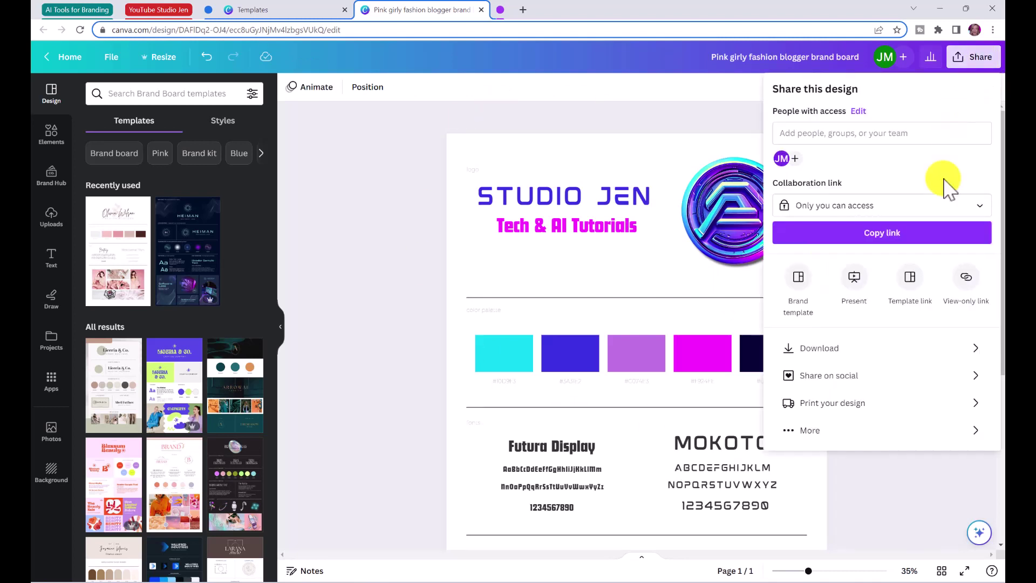
click(863, 348)
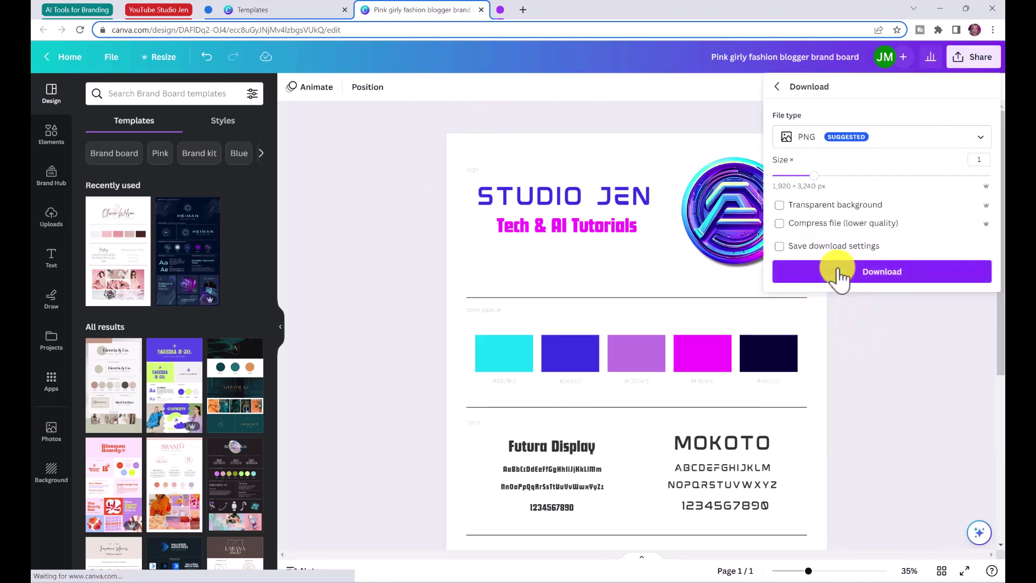
click(863, 141)
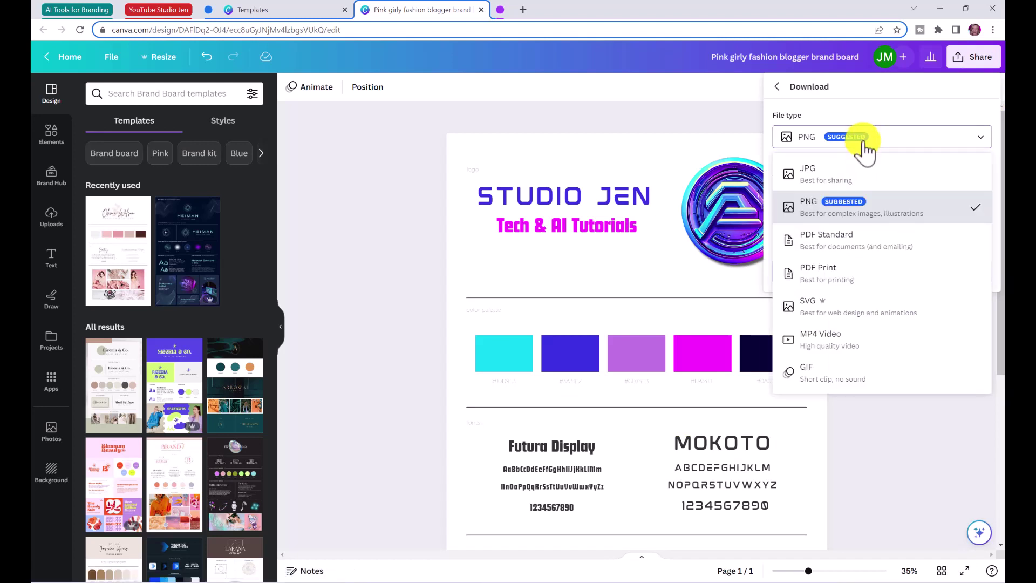
click(842, 252)
click(856, 235)
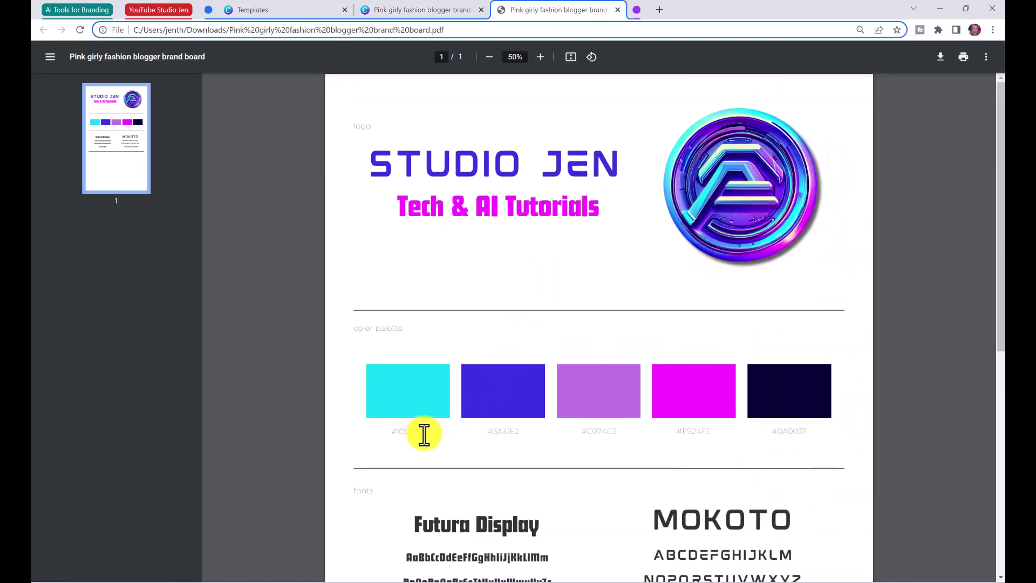
- Review the downloaded brand board PDF, including the hex codes under the color swatches, and close it
drag(392, 432, 435, 434)
click(417, 396)
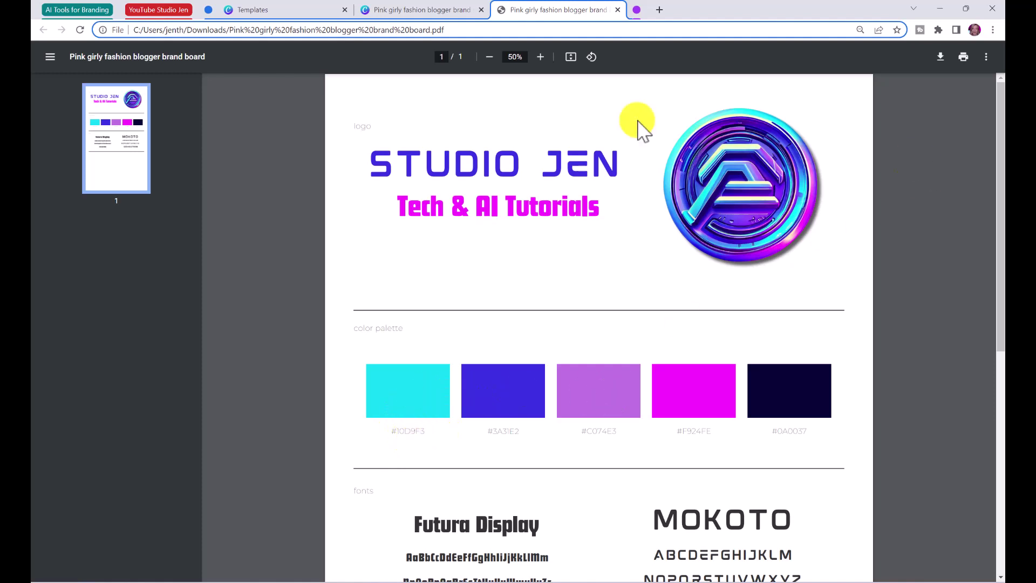
scroll(770, 367, down, 4)
scroll(767, 362, up, 4)
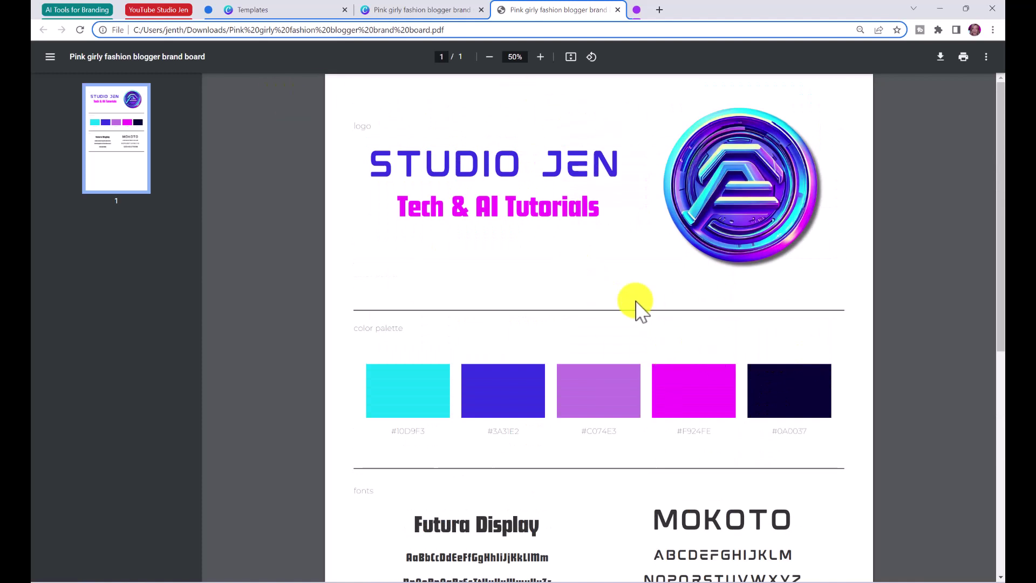
key(ctrl+w)
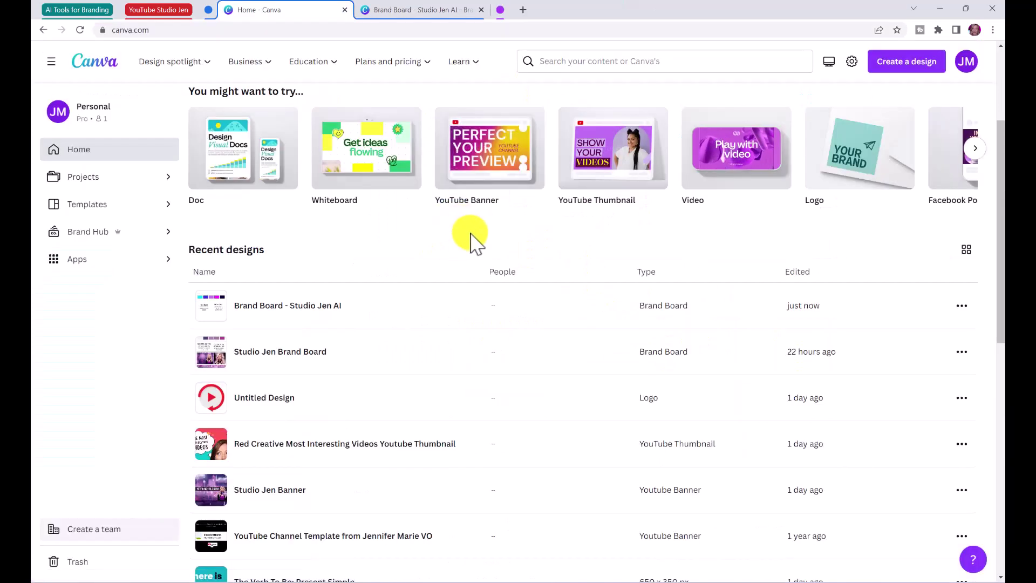
- Find the YouTube Banner templates and start a design from the "Pink Black White Red Photocentric Feminine Lifestyle" template
click(597, 62)
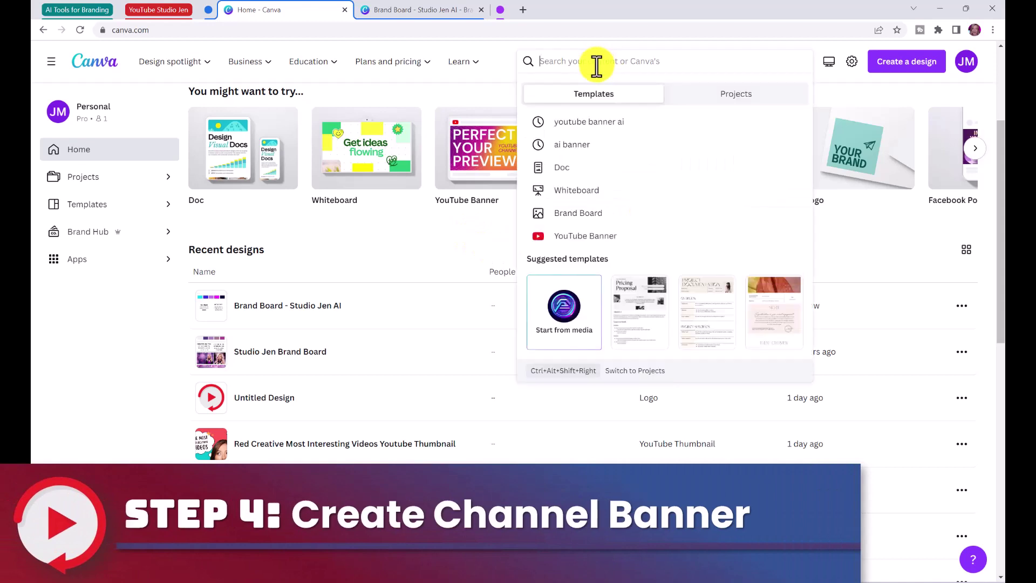
click(577, 238)
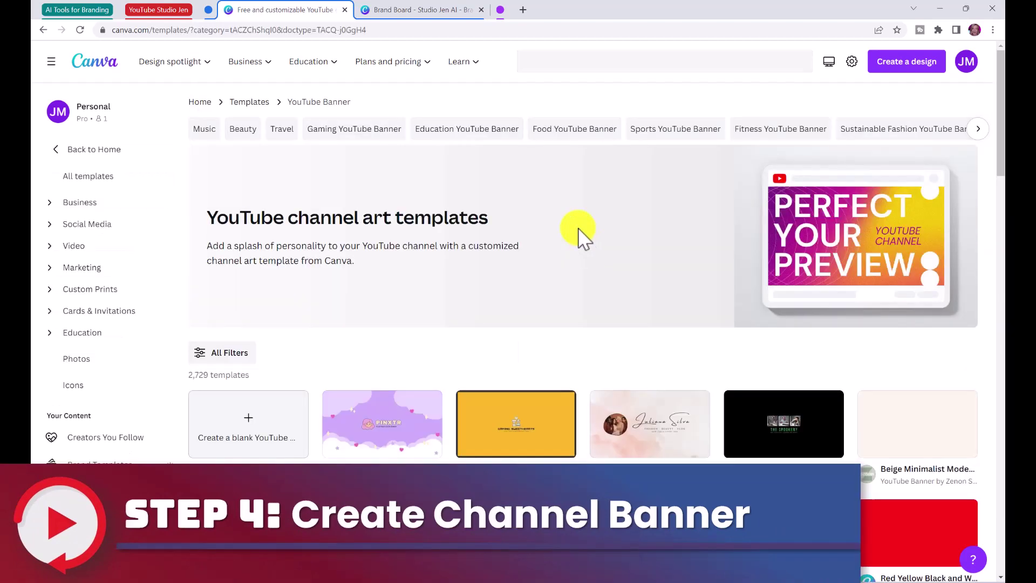
scroll(821, 392, down, 2)
mouse_move(814, 428)
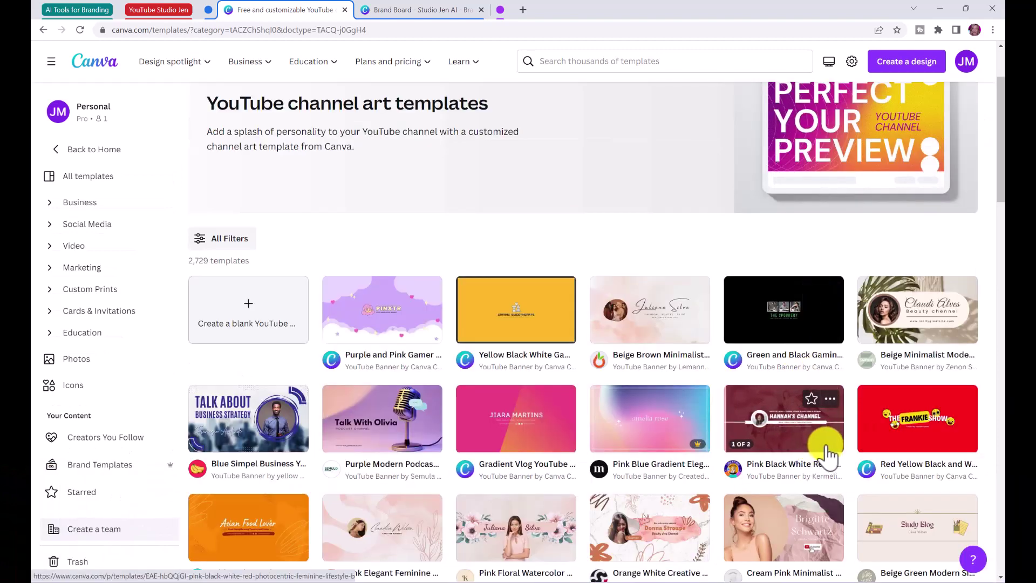
click(826, 452)
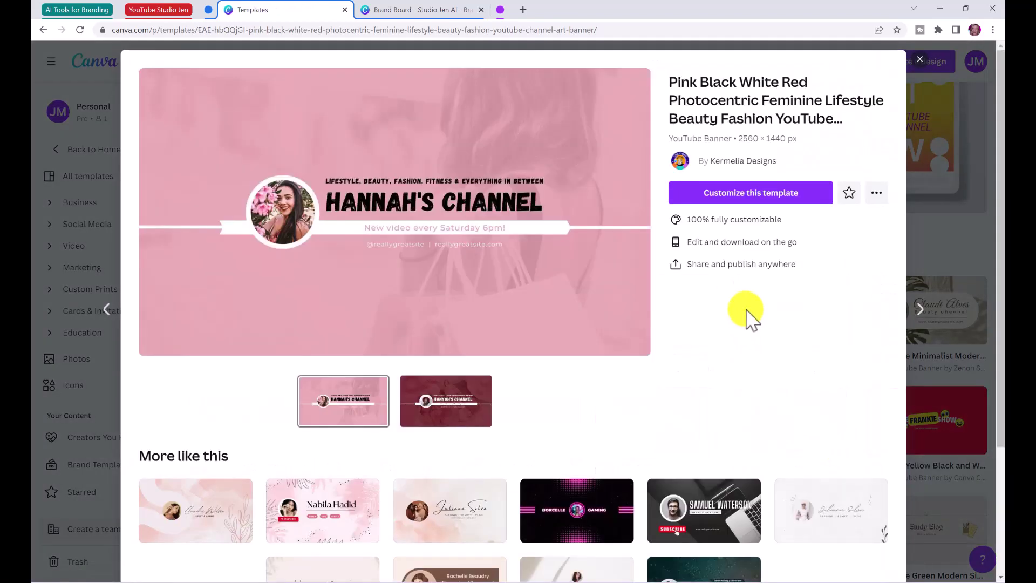
click(744, 194)
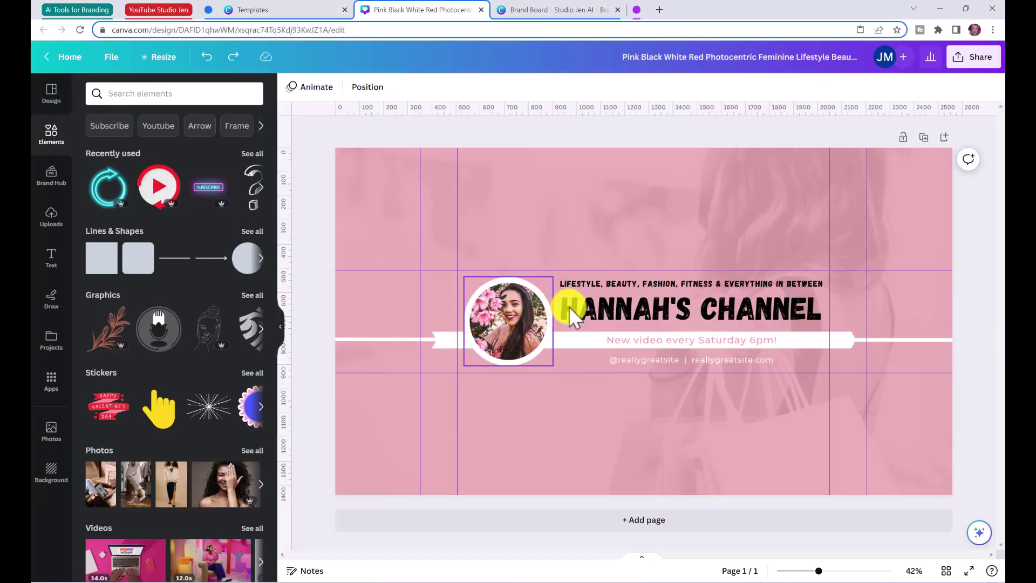
- Replace the banner's title with "STUDIO JEN" and the line above it with "AI News, Technology Tutorials, and Futuristic Fun"
double_click(693, 311)
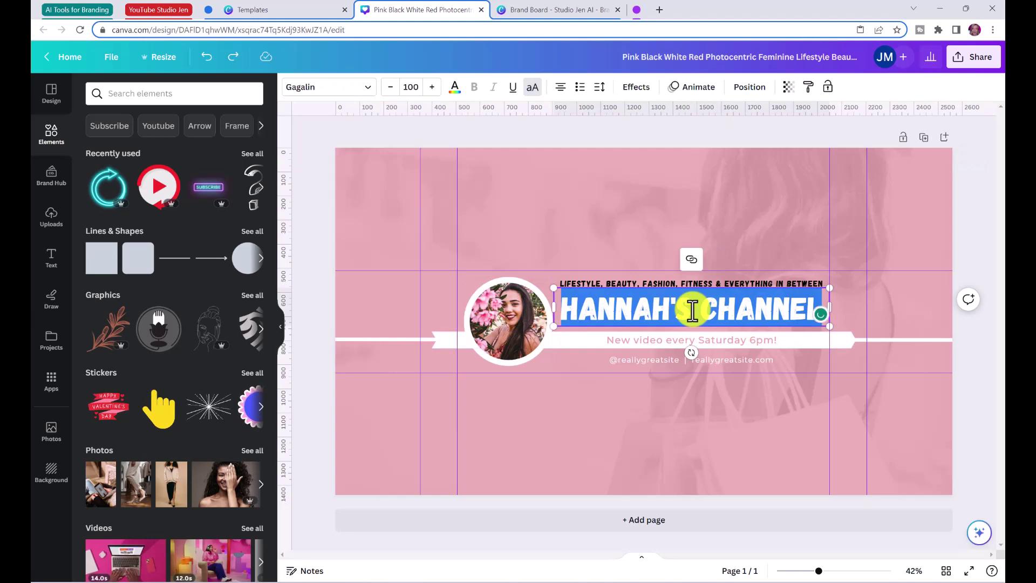
text(STUDIO JEN)
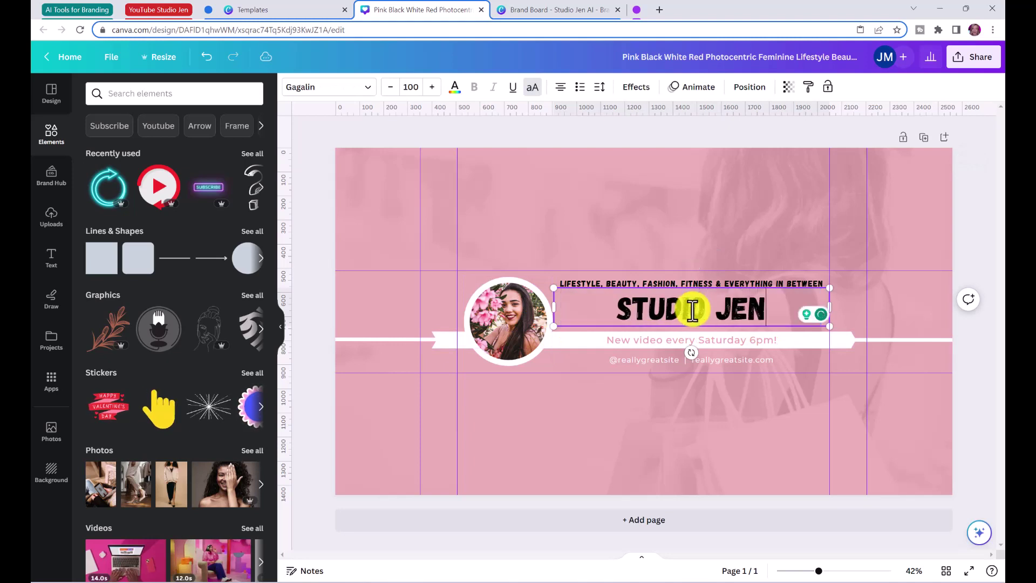
click(716, 281)
double_click(715, 282)
text(AI NEWS)
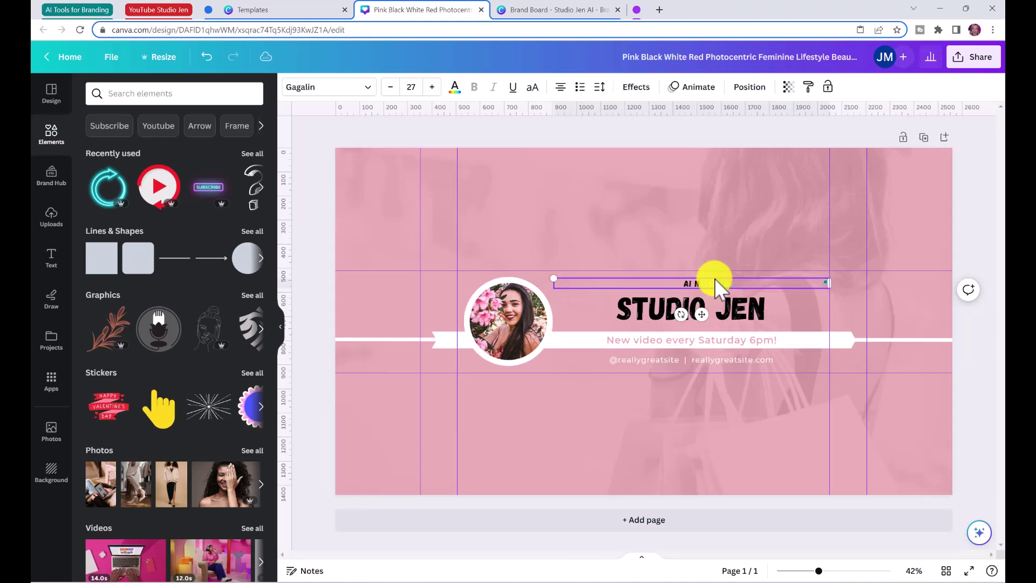
text(, TECHNOLOGY,)
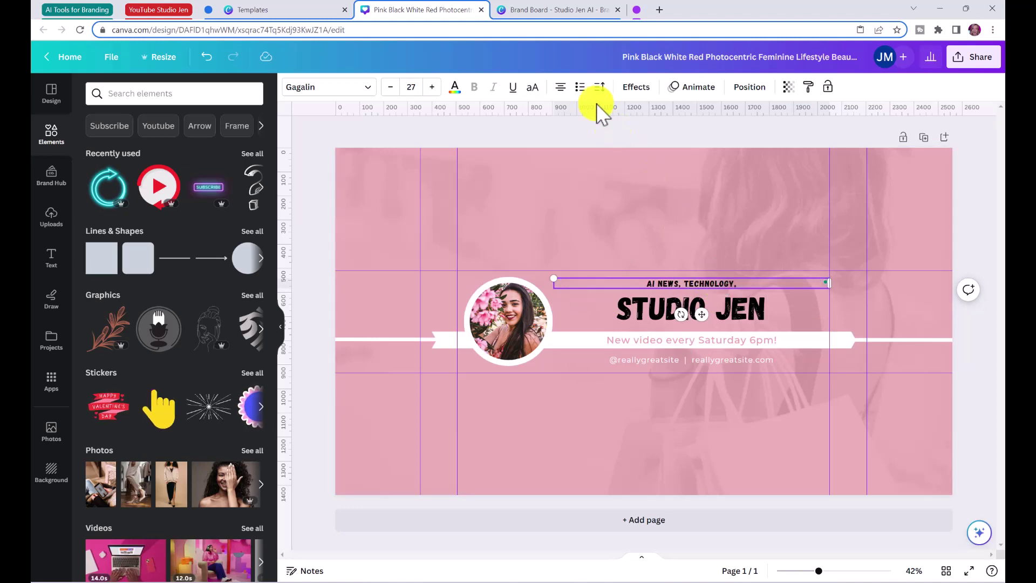
key(Escape)
- Look up the heading fonts on the Studio Jen AI brand board and return to the banner design
click(546, 11)
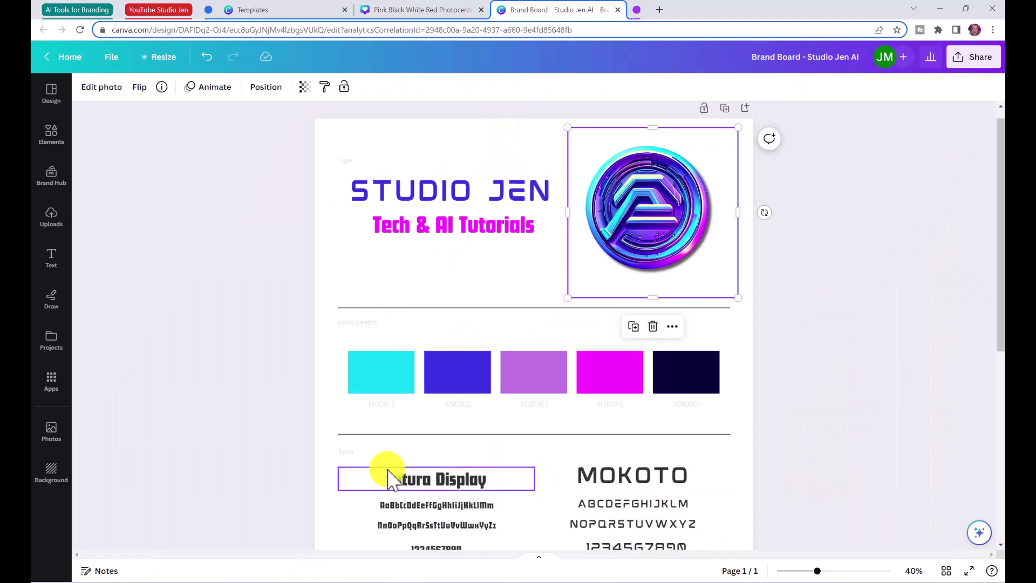
click(439, 11)
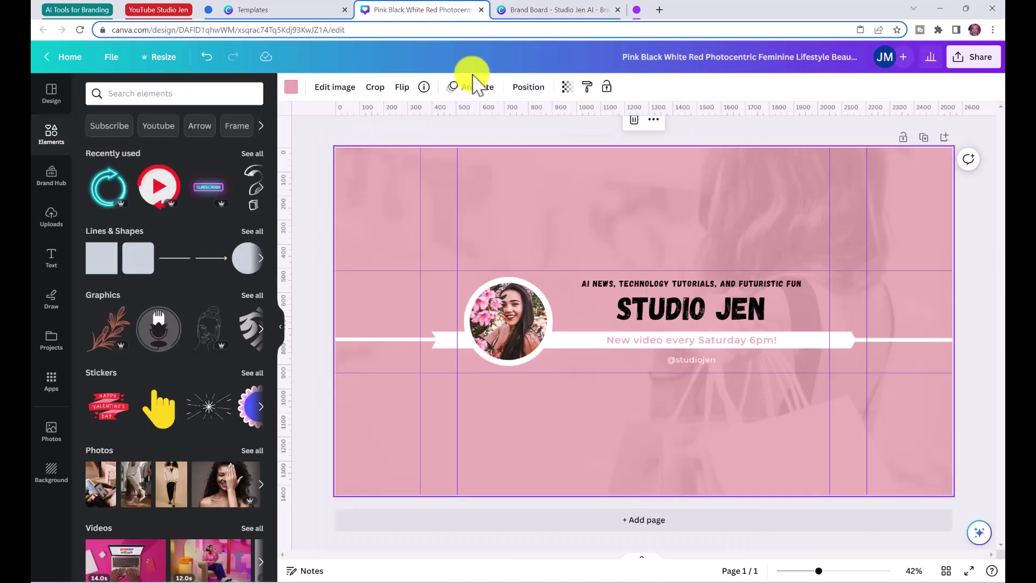
- Delete the round portrait photo and its white circle from the banner
click(507, 324)
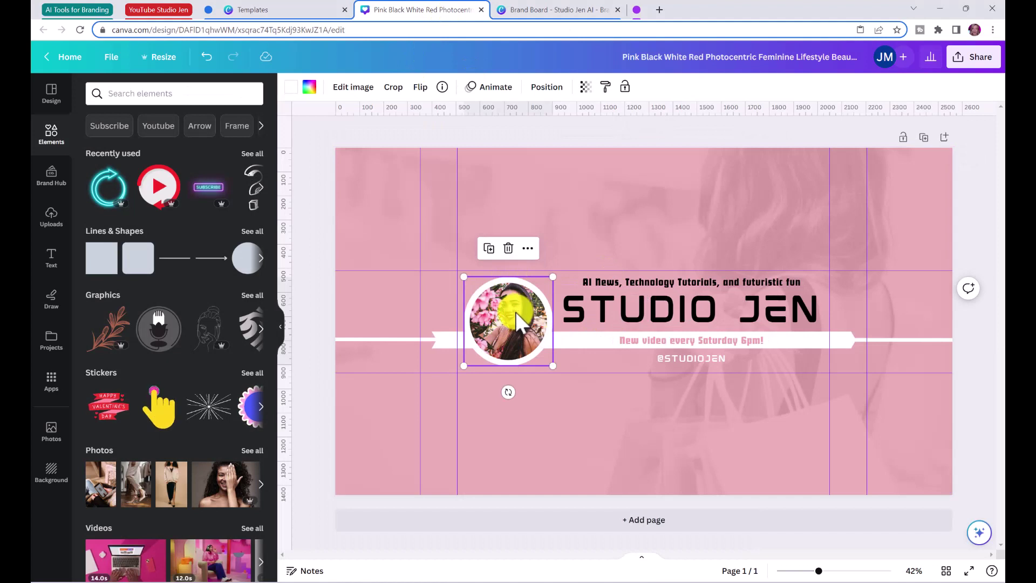
key(Delete)
key(Delete)
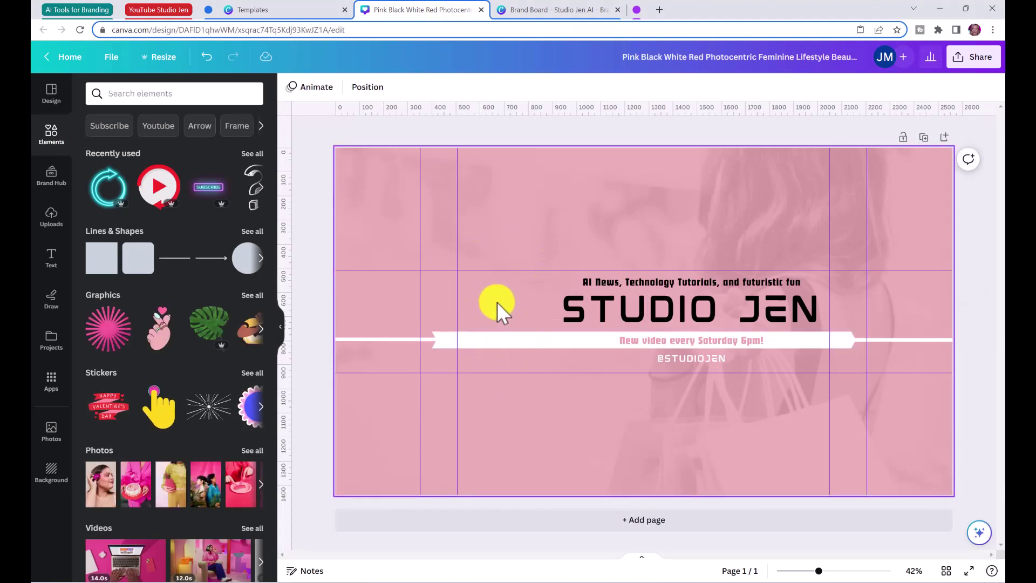
- Copy the emblem from the brand board into the banner and scale it down beside the title, where the portrait was
click(533, 11)
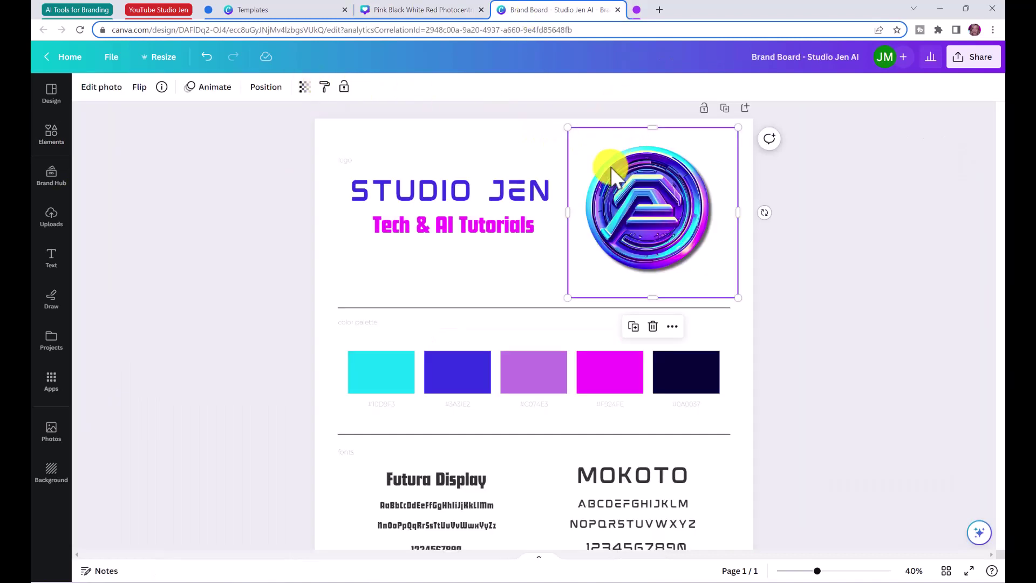
right_click(654, 197)
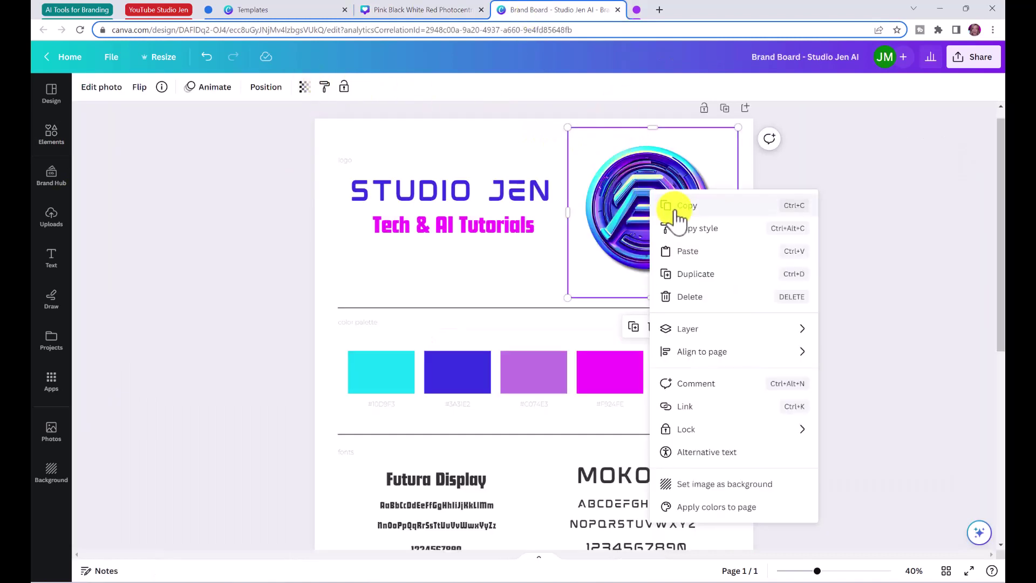
click(672, 204)
click(424, 9)
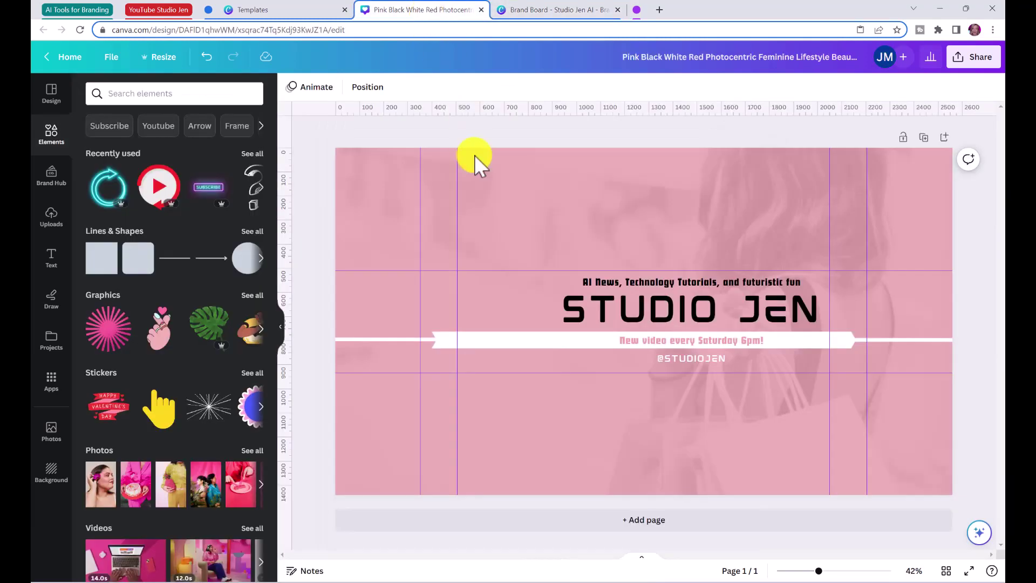
right_click(530, 206)
click(561, 278)
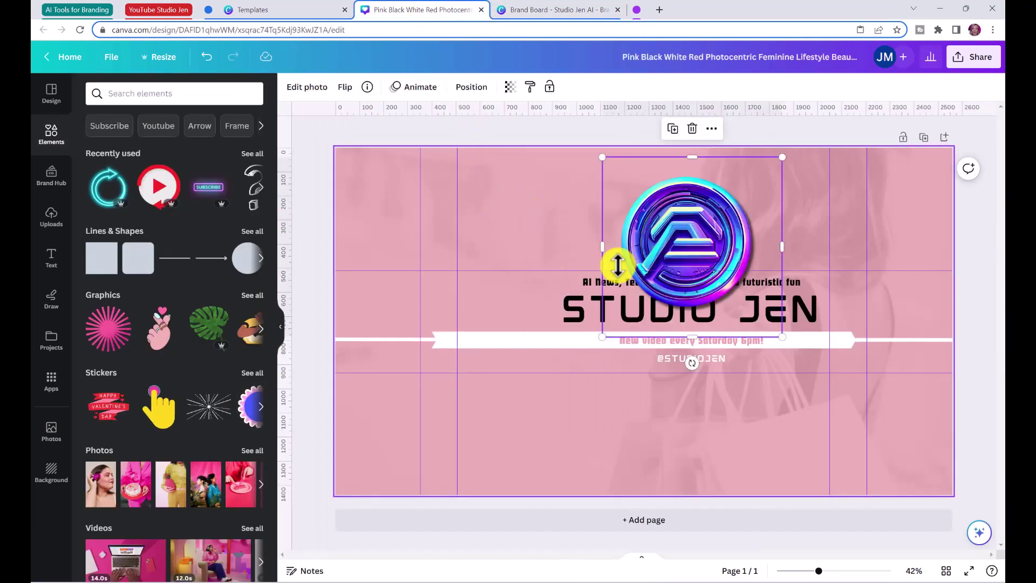
drag(688, 211, 495, 305)
drag(442, 251, 485, 282)
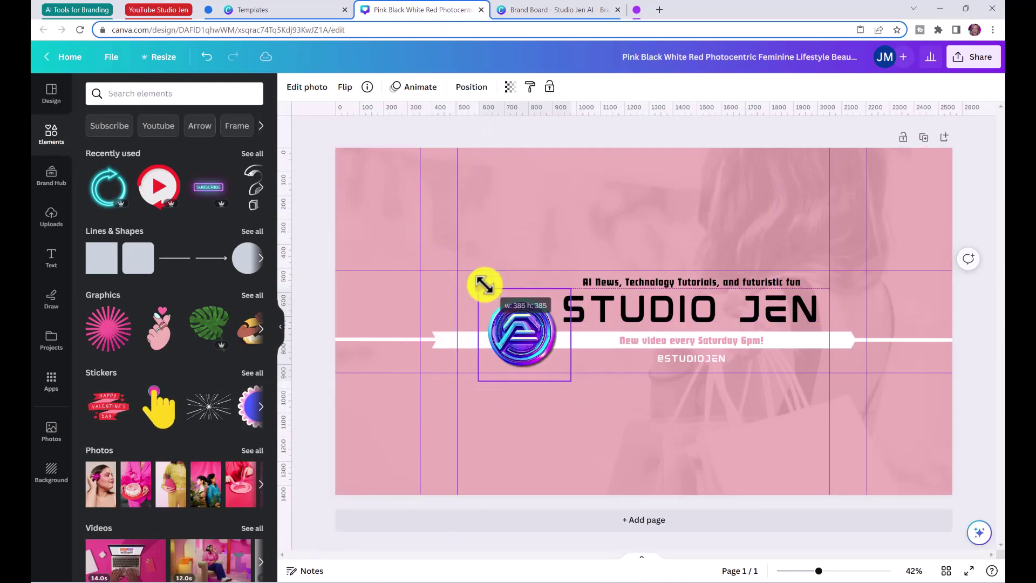
- Recolor the banner's pink background image to black
click(378, 389)
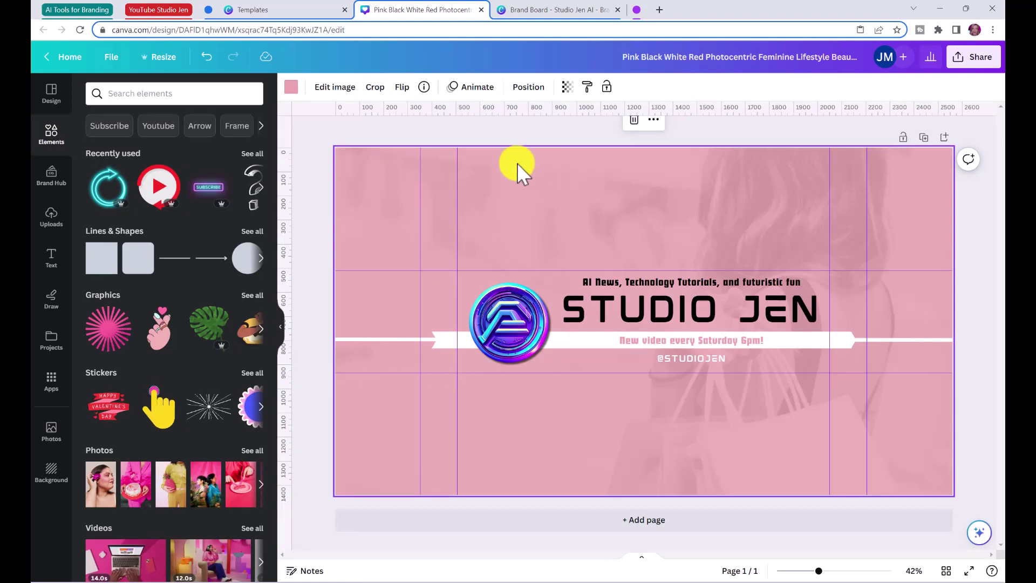
click(291, 87)
click(129, 157)
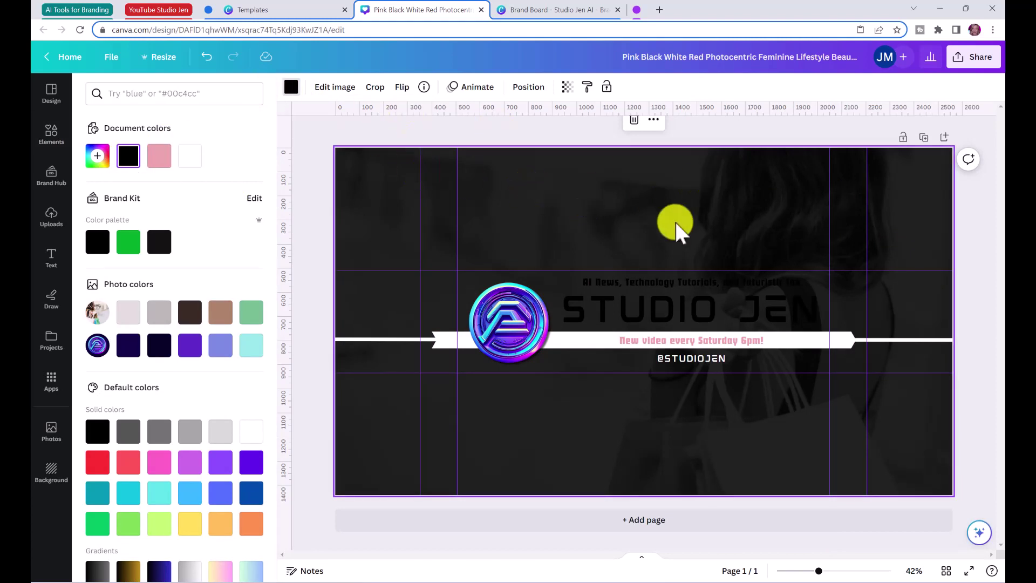
- Remove the shopping photo from the banner's background, leaving the page blank behind the text and emblem
key(Delete)
key(ctrl+z)
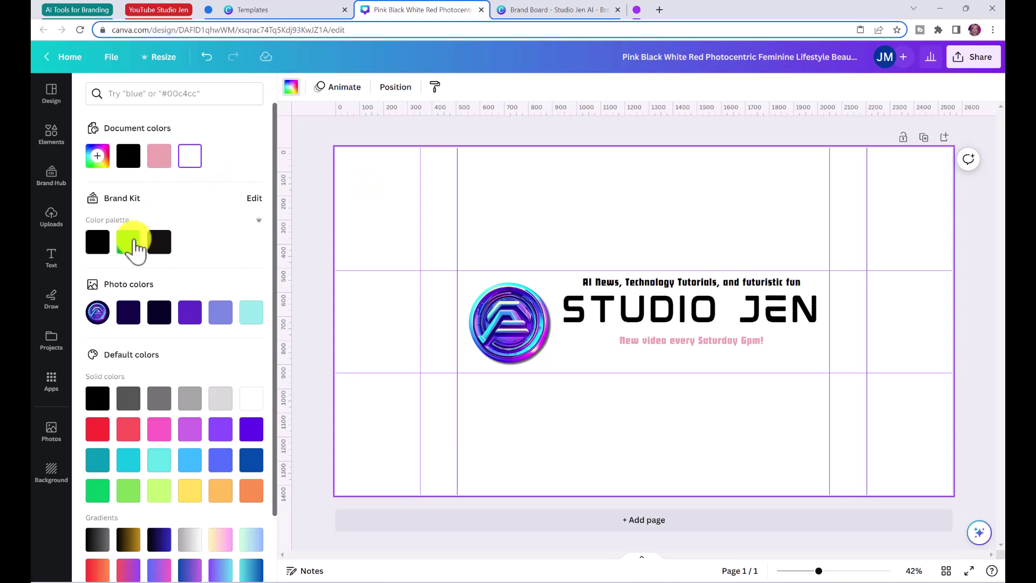
click(564, 172)
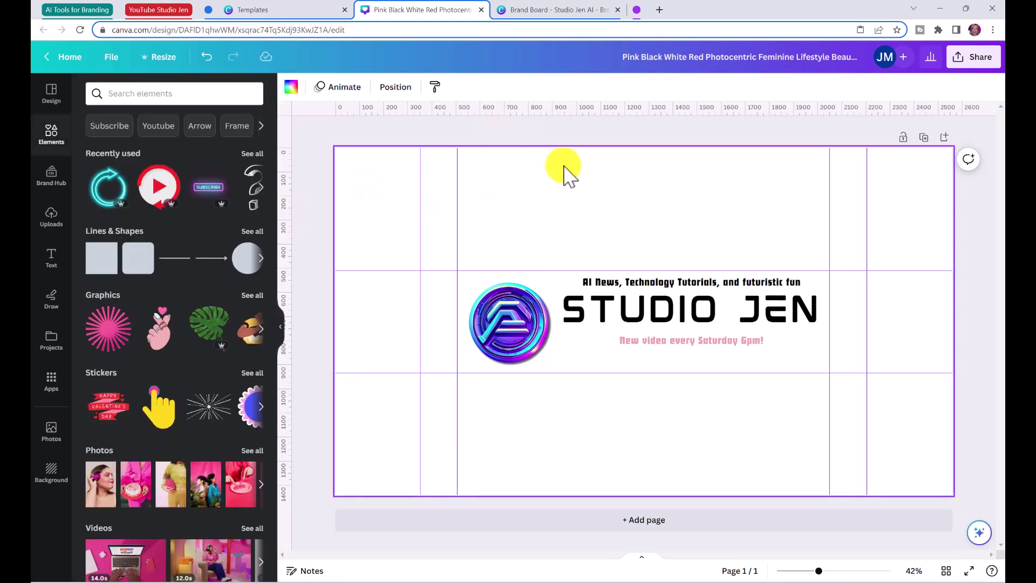
- Fill the banner background with a radial gradient of the brand board's deep blue, magenta and cyan
click(291, 89)
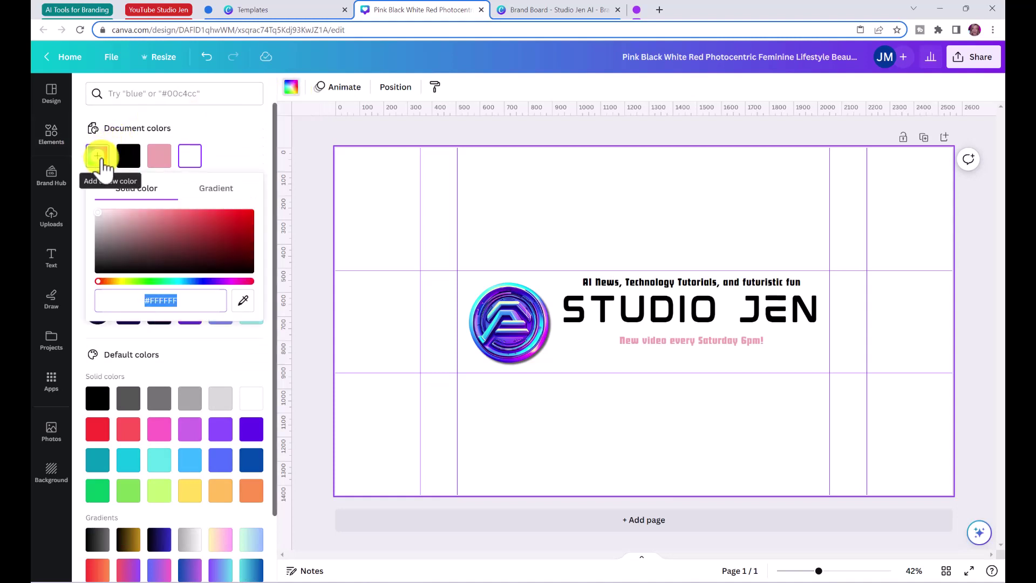
click(222, 194)
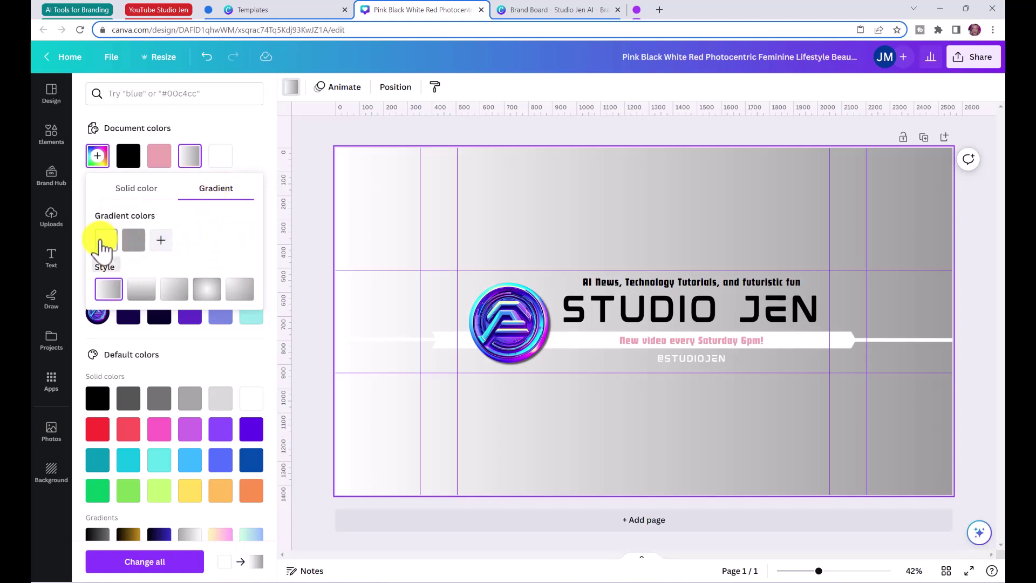
click(544, 11)
click(421, 10)
click(213, 290)
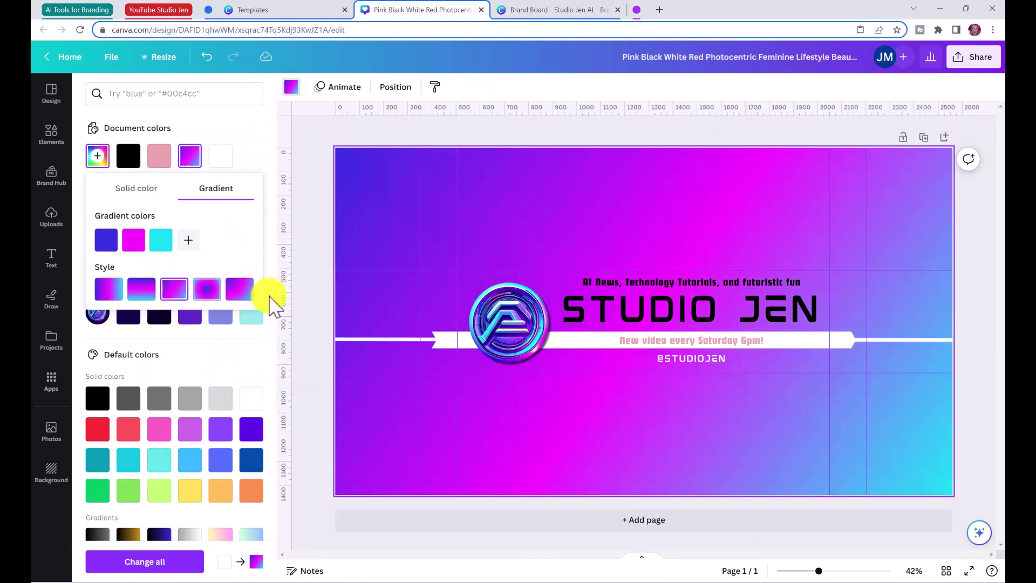
click(203, 293)
click(917, 296)
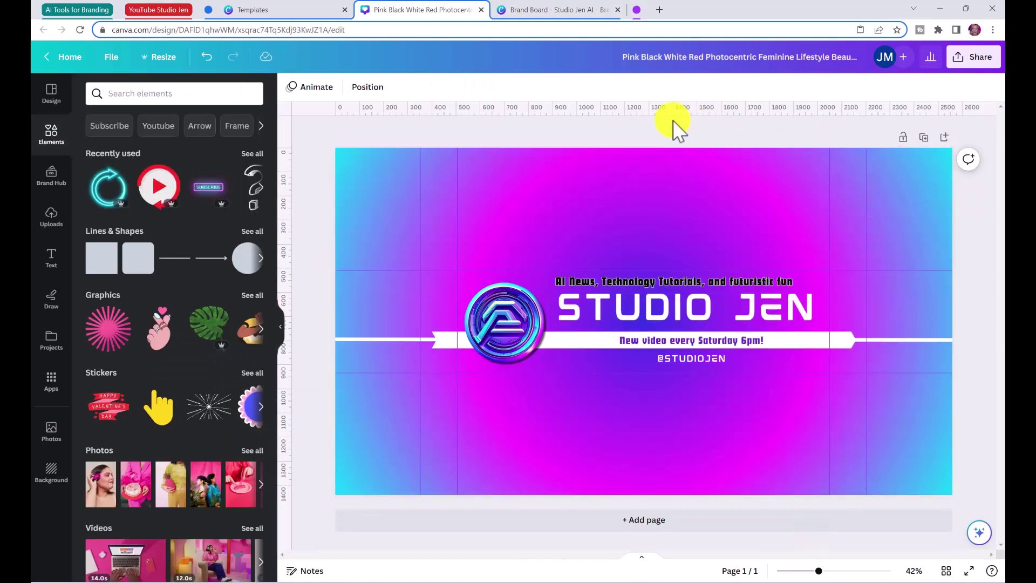
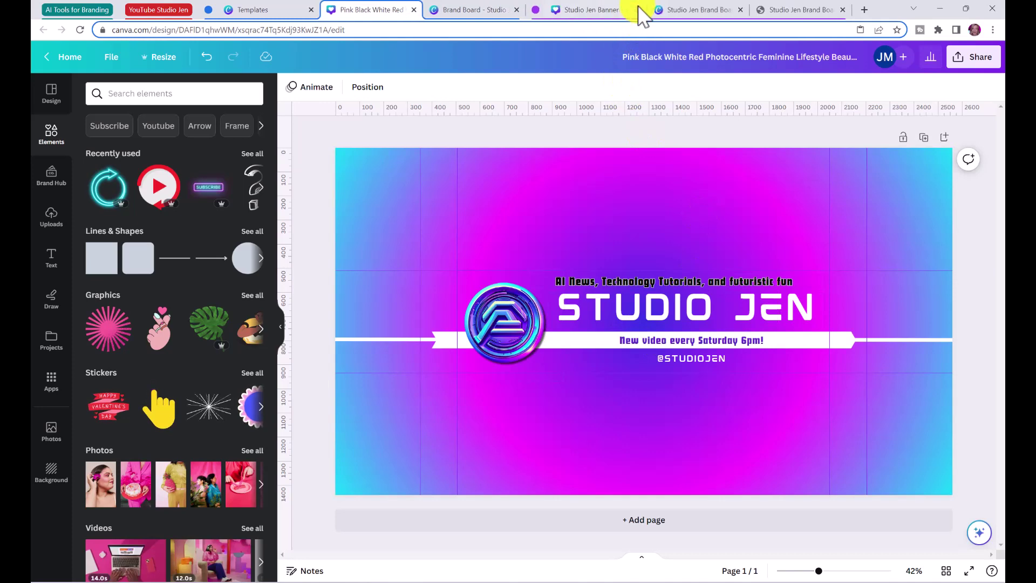
- Review the purple Studio Jen Brand Board, and download the Studio Jen Banner design as a PNG
click(706, 12)
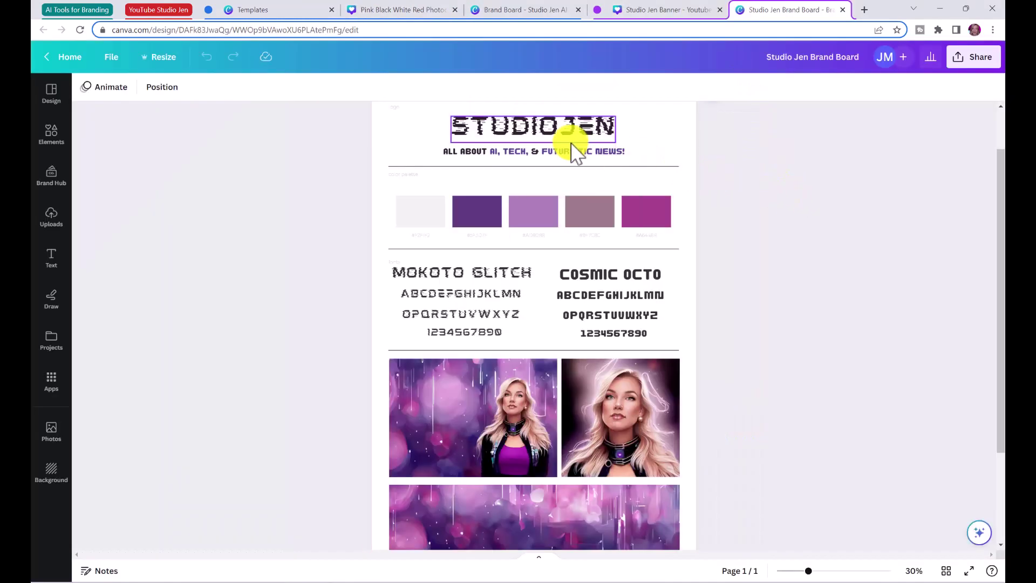
scroll(685, 301, down, 1)
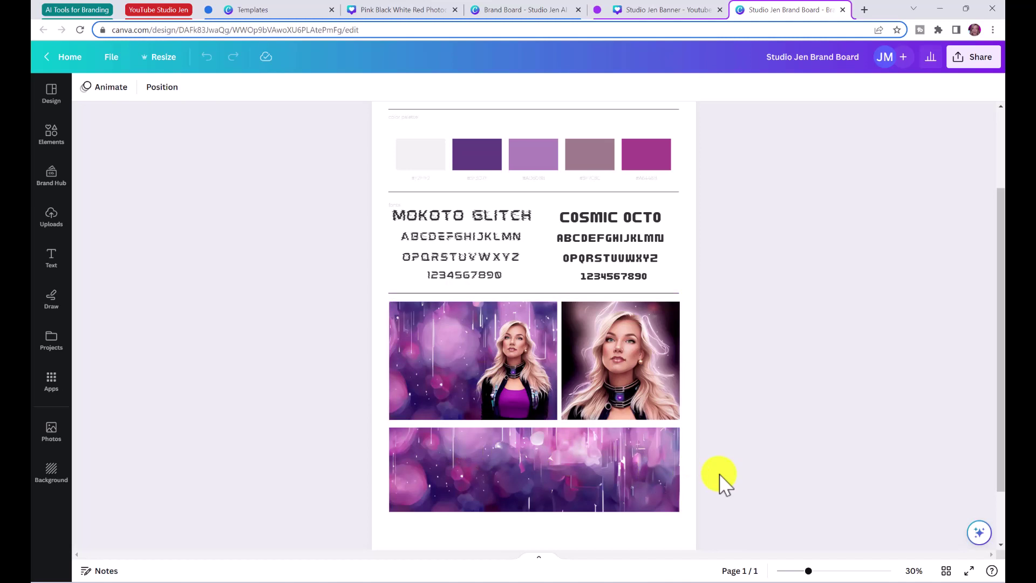
click(672, 10)
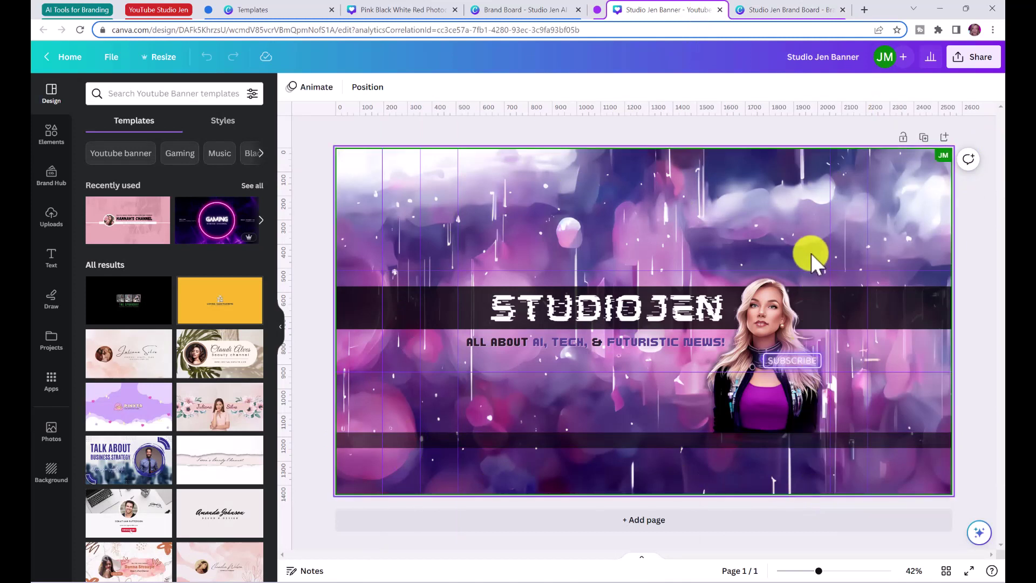
click(971, 61)
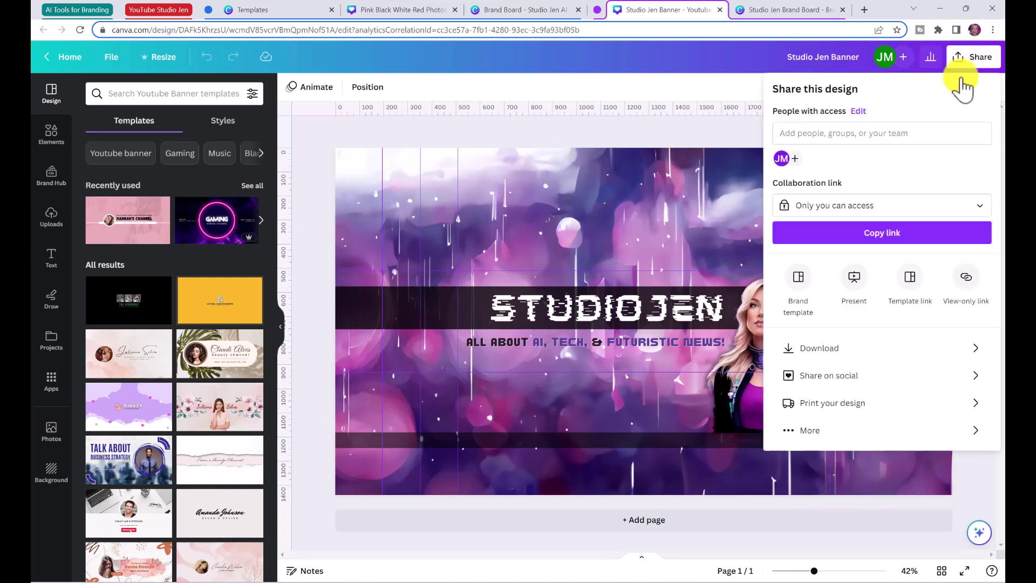
click(832, 351)
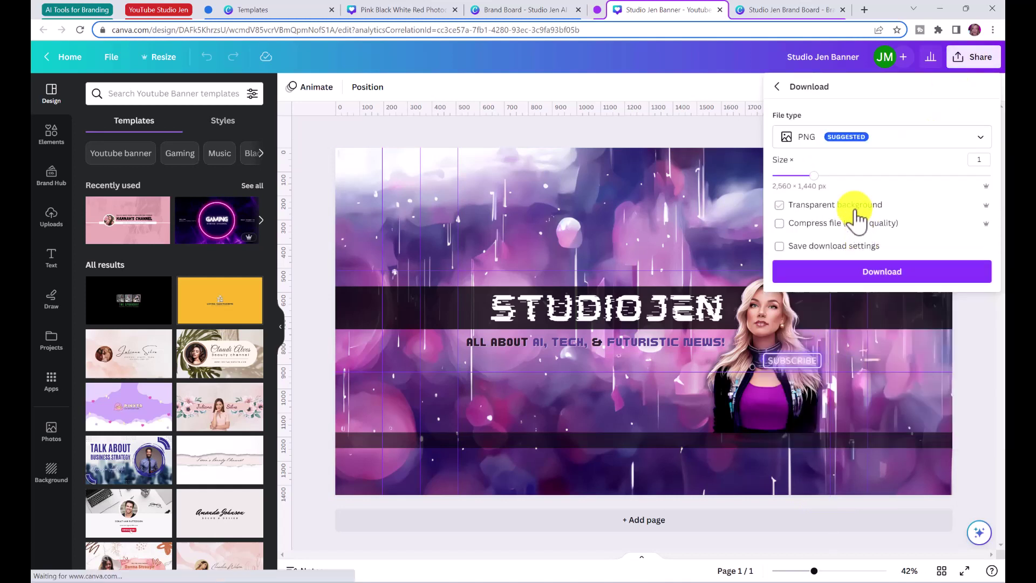
click(846, 276)
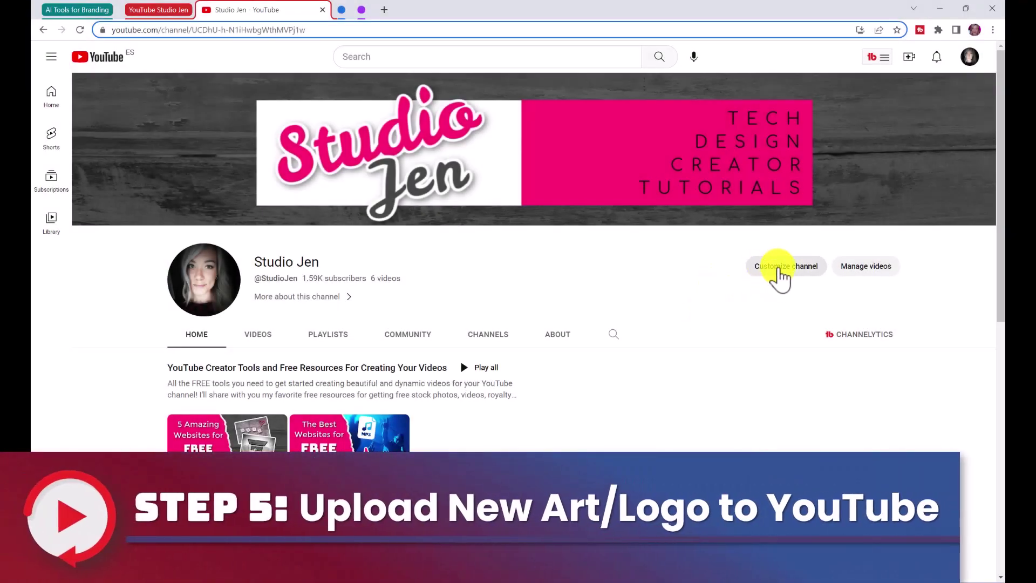
click(778, 270)
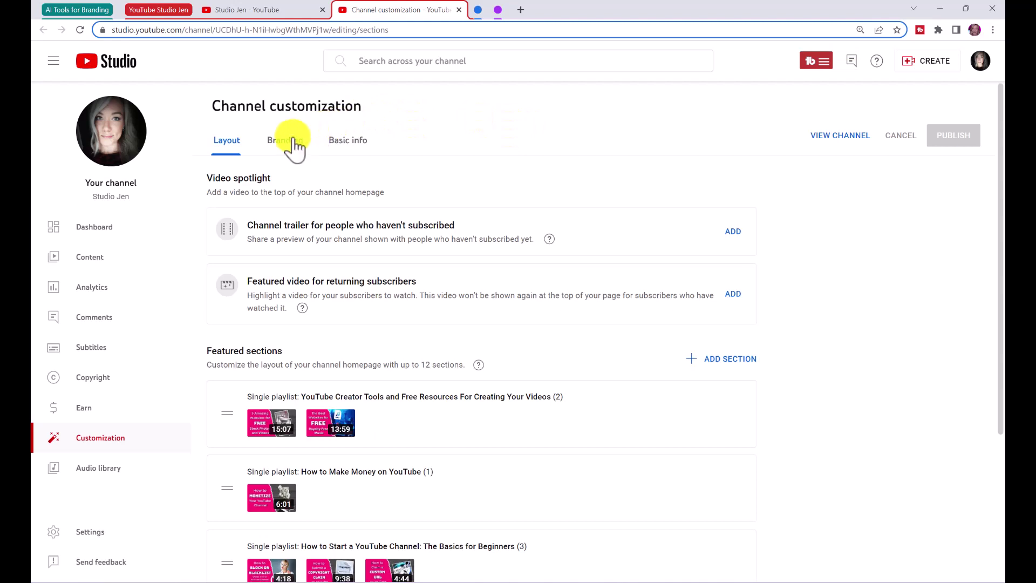
click(289, 144)
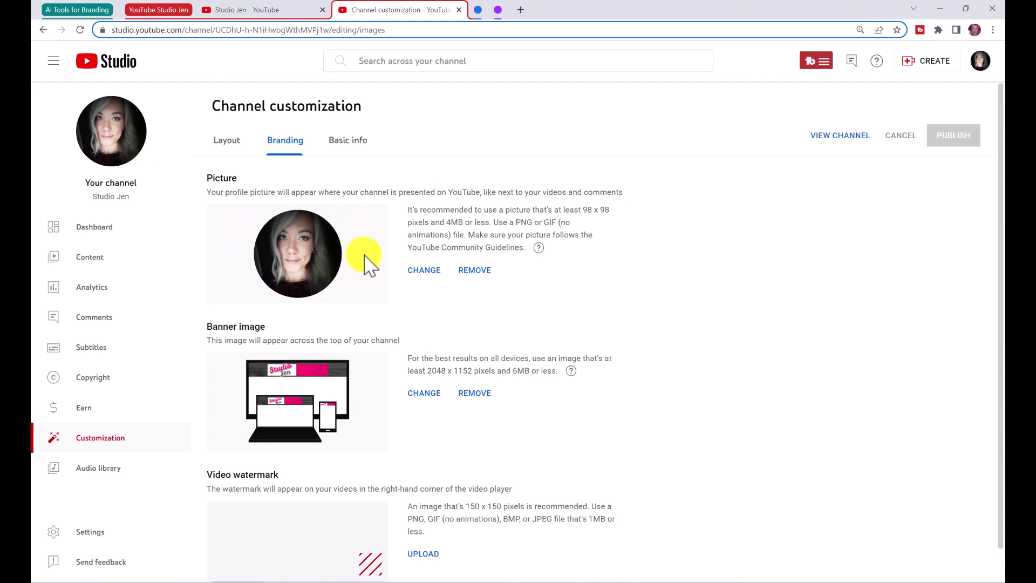
click(424, 271)
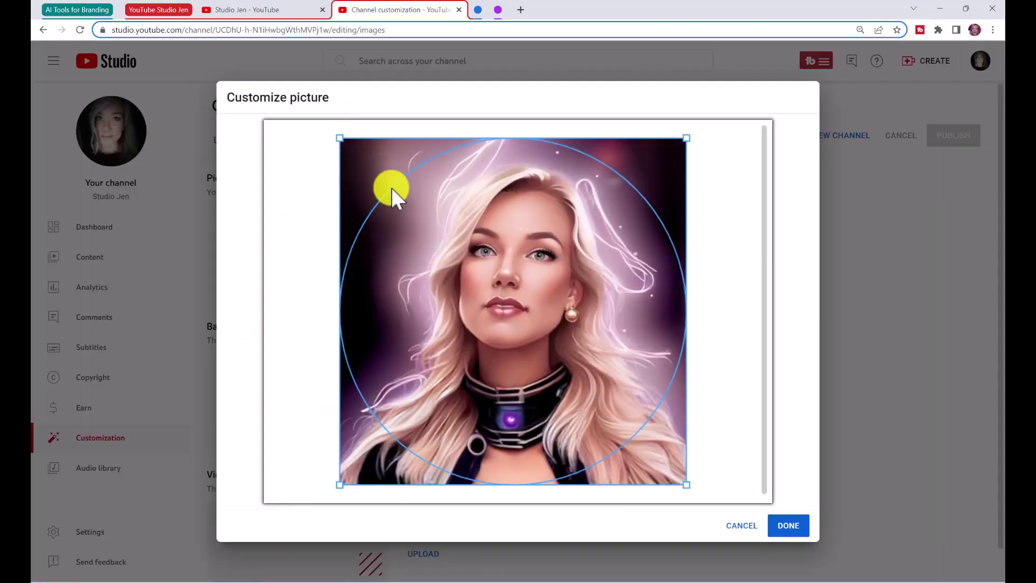
drag(343, 140, 397, 193)
drag(474, 233, 455, 195)
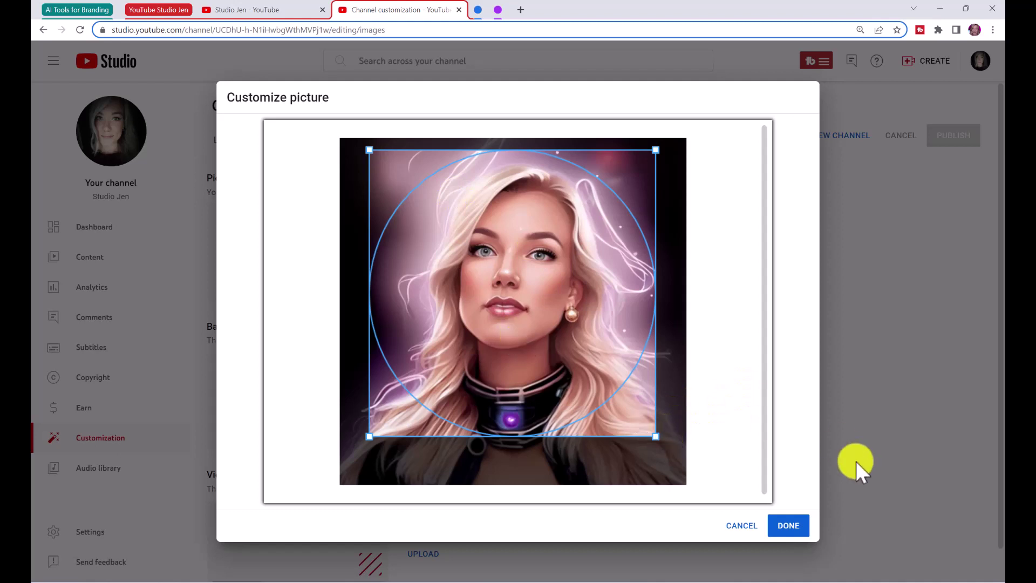
click(789, 526)
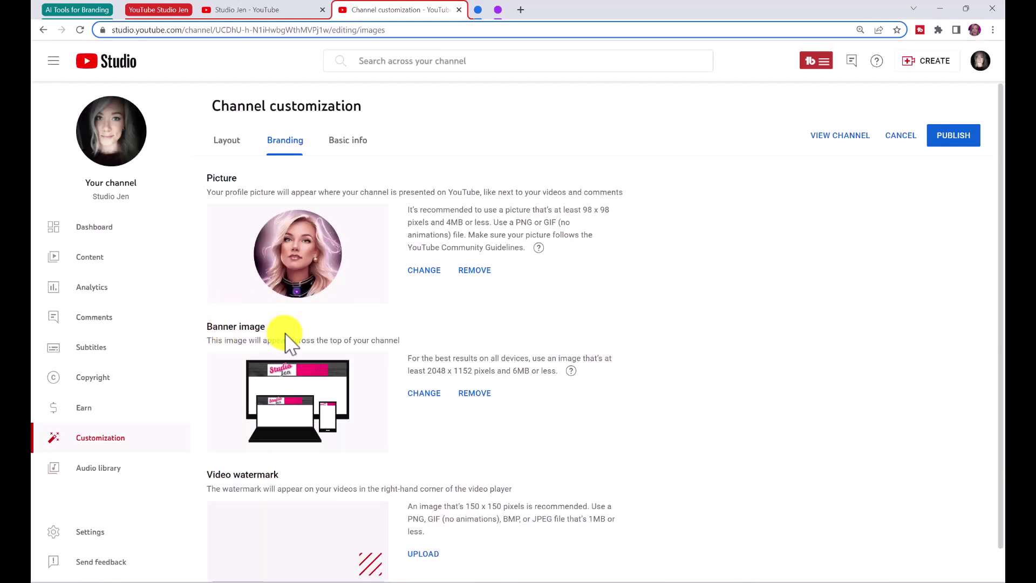
- Replace the channel's banner image with the purple STUDIOJEN artwork and publish the branding changes
click(438, 396)
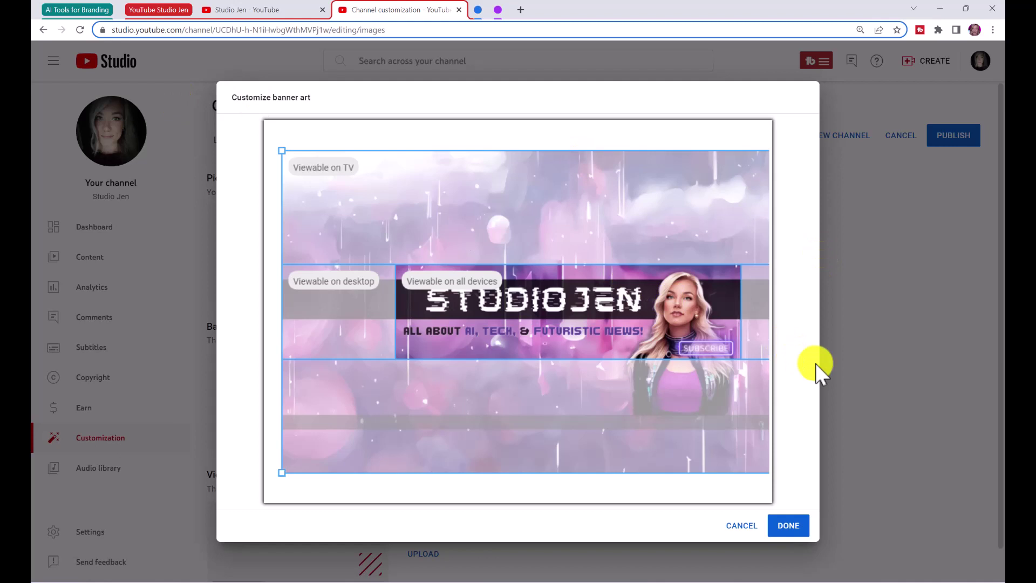
drag(470, 297, 437, 298)
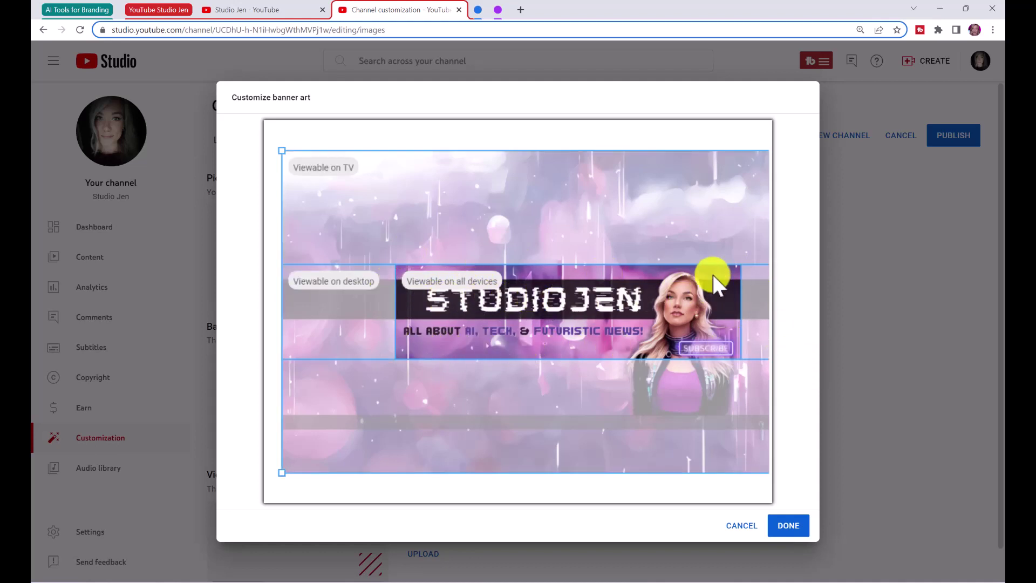
drag(629, 282, 348, 292)
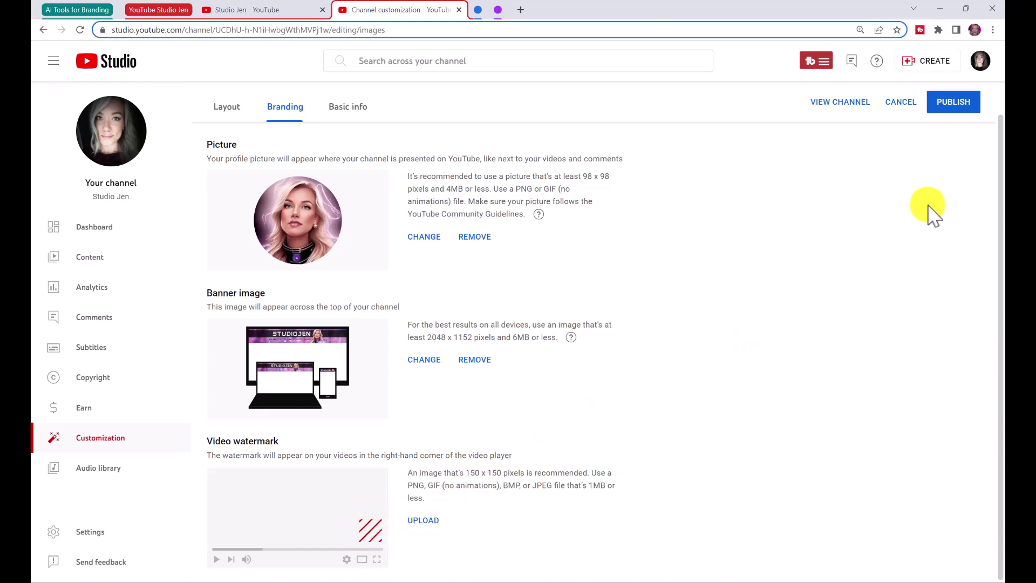
click(947, 108)
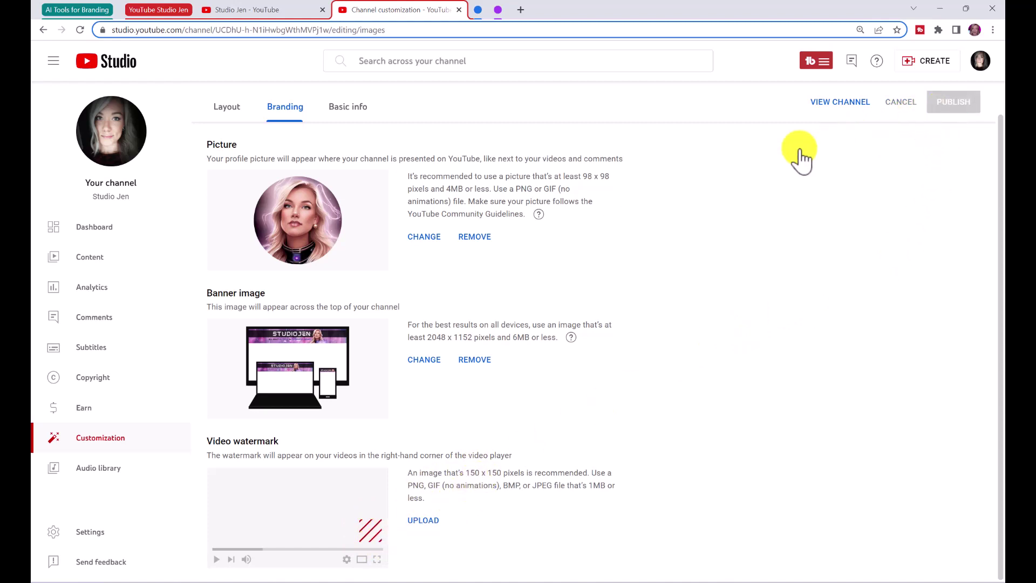
- Paste a channel description presenting Studio Jen as the source for everything AI (Artificial Intelligence), and publish the basic info
click(352, 111)
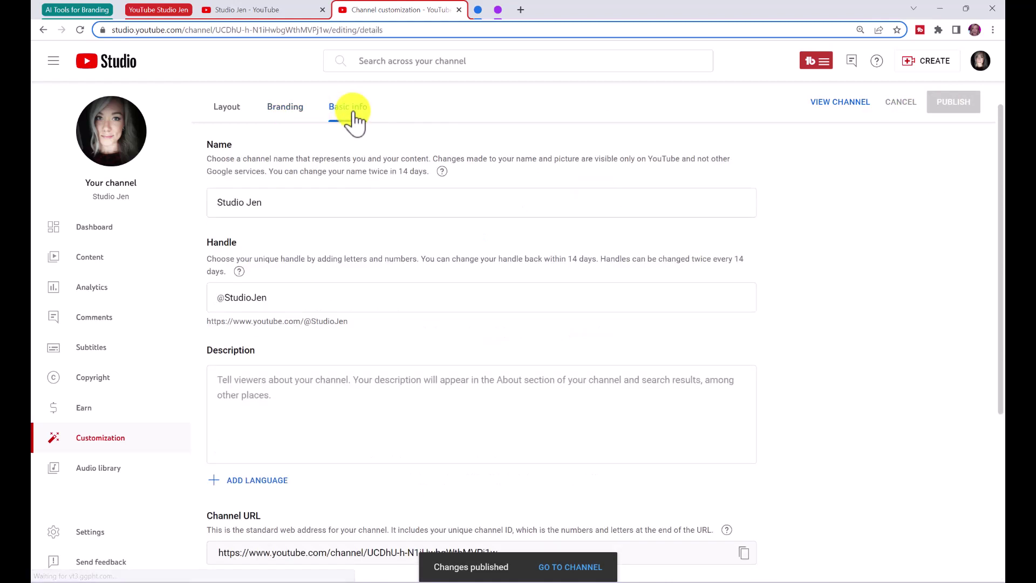
click(327, 204)
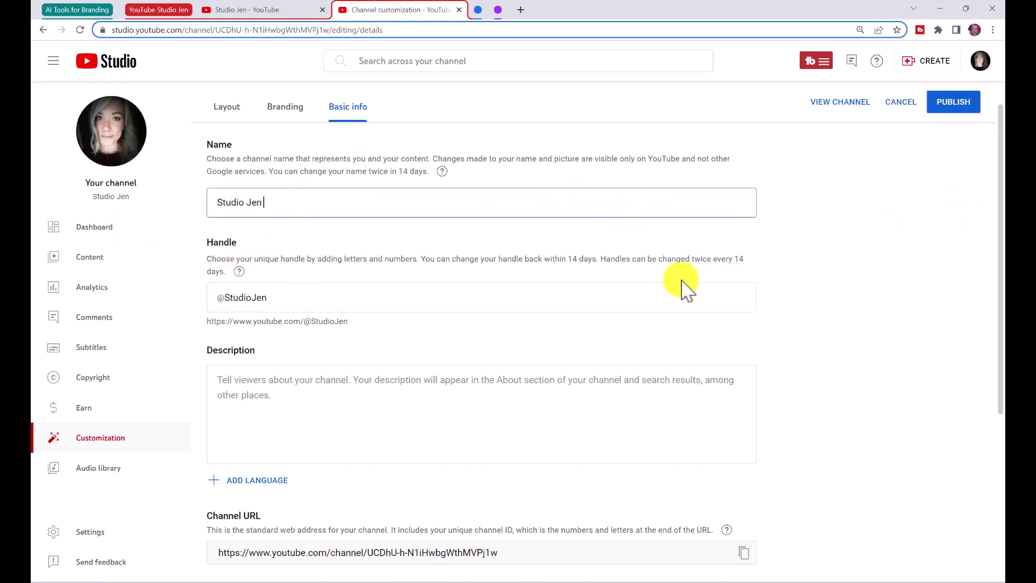
key(BackSpace)
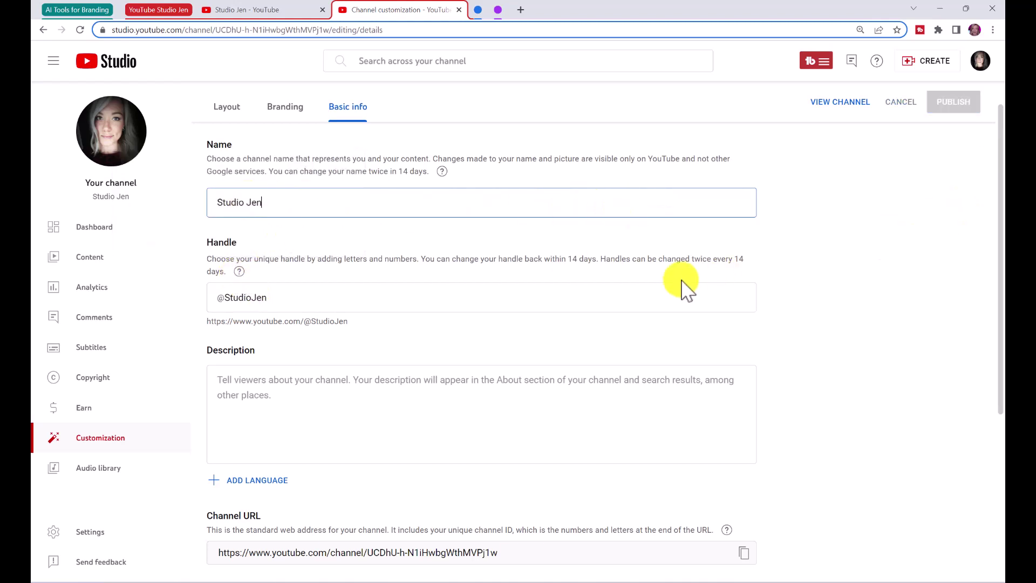
click(326, 395)
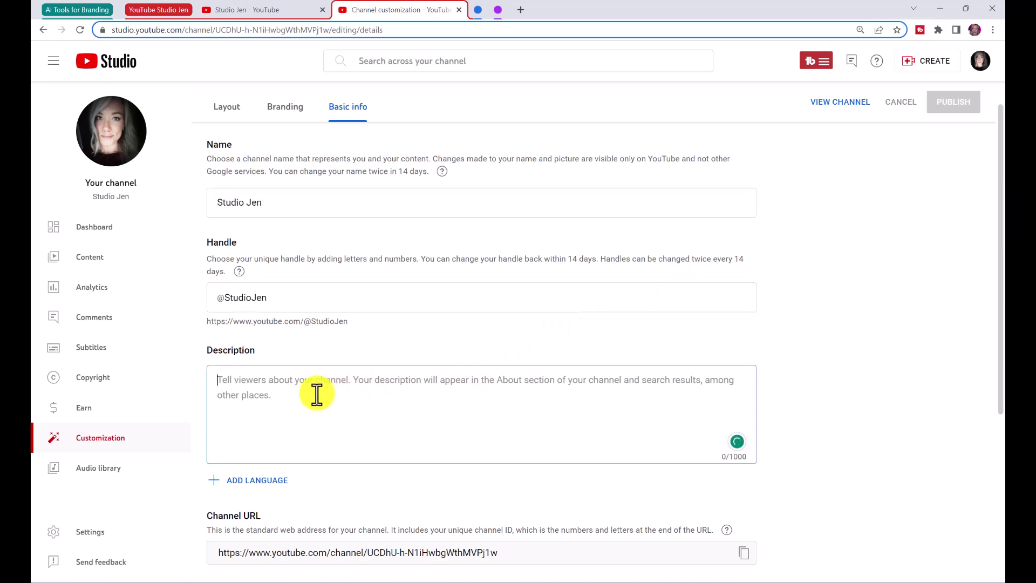
key(ctrl+v)
scroll(242, 462, down, 5)
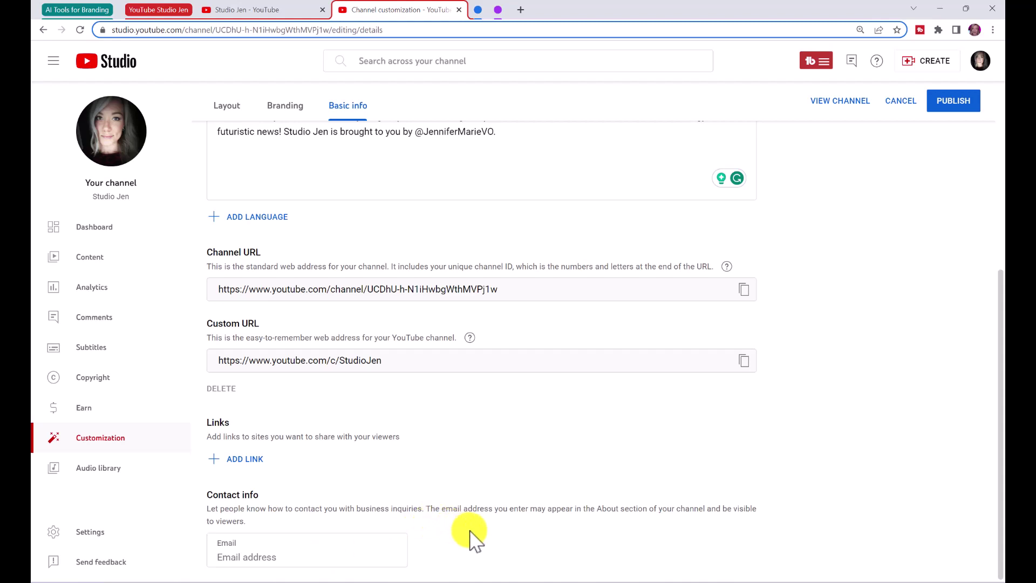
scroll(501, 348, up, 6)
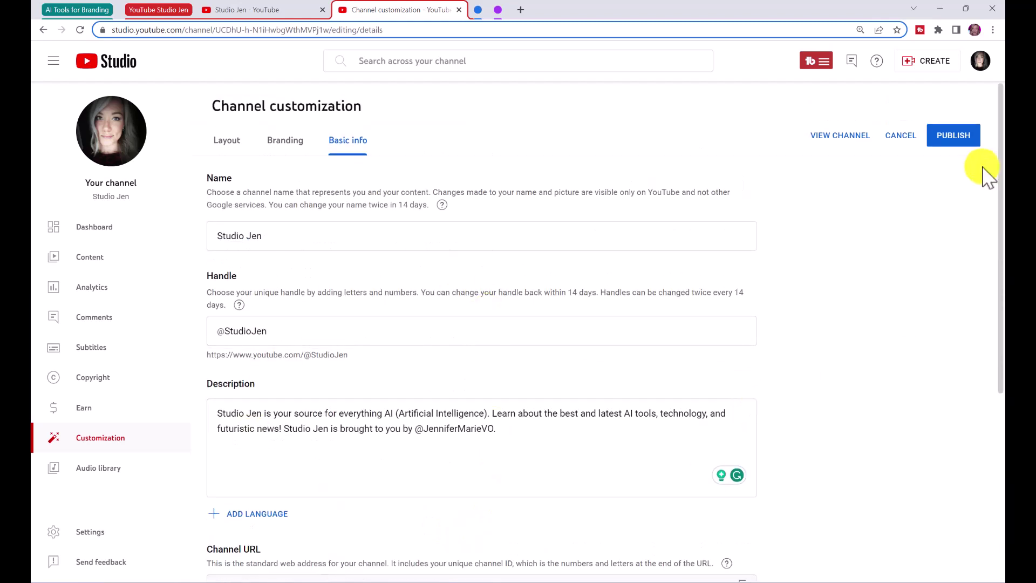
click(953, 135)
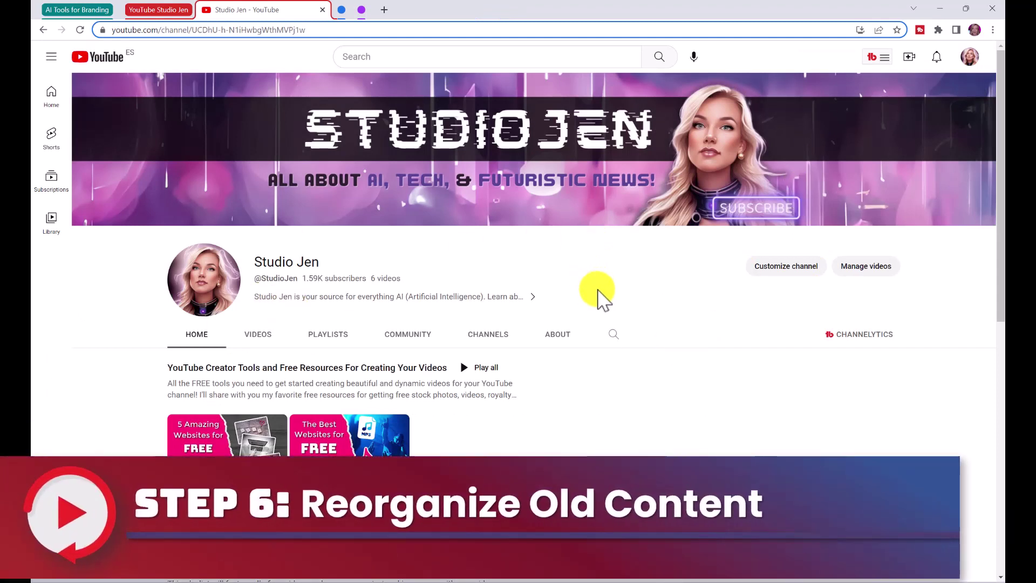
- Look over the channel homepage, checking the new banner and profile picture against the old playlist sections and thumbnails
scroll(586, 313, down, 3)
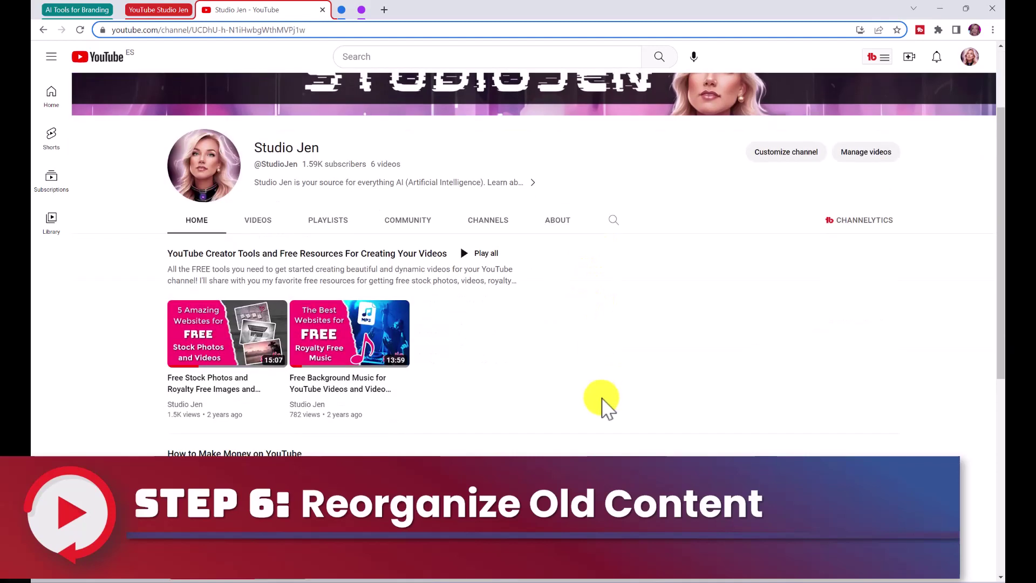
scroll(540, 388, up, 3)
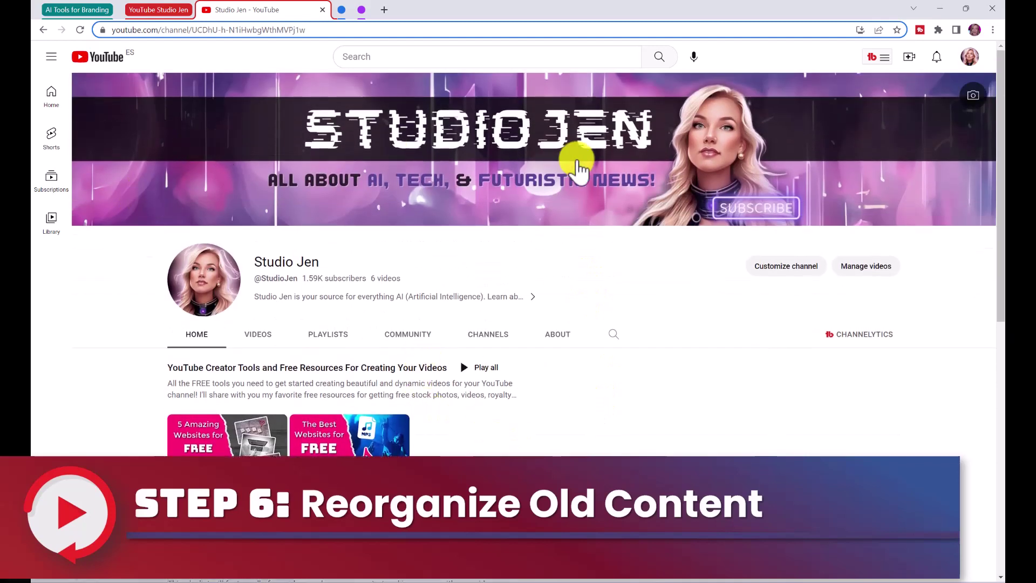
scroll(561, 354, down, 3)
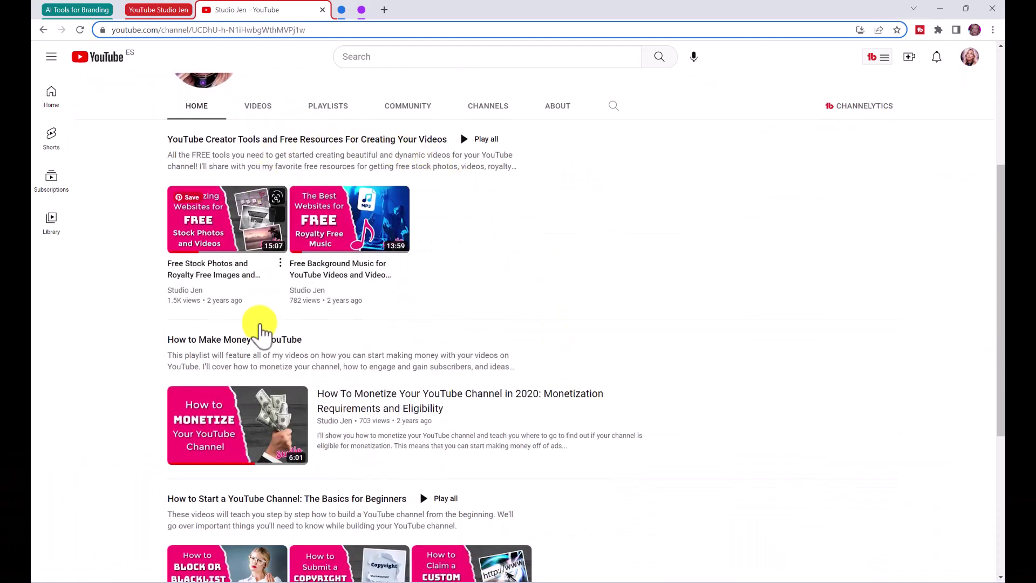
scroll(254, 367, down, 2)
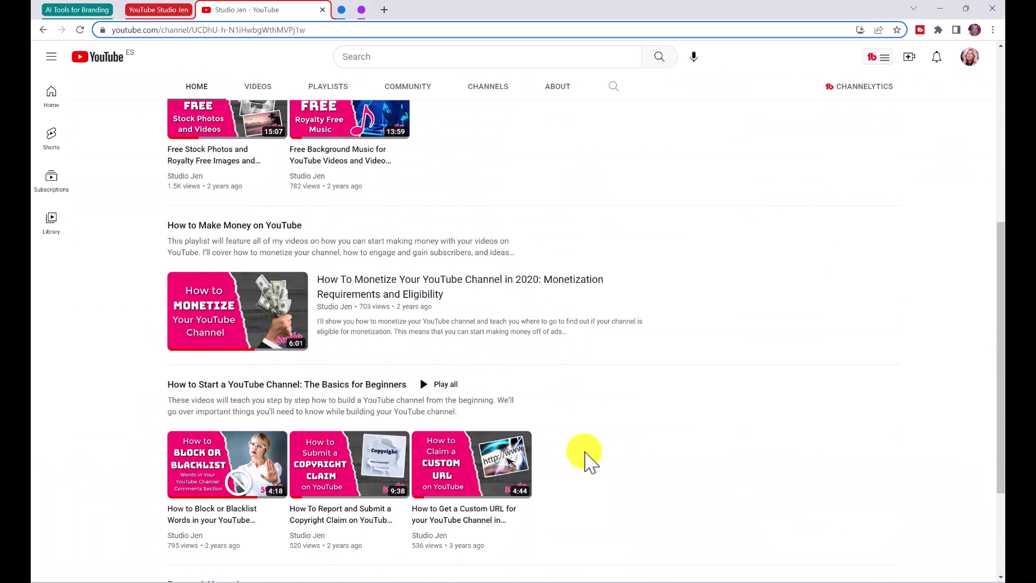
scroll(227, 270, up, 2)
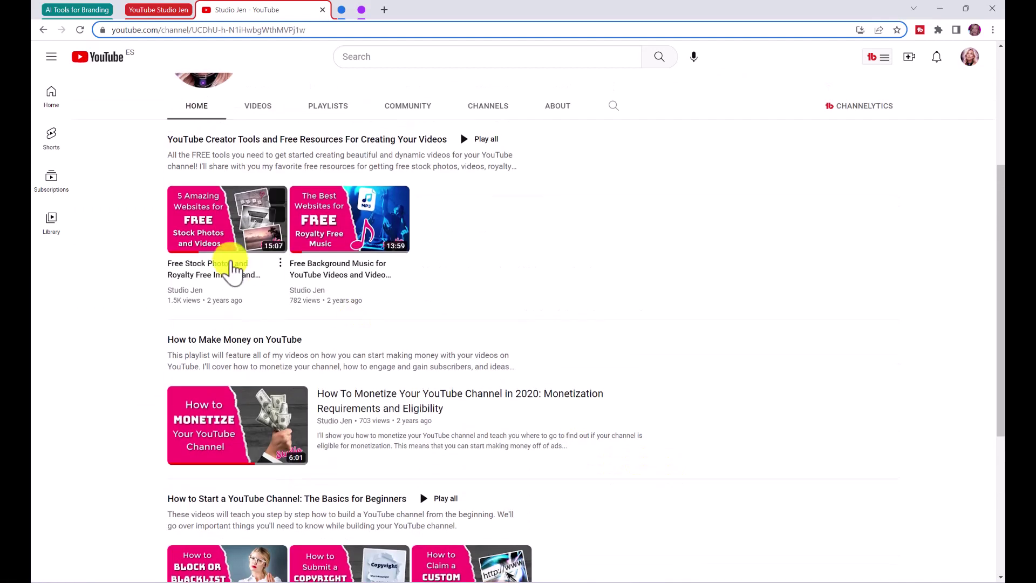
scroll(362, 345, up, 4)
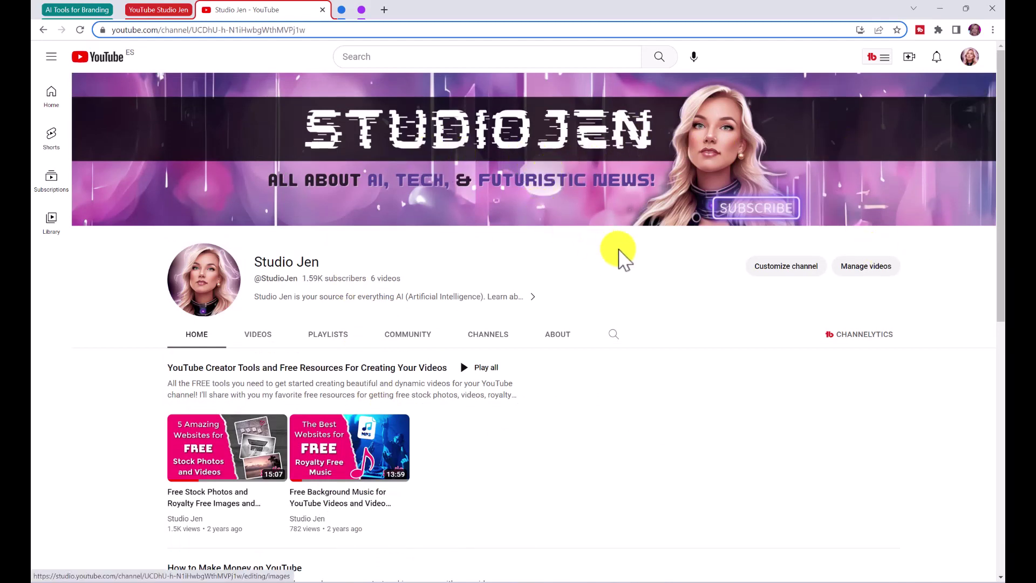
- Remove the three single-playlist sections on creator tools, making money and starting a YouTube channel from the homepage's featured sections
click(772, 277)
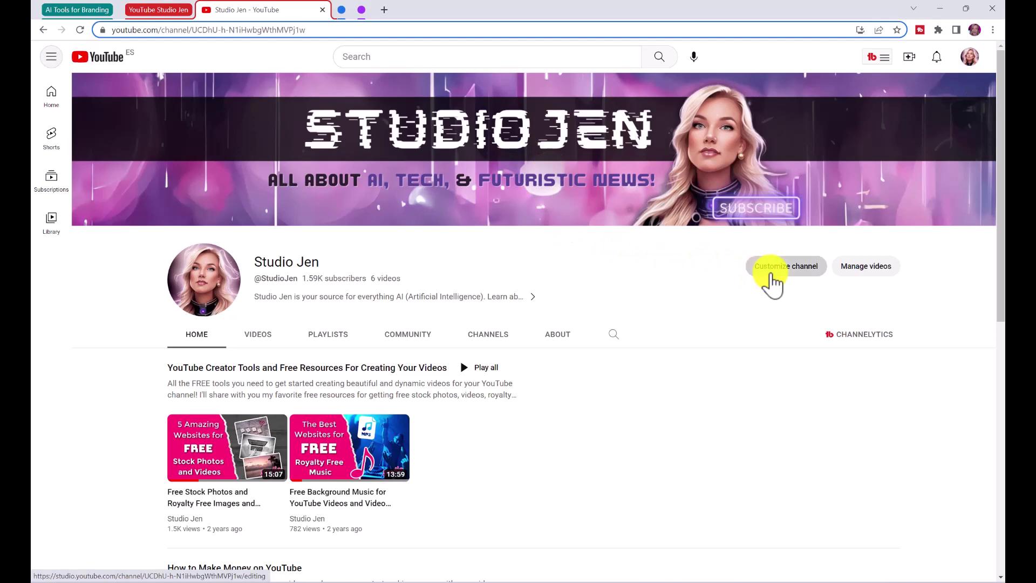
scroll(562, 240, down, 1)
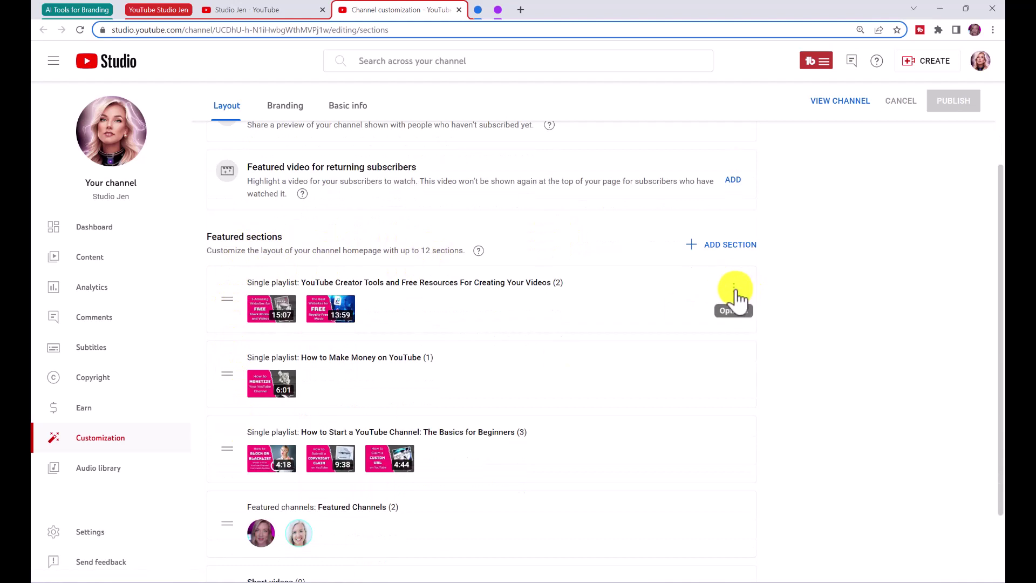
click(735, 294)
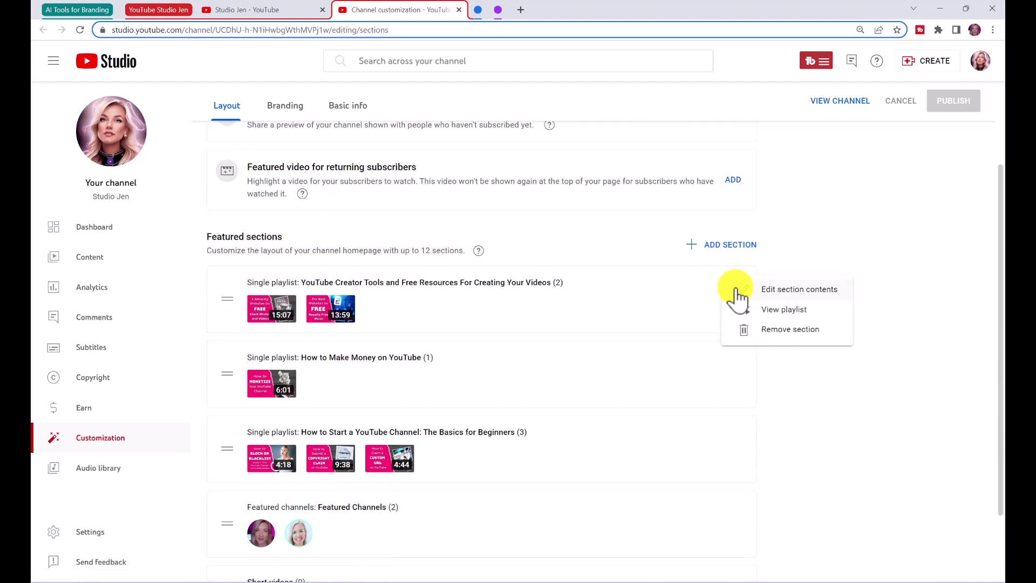
click(746, 330)
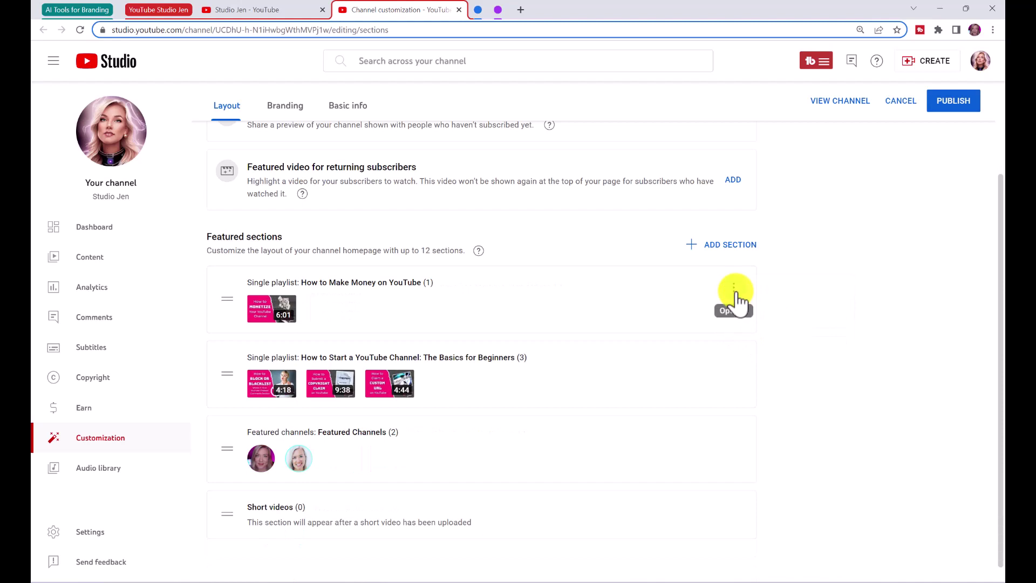
click(735, 294)
click(742, 332)
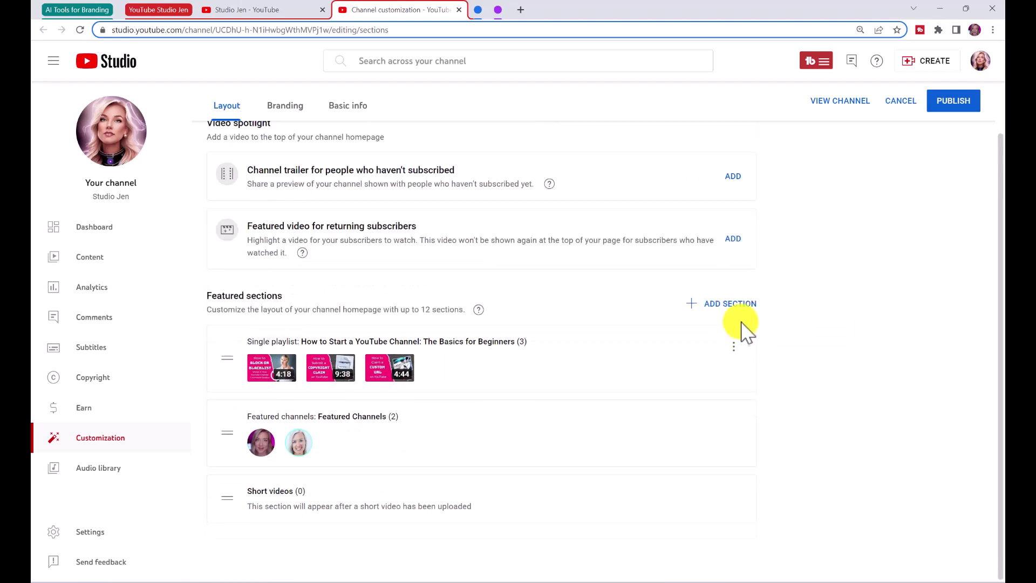
click(735, 352)
click(737, 390)
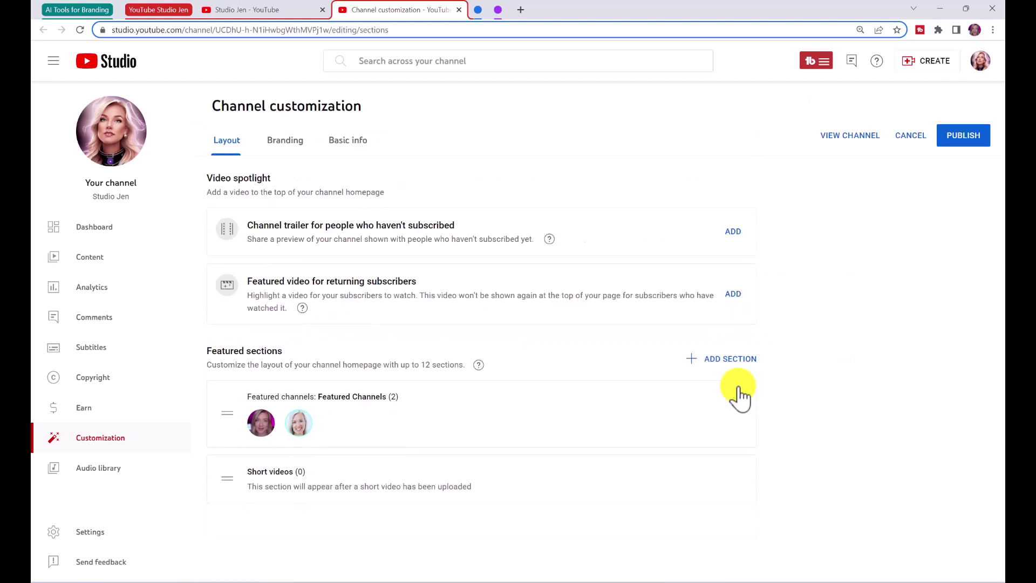
- Publish the homepage layout changes, and check the live channel's home page and its uploaded videos
click(960, 141)
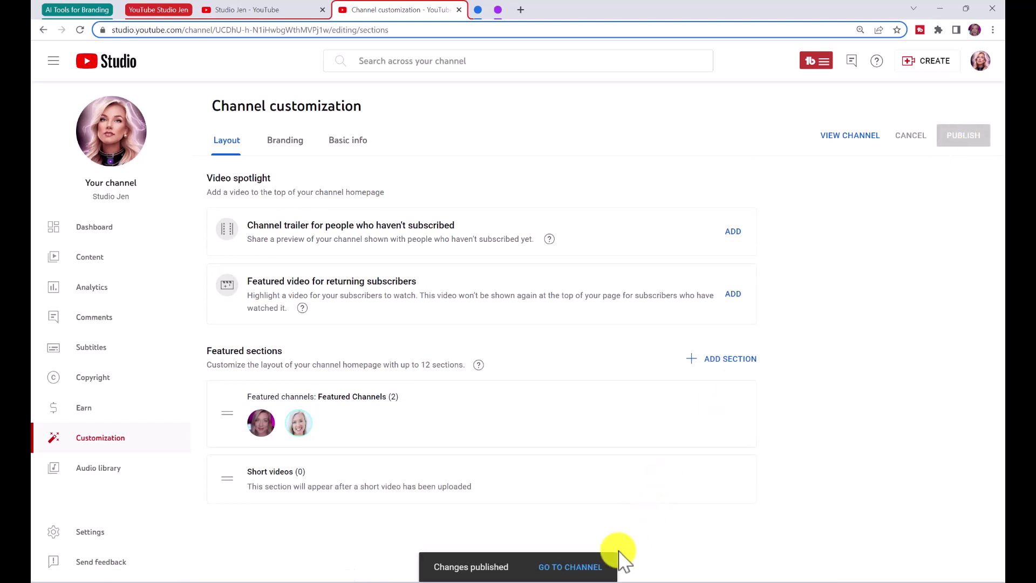
click(593, 566)
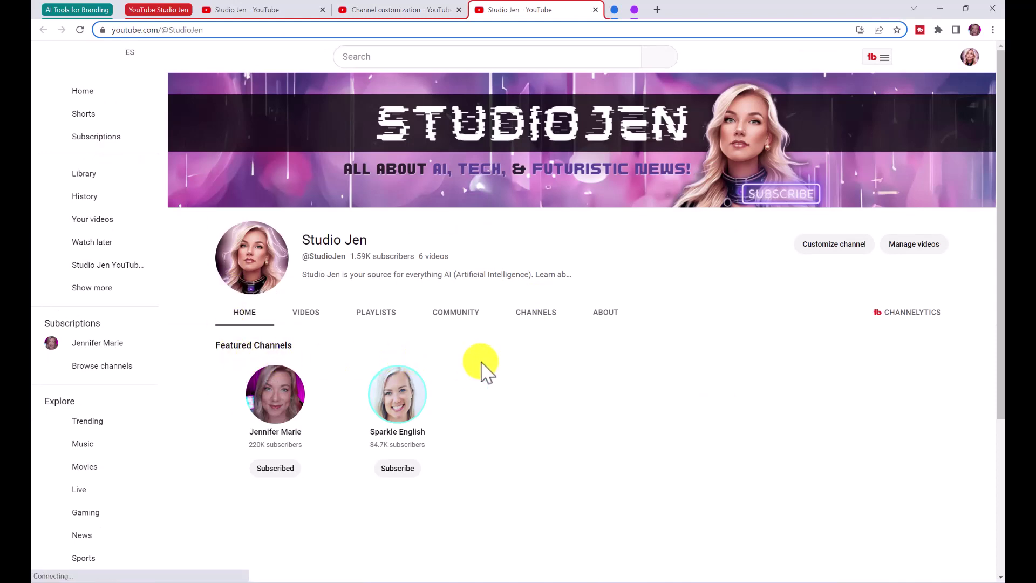
click(302, 259)
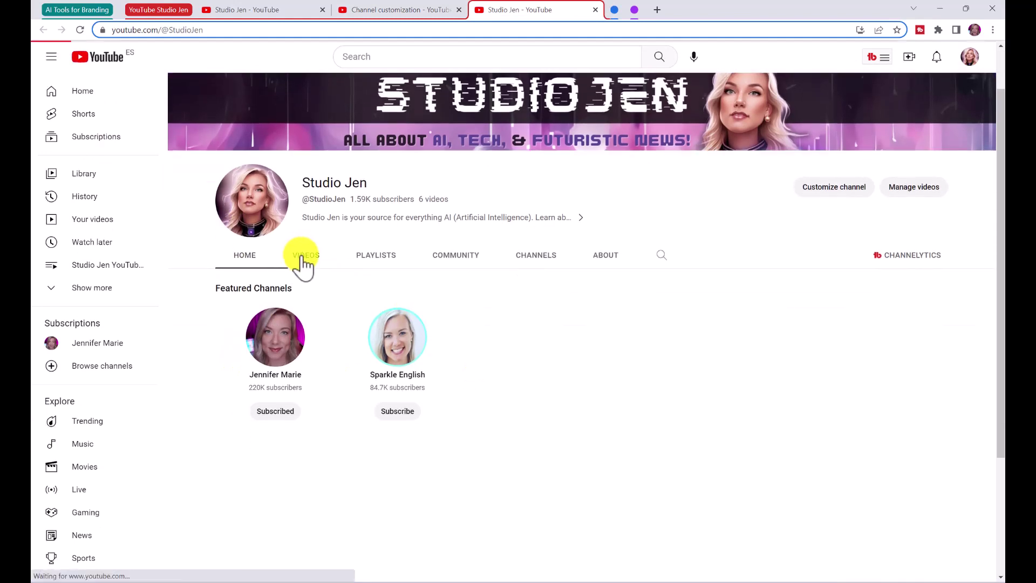
scroll(668, 412, down, 2)
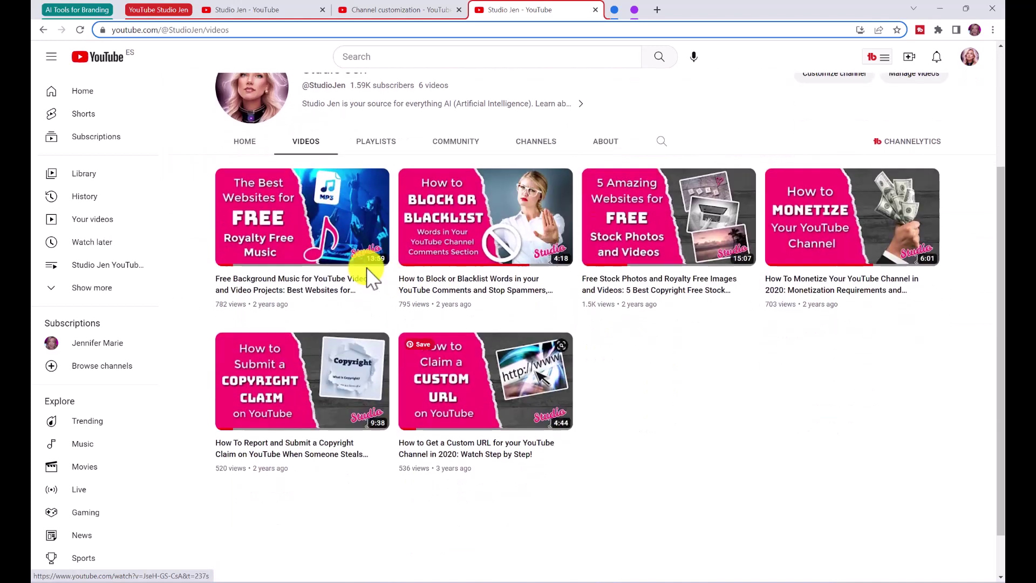
click(243, 144)
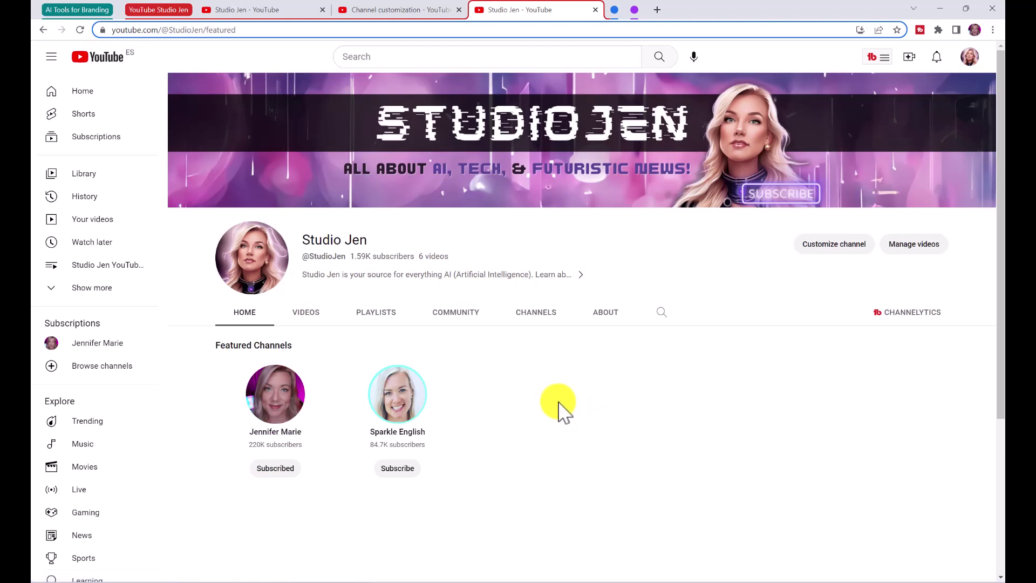
- Add the channel's other tutorial videos to the "How to Start a YouTube Channel" playlist and remove the duplicate copyright claim video
click(378, 318)
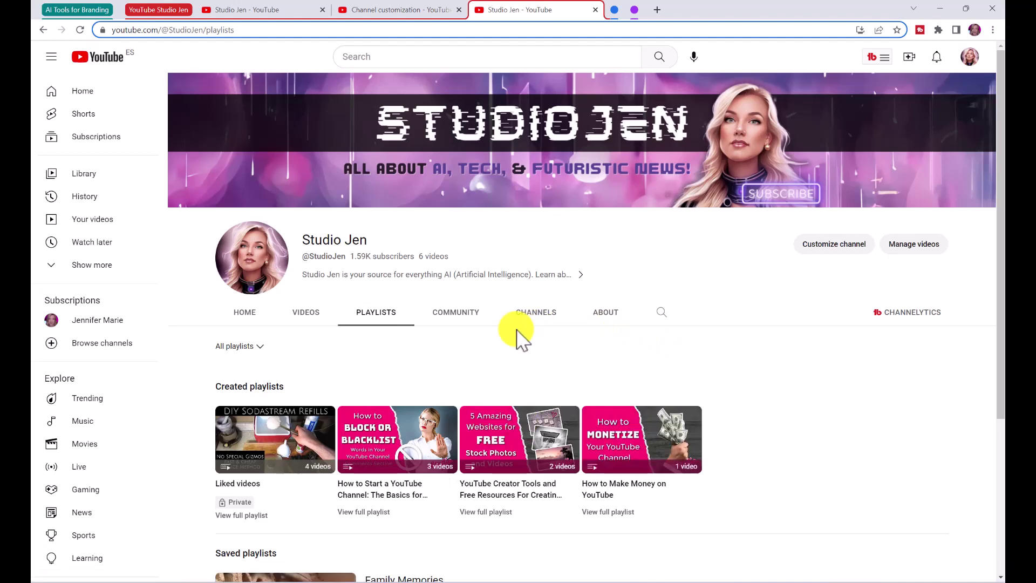
click(360, 513)
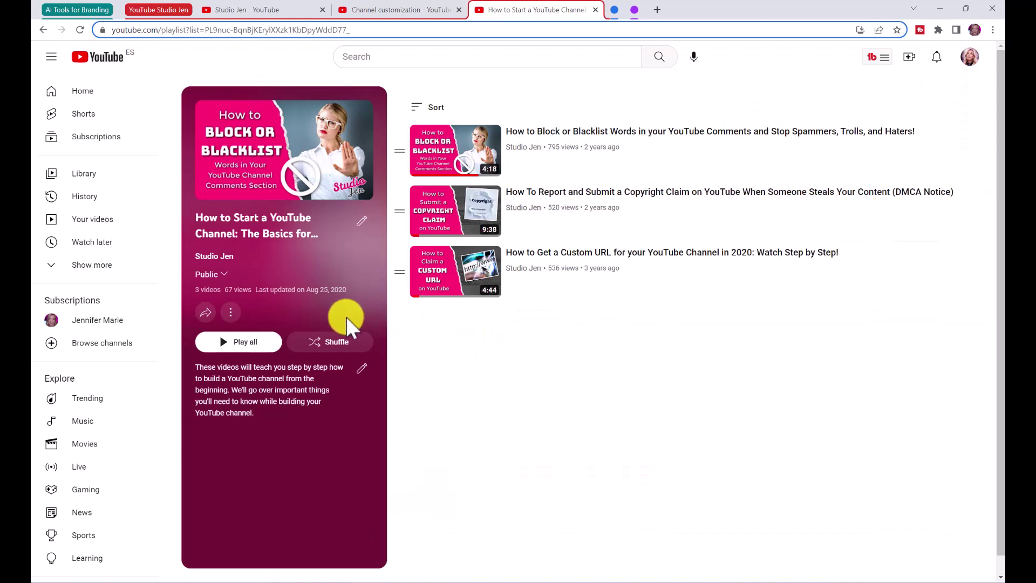
click(236, 317)
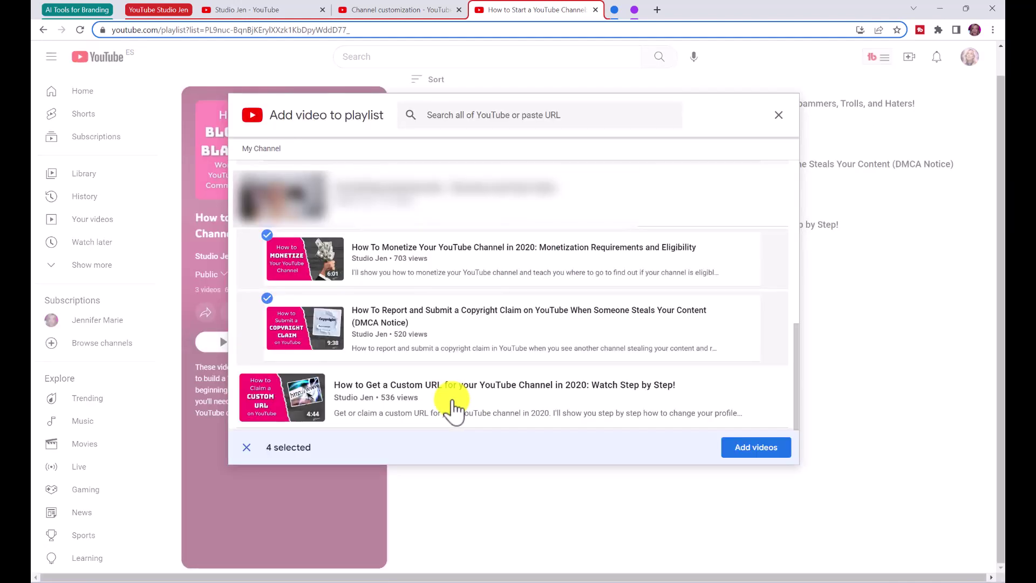
click(454, 410)
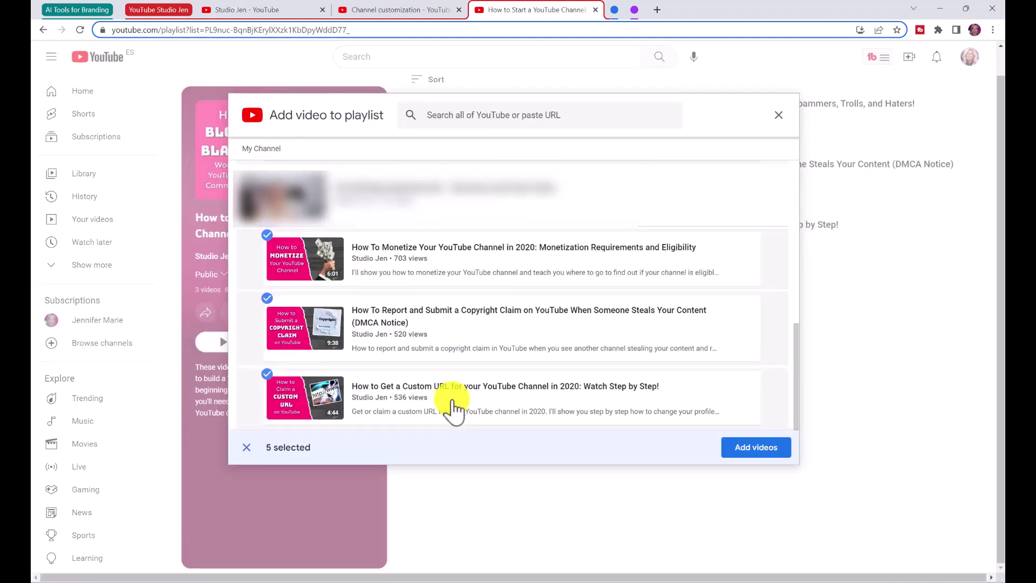
click(755, 449)
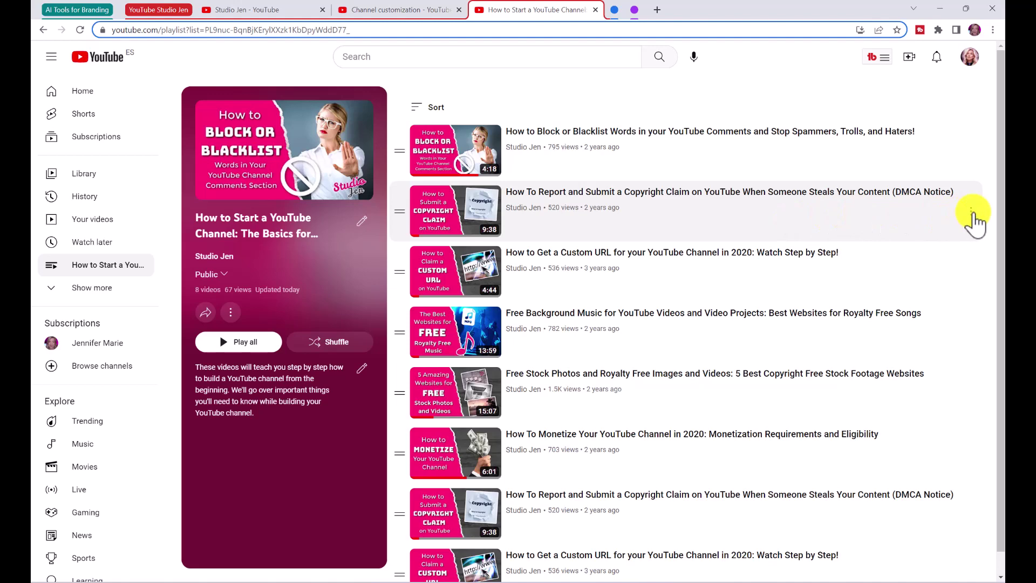
click(971, 212)
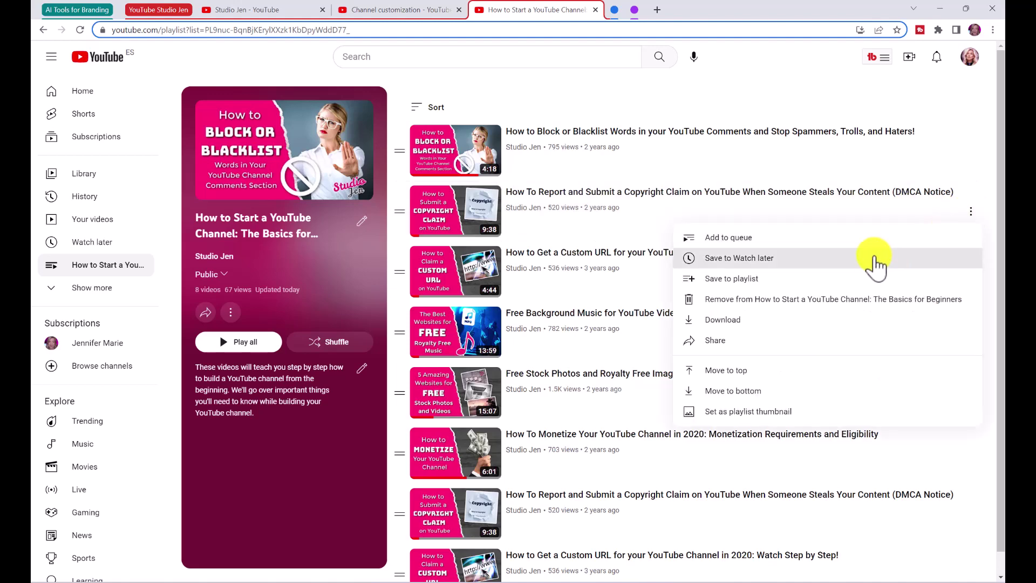
key(Return)
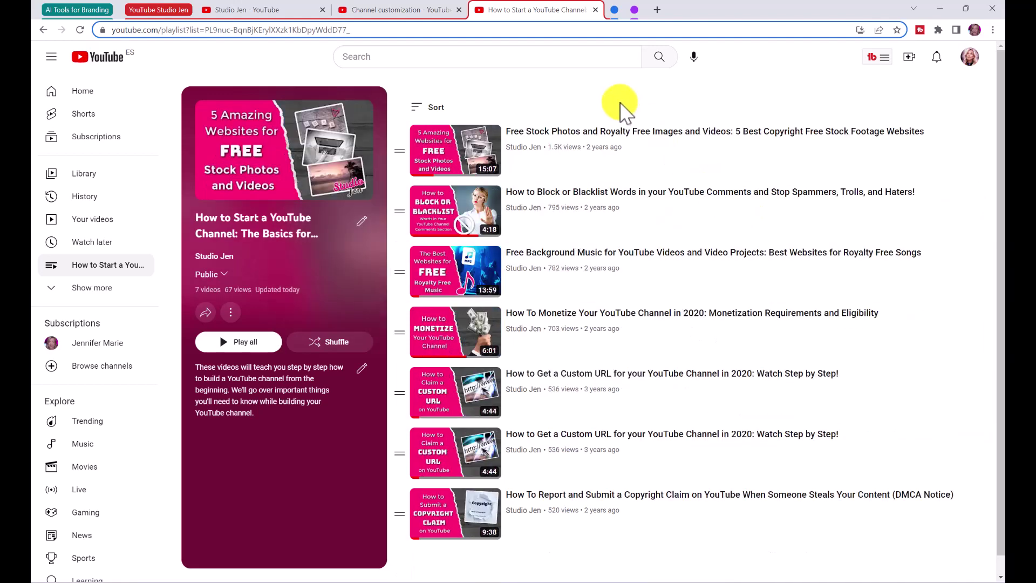
- Rename the playlist as "Studio Jen YouTube Creator Tutorials" and save the new title
click(361, 226)
drag(362, 226, 162, 232)
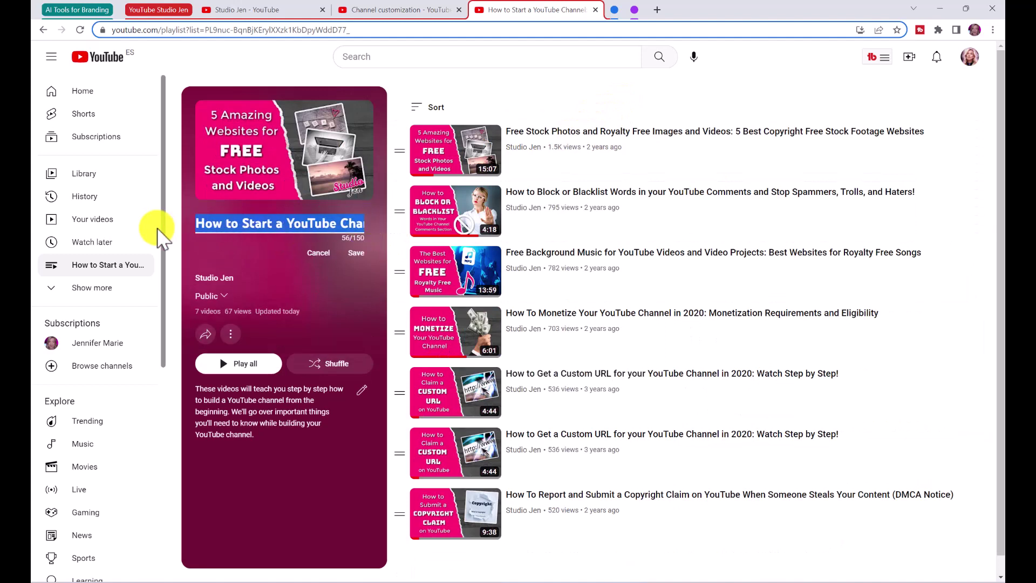
key(ctrl+v)
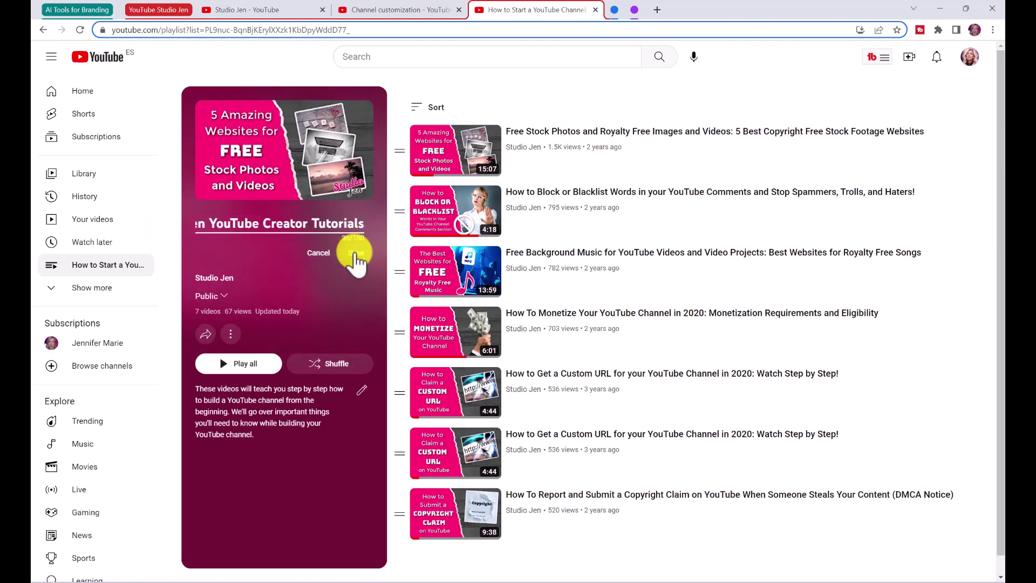
click(357, 256)
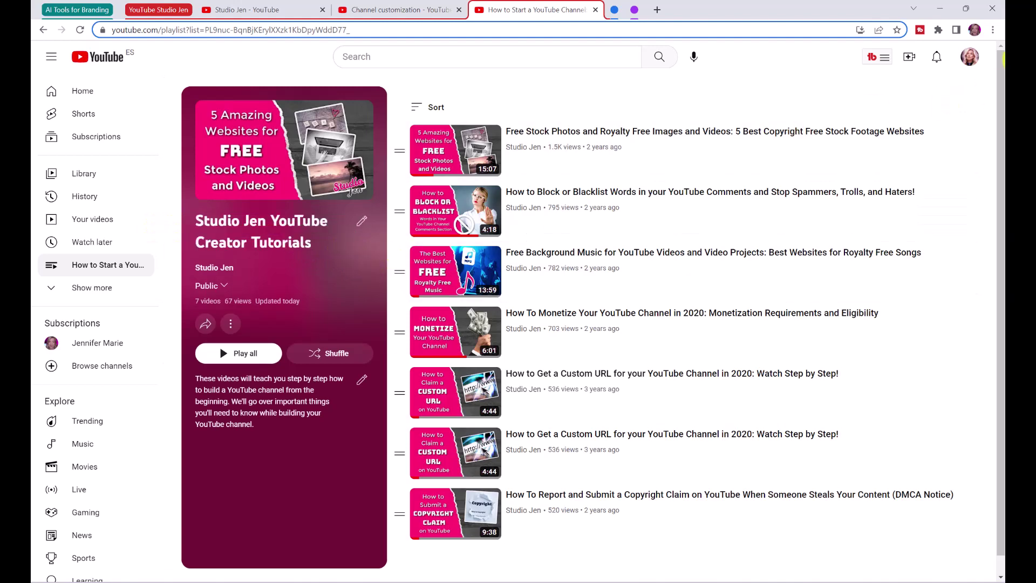
- Add the Studio Jen YouTube Creator Tutorials playlist as a single-playlist homepage section above Short videos, publish it and view the channel with the side guide collapsed
click(970, 57)
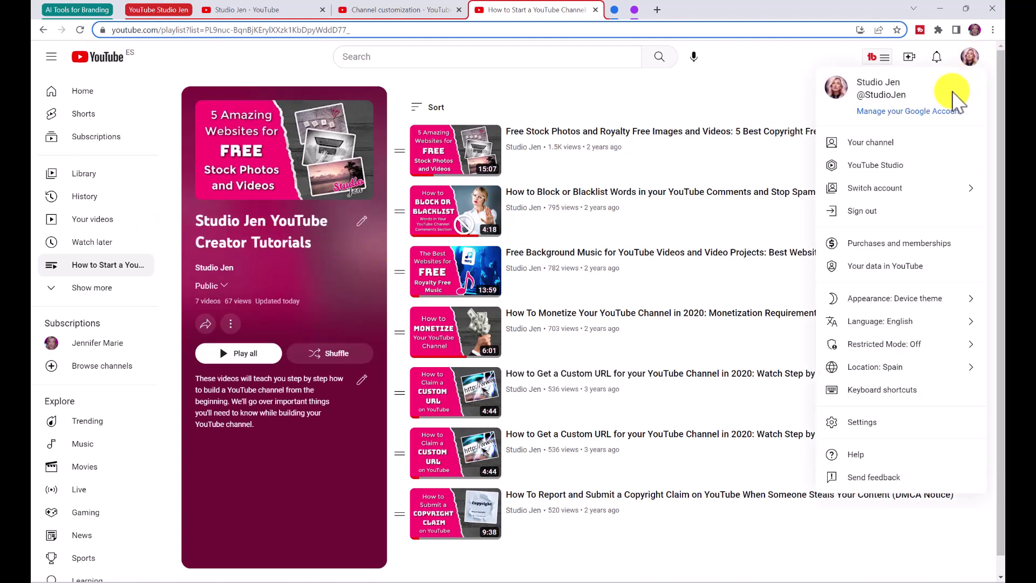
click(917, 141)
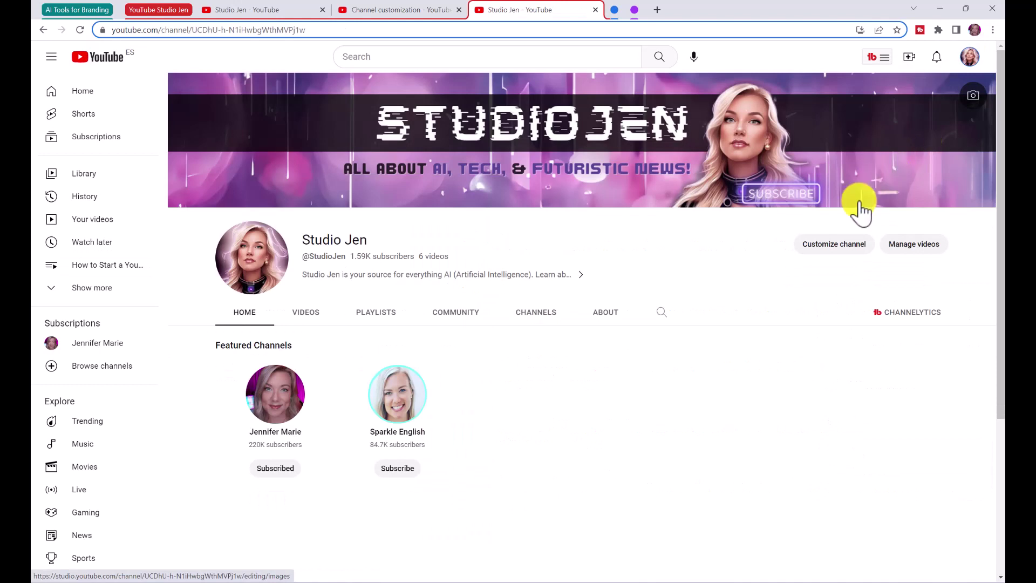
click(834, 246)
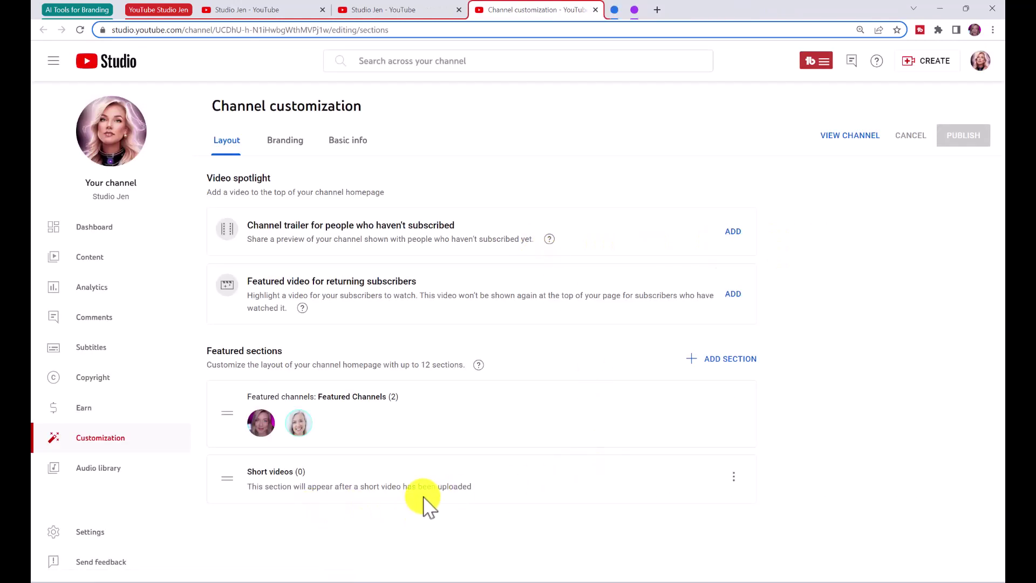
click(694, 362)
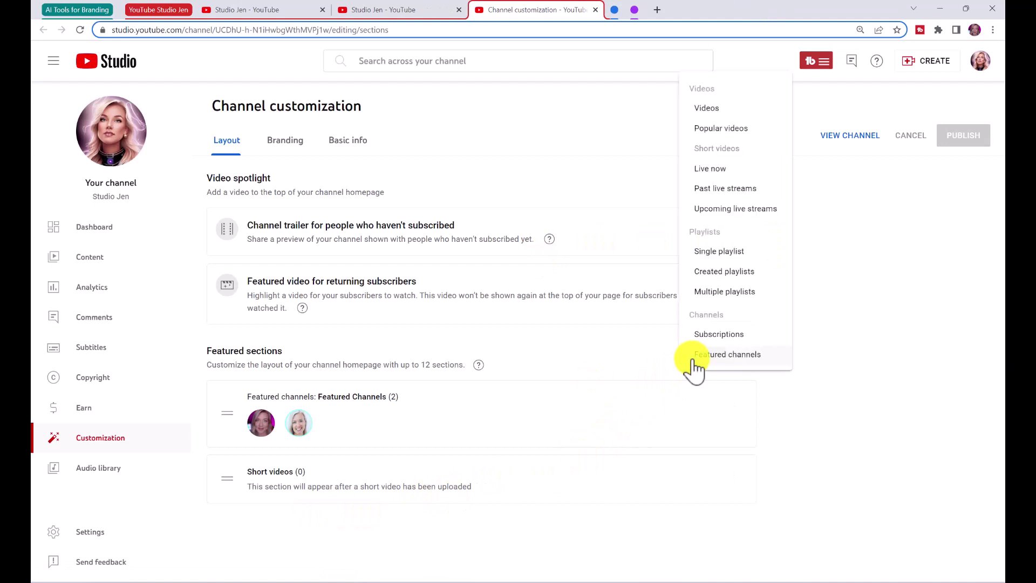
click(723, 252)
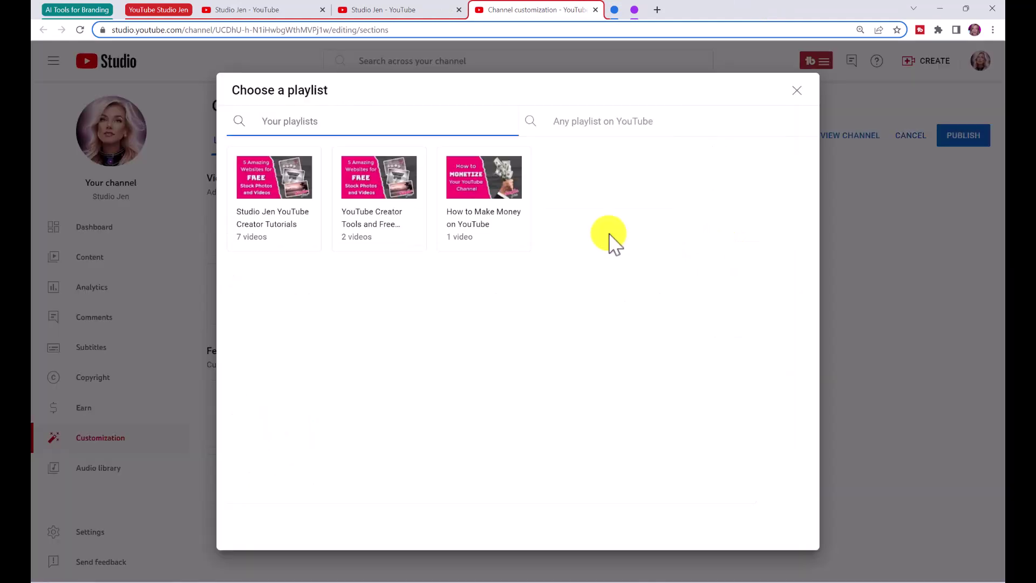
click(268, 195)
drag(232, 487, 235, 458)
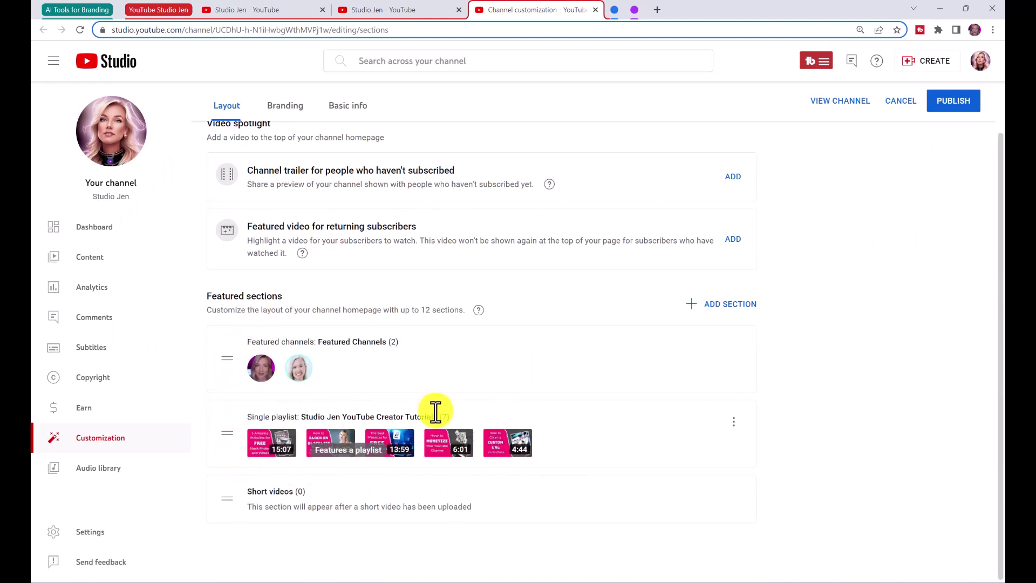
click(949, 114)
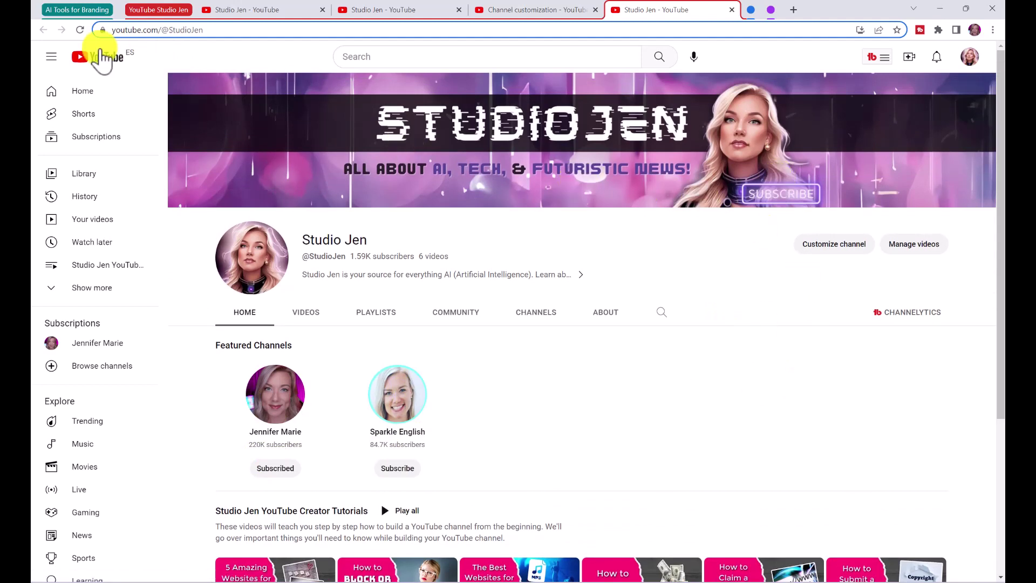
click(51, 57)
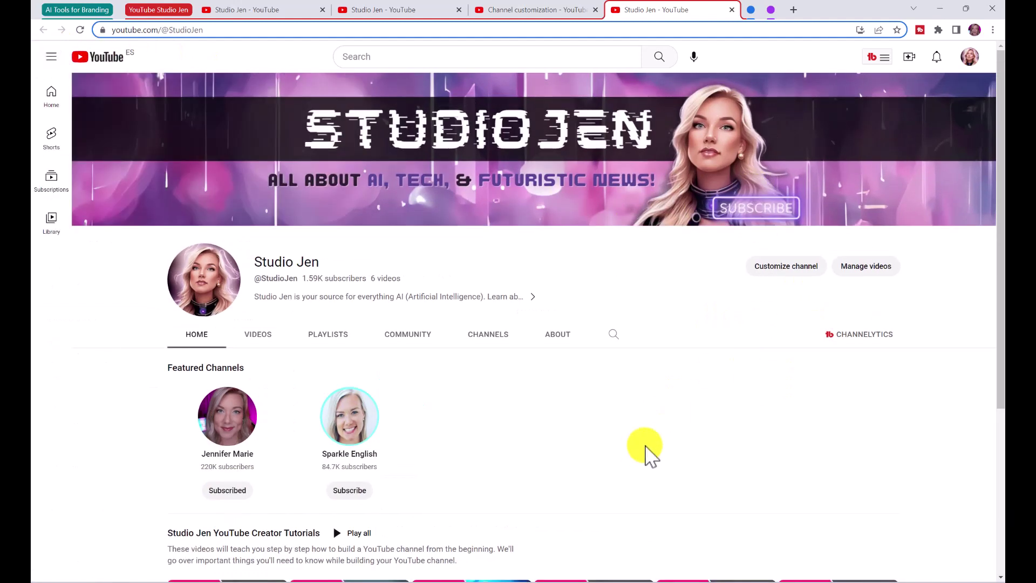